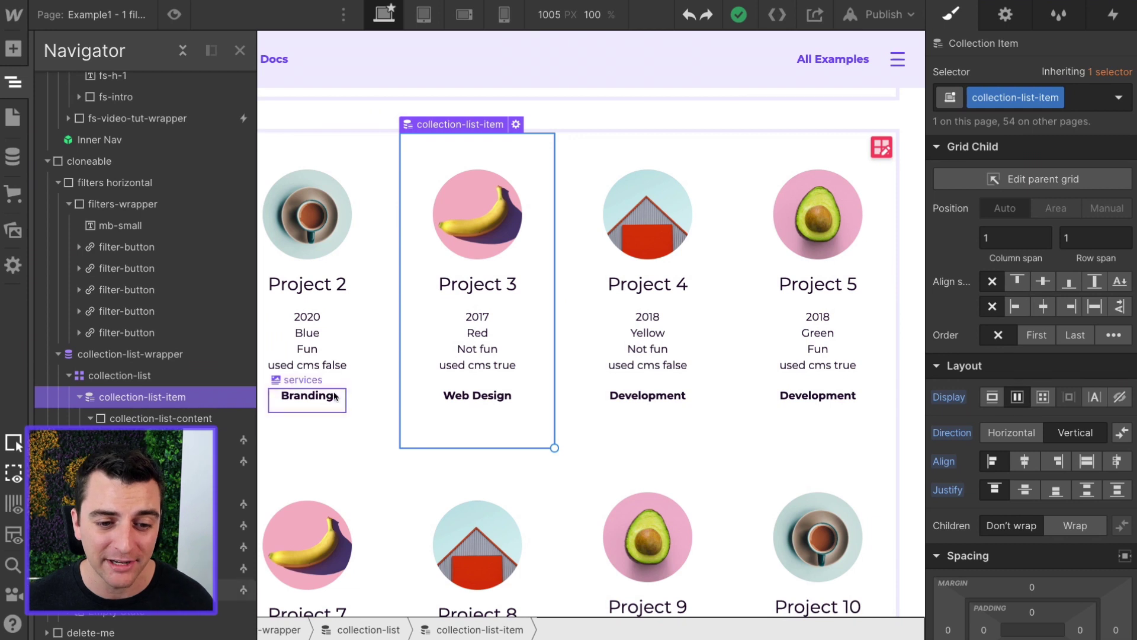
# Hide the Navigator with the Z shortcut so the whole project card grid shows.
pyautogui.press('z')
pyautogui.click(504, 332)
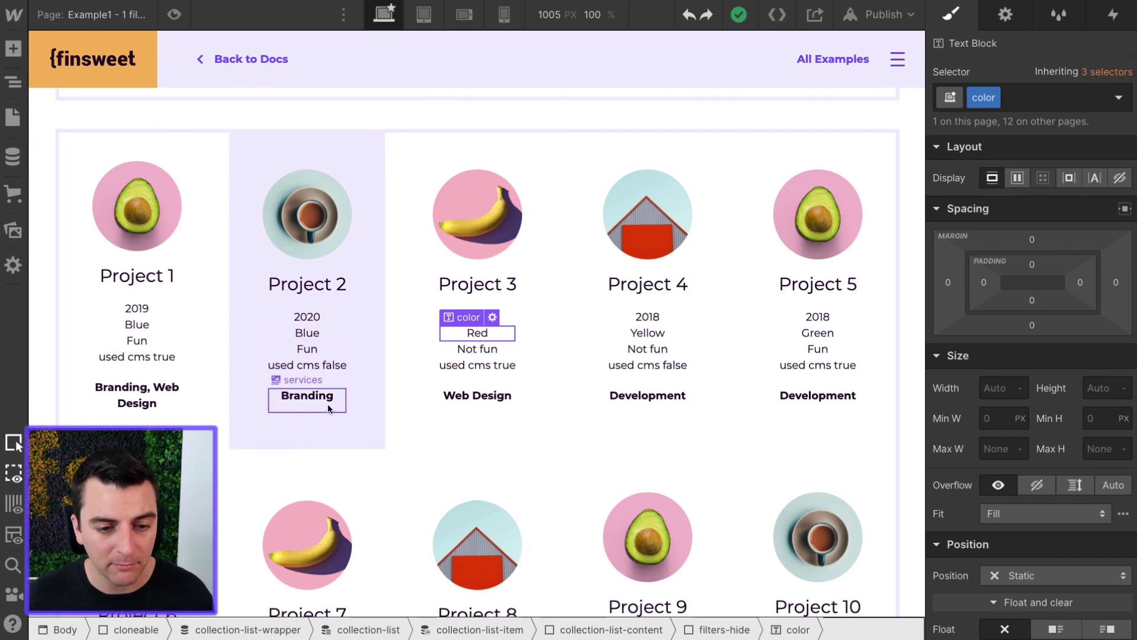
pyautogui.click(568, 360)
pyautogui.click(532, 346)
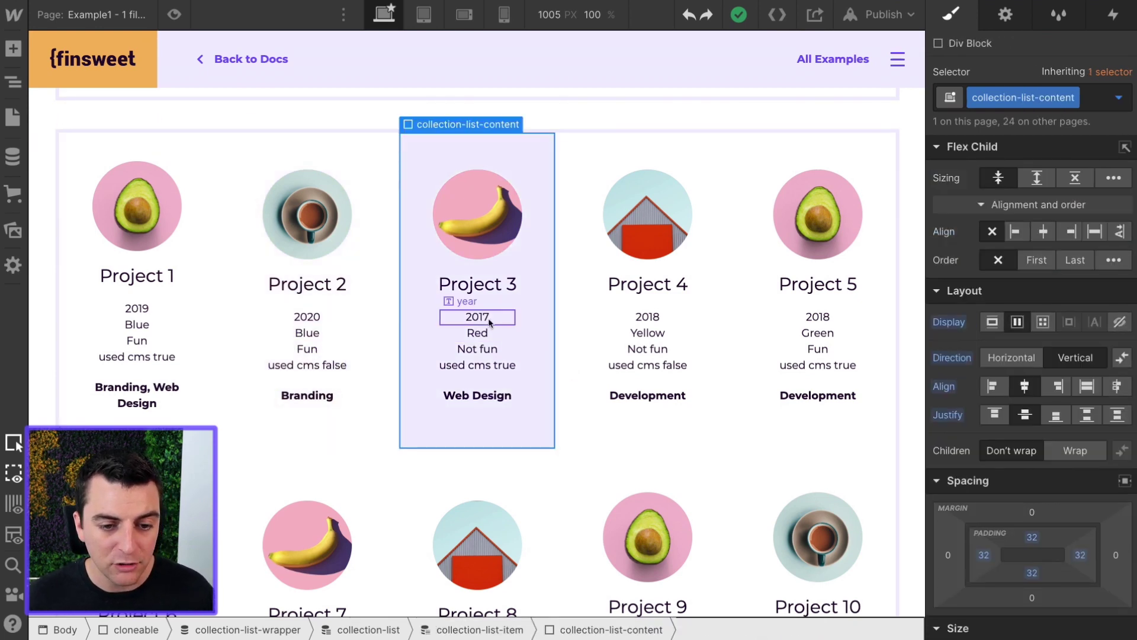
pyautogui.click(487, 317)
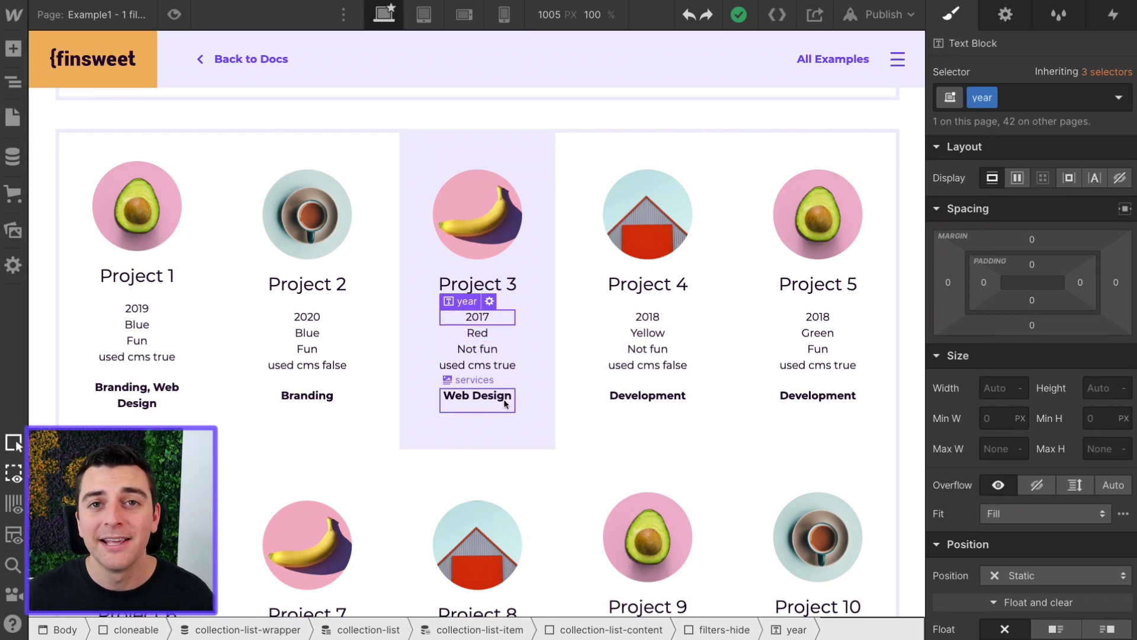
pyautogui.click(22, 165)
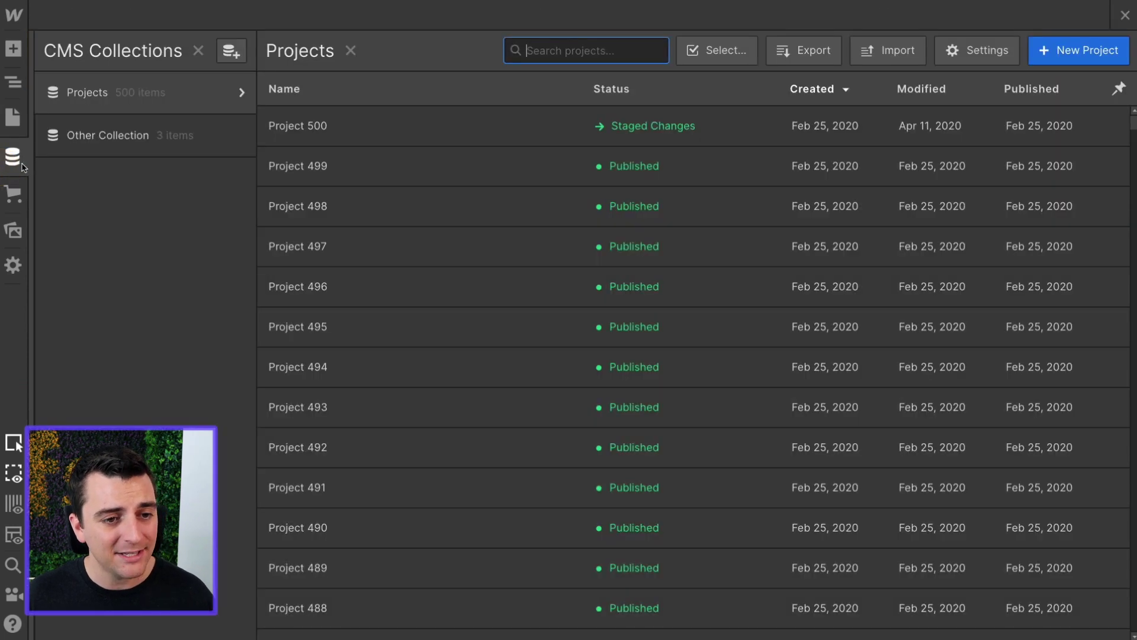
pyautogui.click(386, 135)
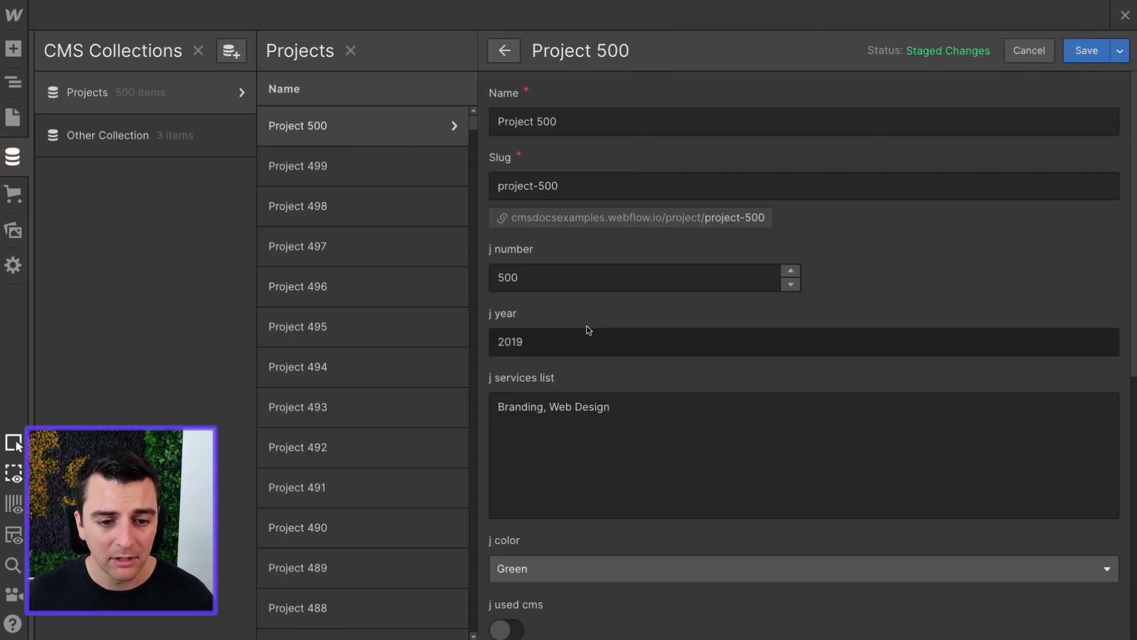
pyautogui.scroll(-2, 566, 341)
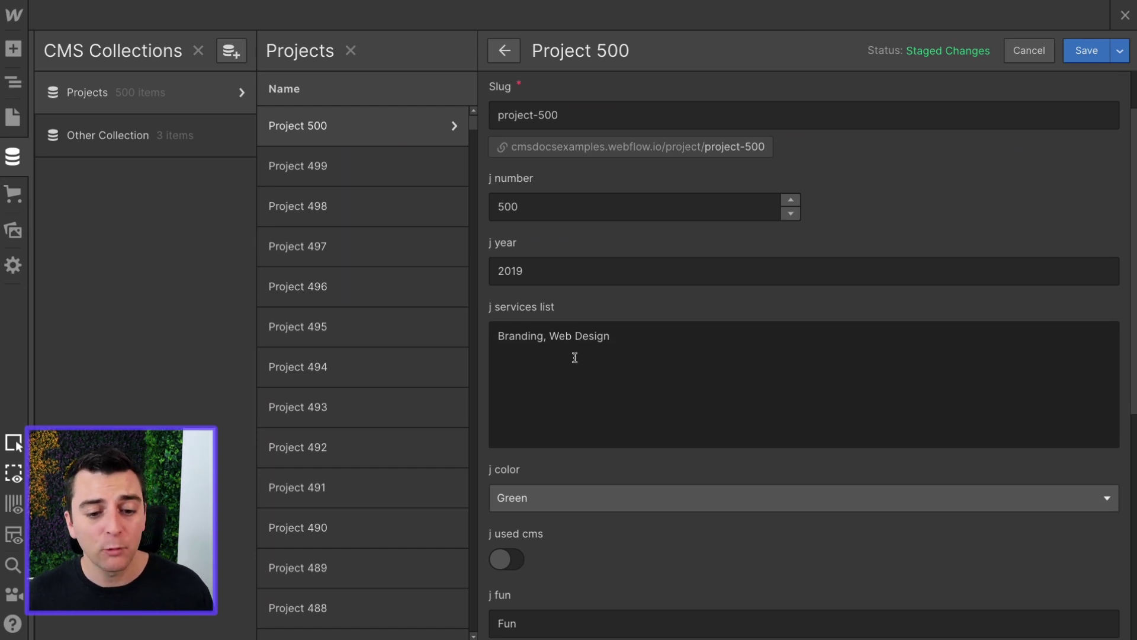
pyautogui.scroll(-2, 574, 357)
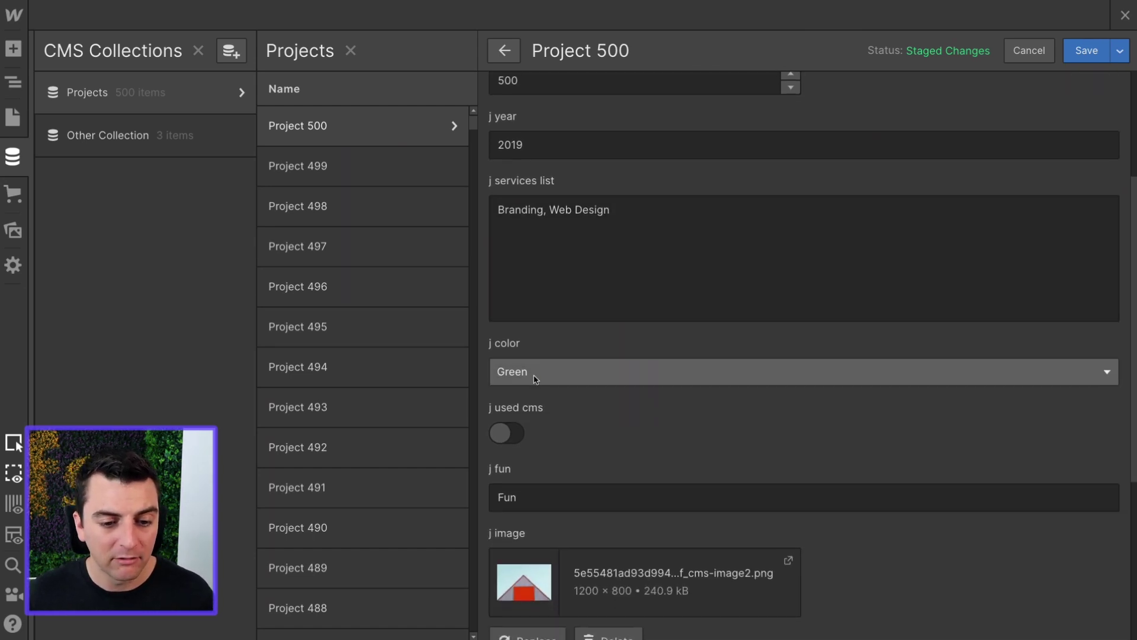
pyautogui.click(535, 375)
pyautogui.click(578, 354)
pyautogui.scroll(-1, 578, 355)
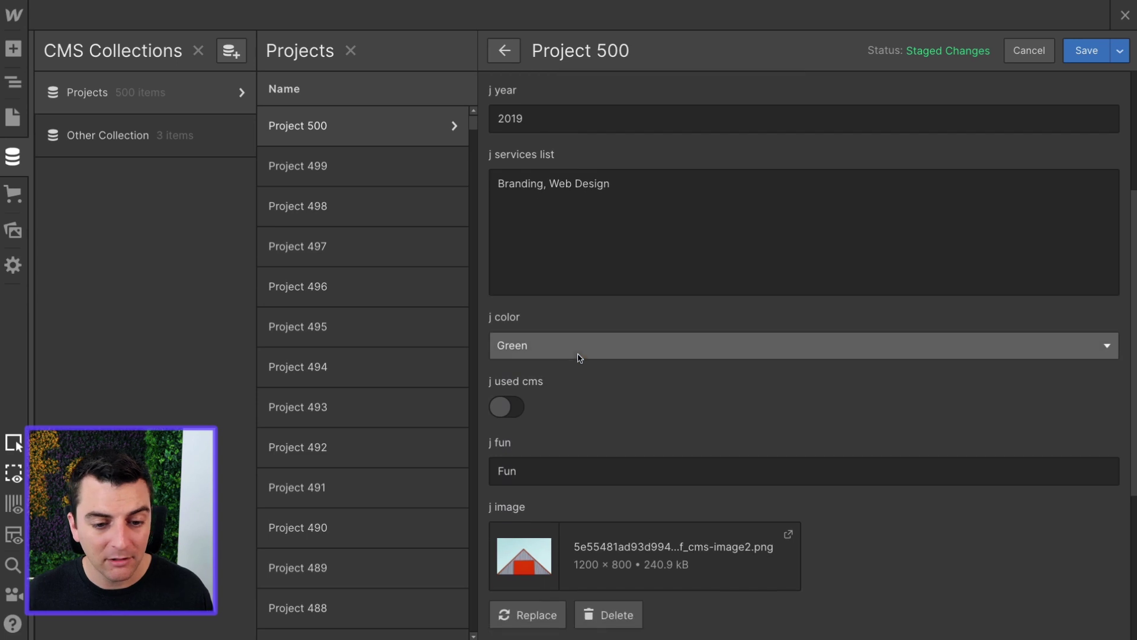
pyautogui.scroll(-1, 544, 413)
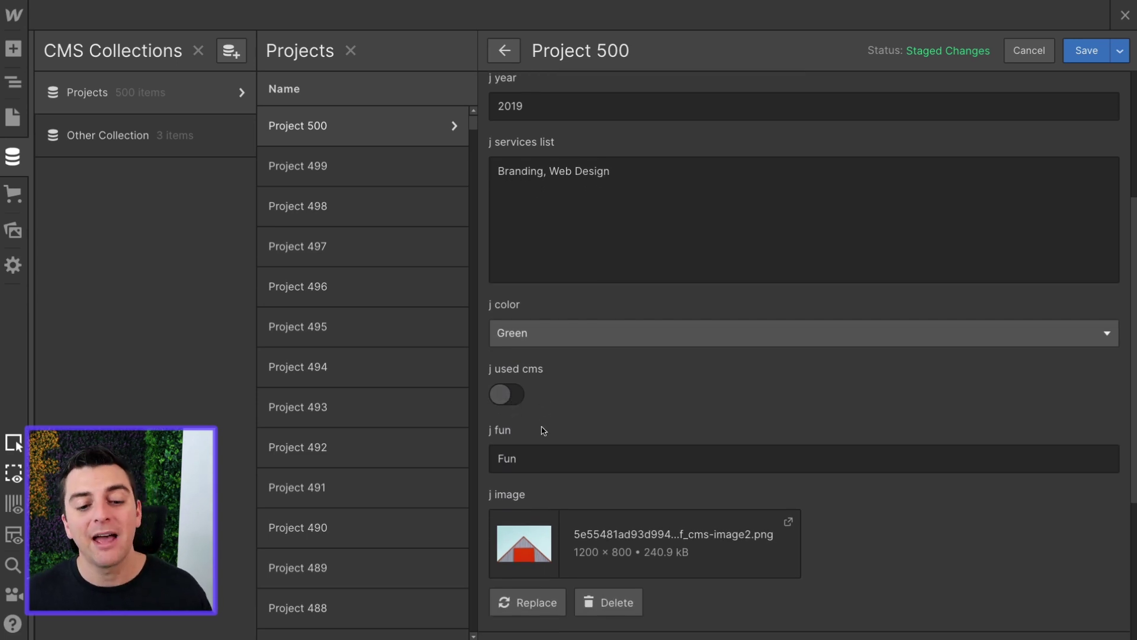
pyautogui.doubleClick(524, 451)
pyautogui.click(610, 415)
pyautogui.scroll(2, 610, 394)
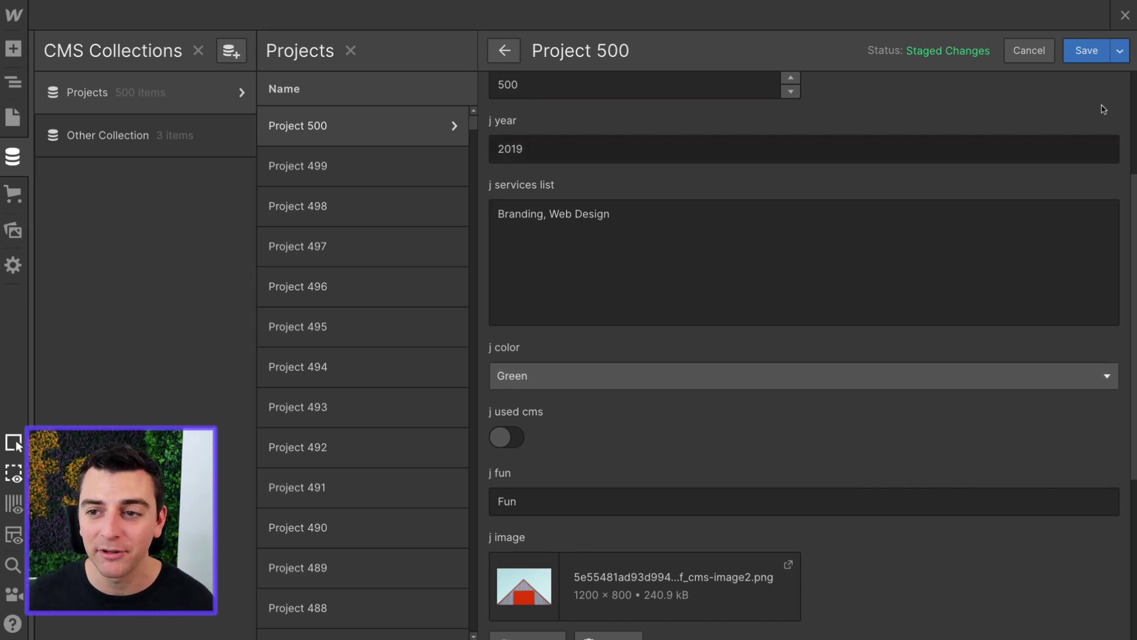
pyautogui.click(1126, 16)
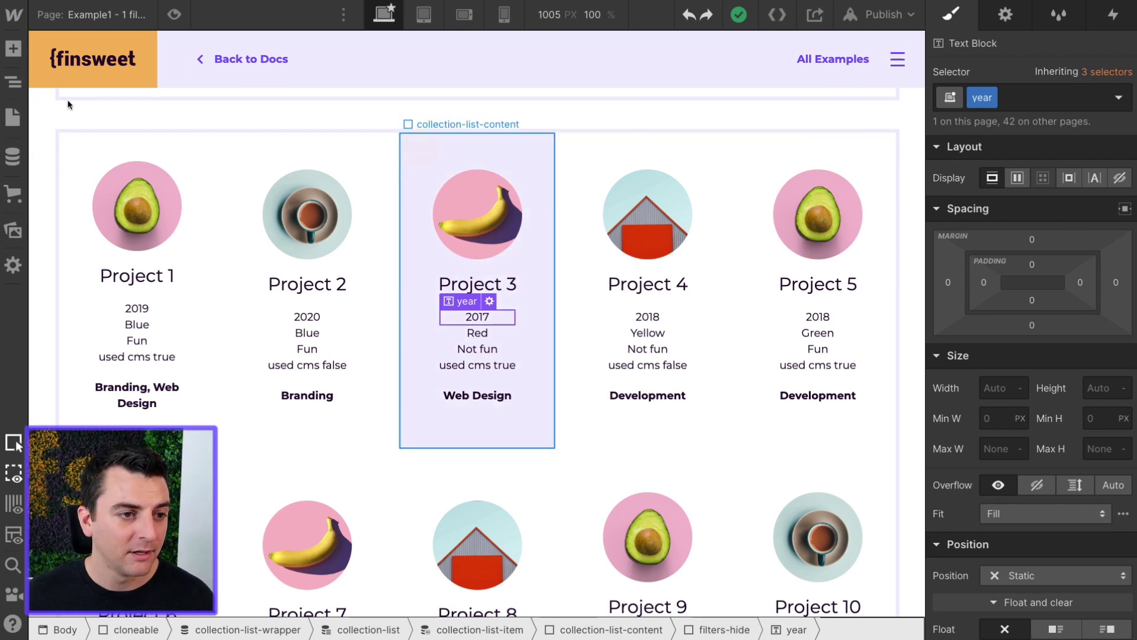
# Select the filters-hide block in Project 3's card, hide it with Display None, then undo twice.
pyautogui.click(13, 81)
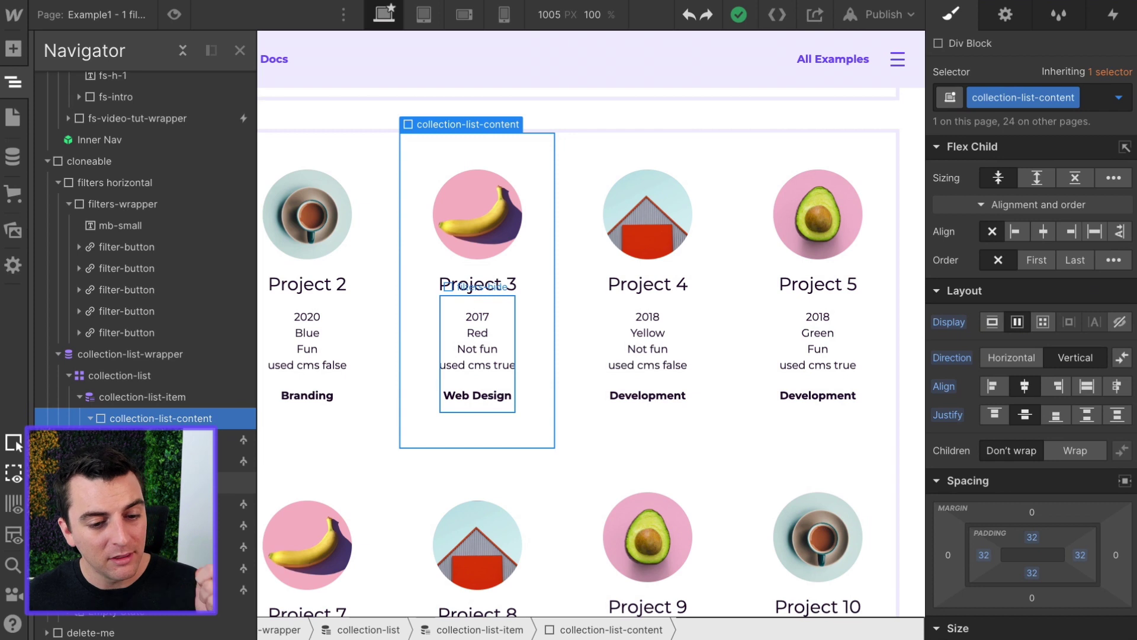
pyautogui.click(503, 335)
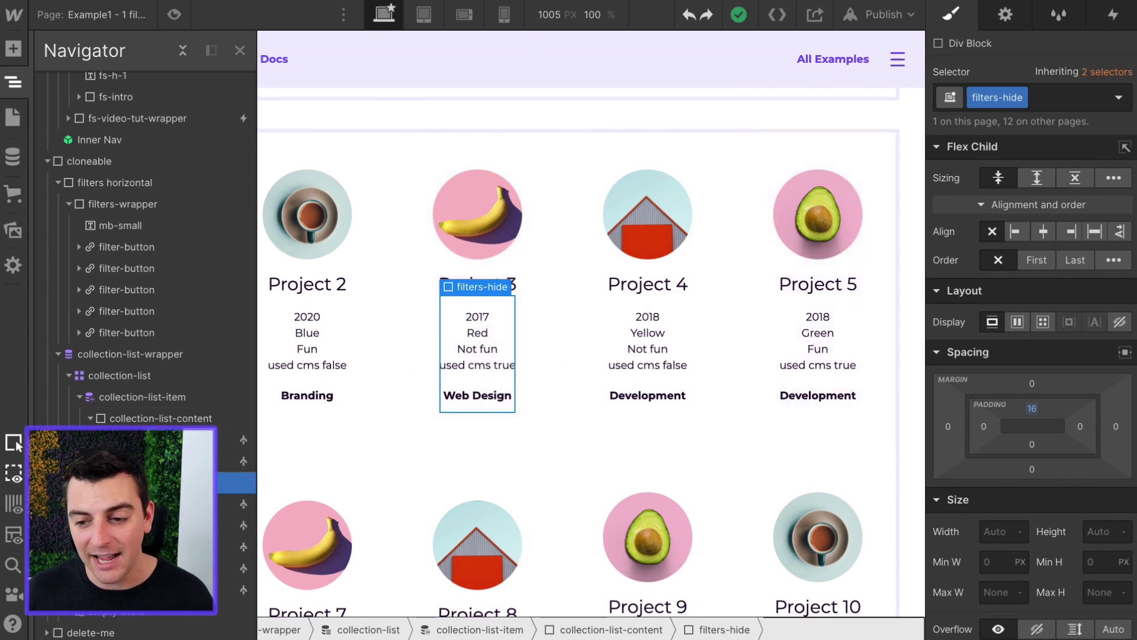
pyautogui.click(1120, 323)
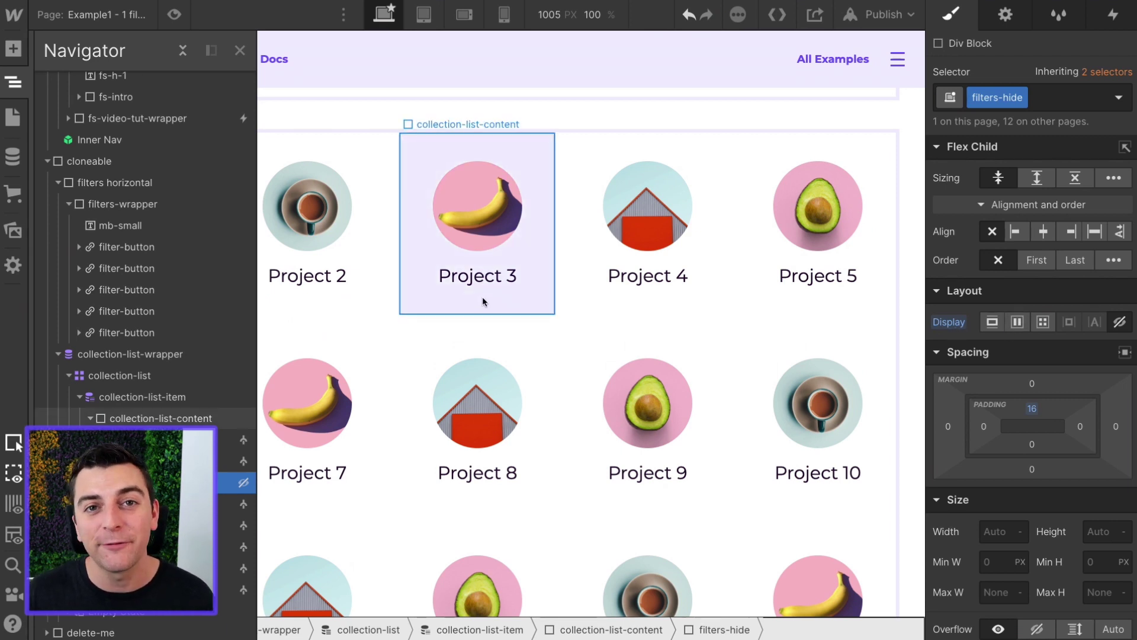
pyautogui.hotkey('ctrl', 'z')
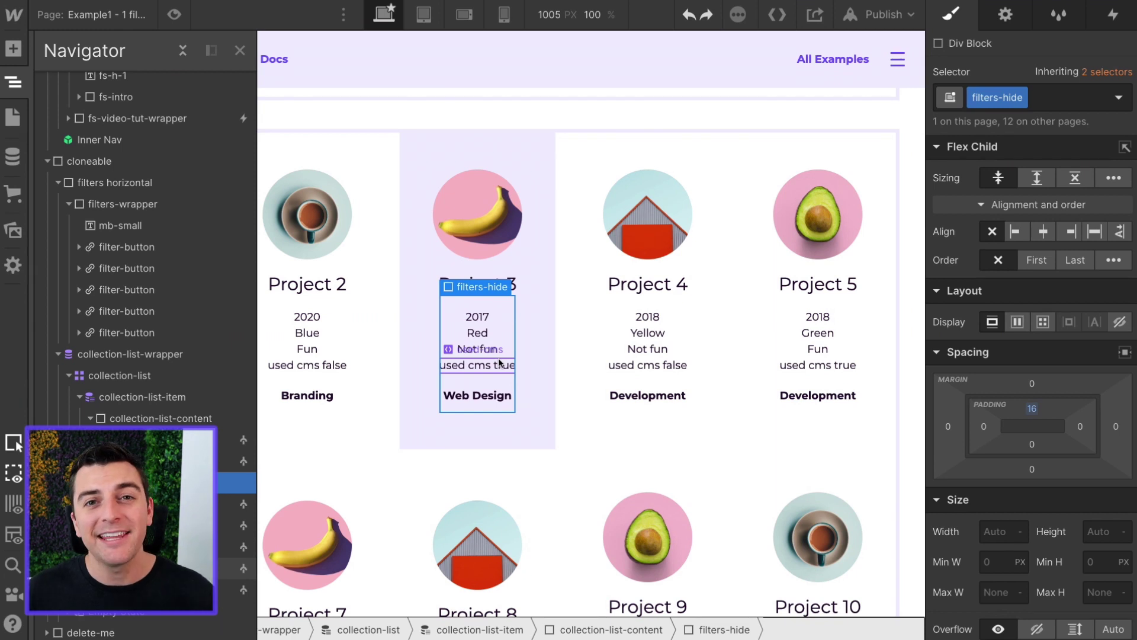
pyautogui.click(1118, 322)
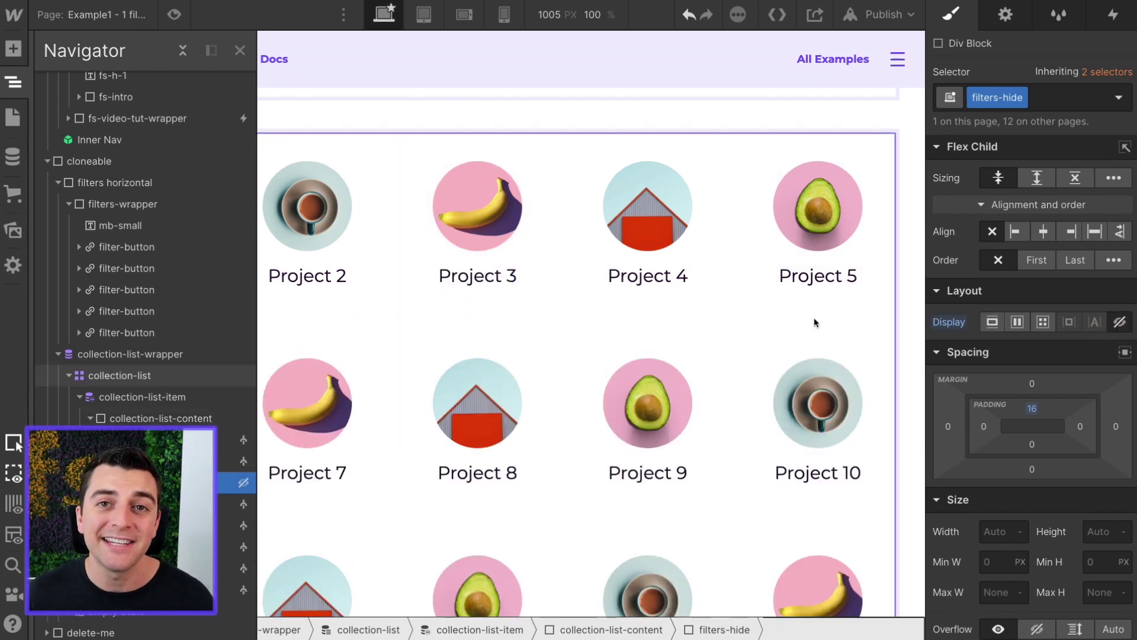
pyautogui.hotkey('ctrl', 'z')
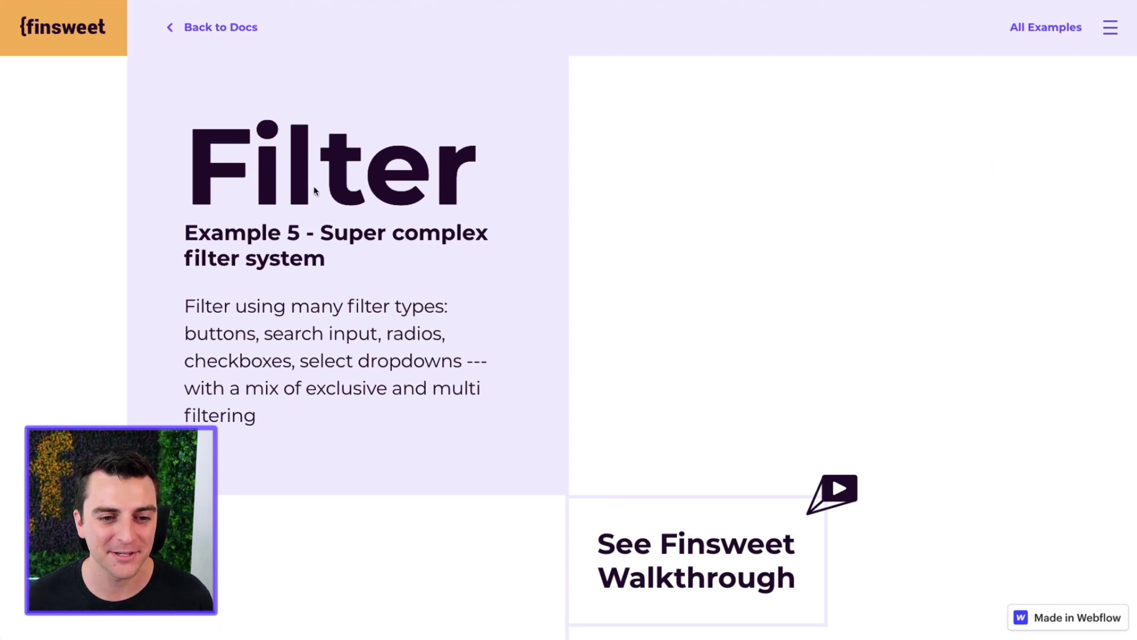
# Scroll down the published Filter example page to the filter panel and project grid.
pyautogui.scroll(-3, 315, 188)
pyautogui.scroll(-10, 315, 188)
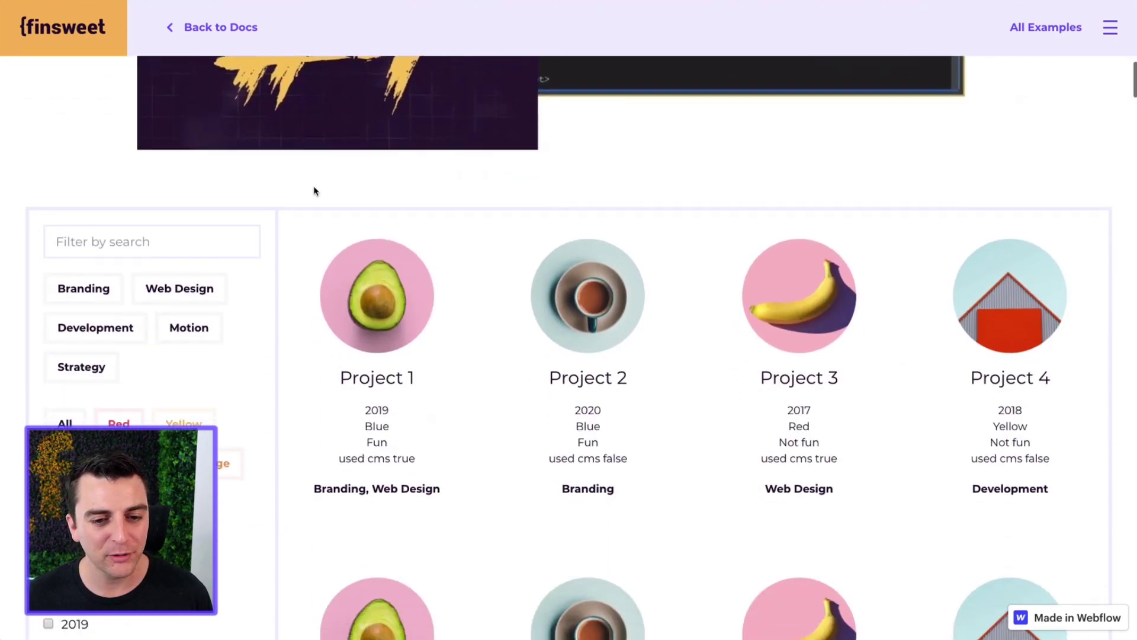
pyautogui.scroll(-1, 415, 207)
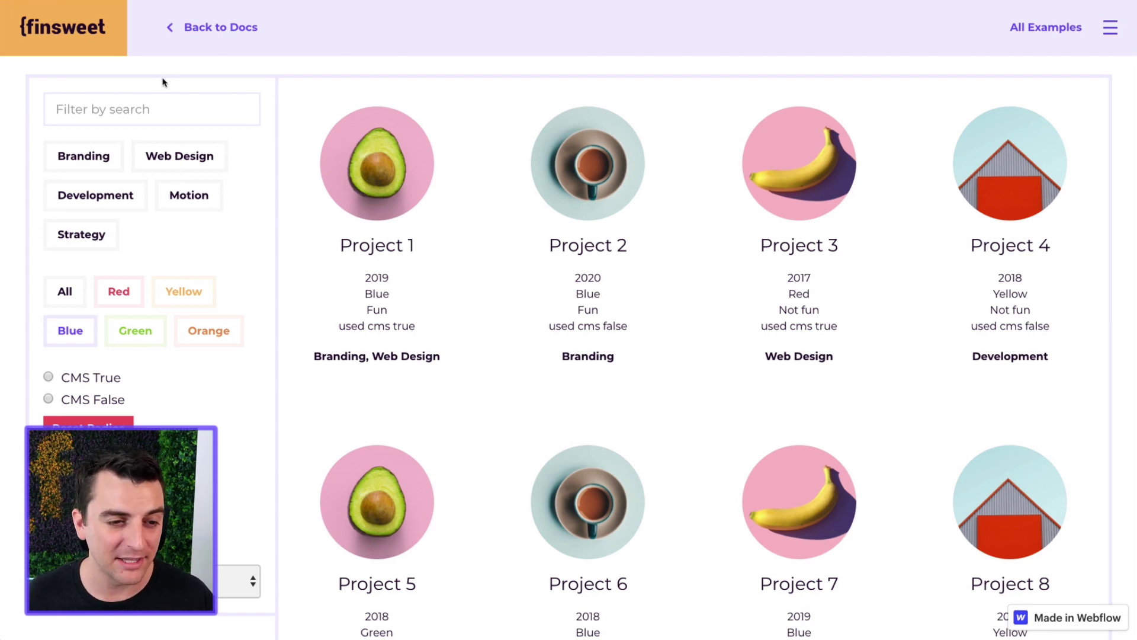
# Search the grid for 'blue' and add the Development and Motion category filters.
pyautogui.click(148, 110)
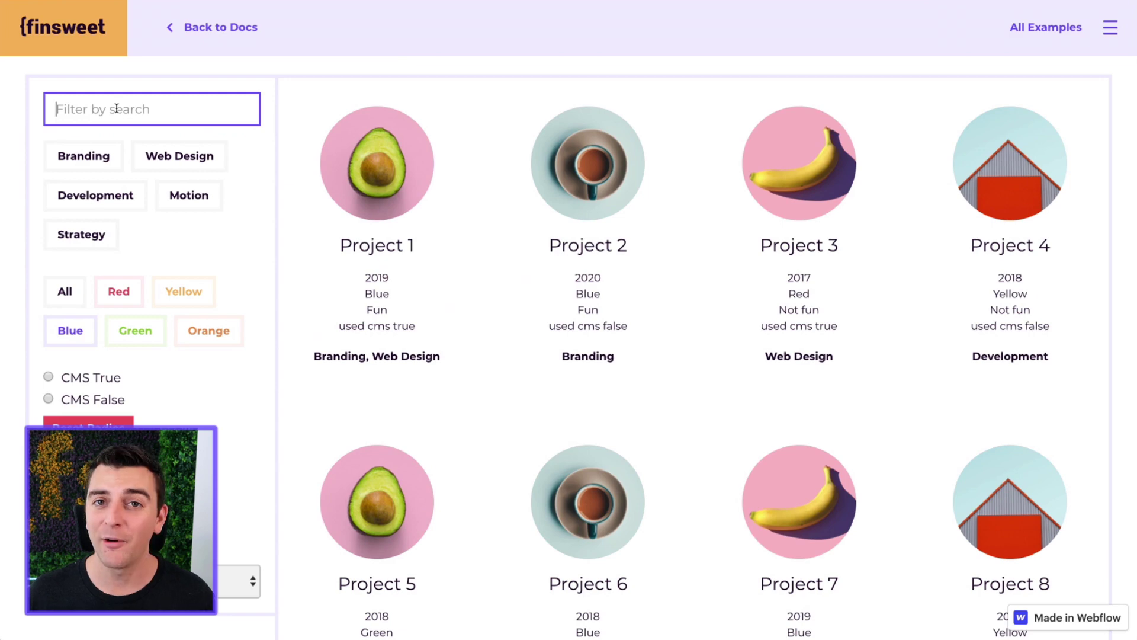
pyautogui.write('blue')
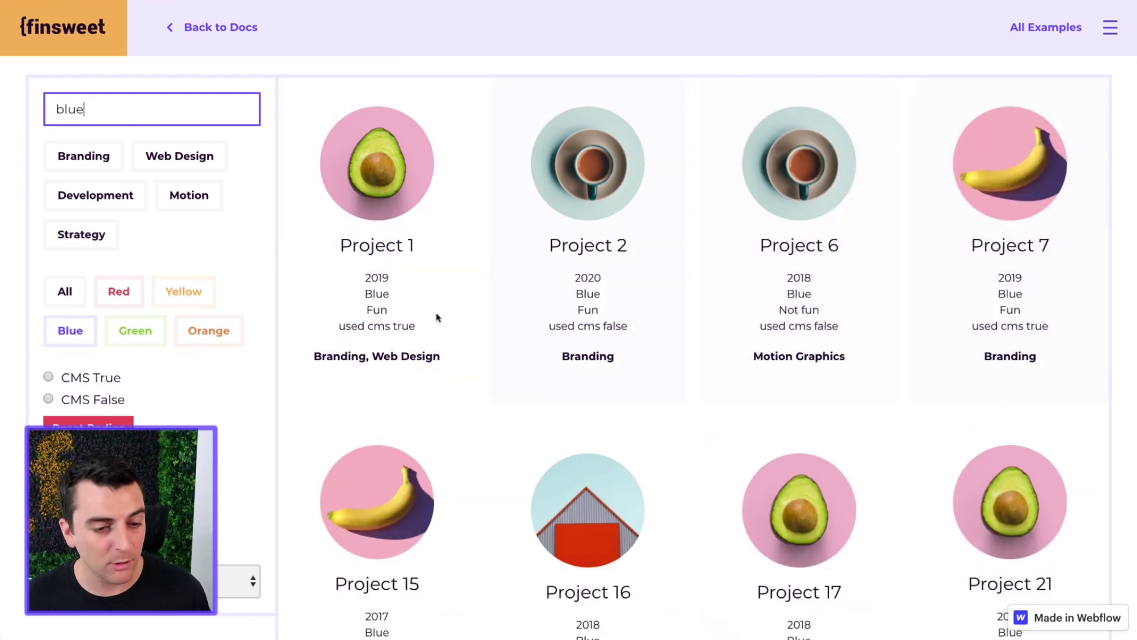
pyautogui.click(109, 206)
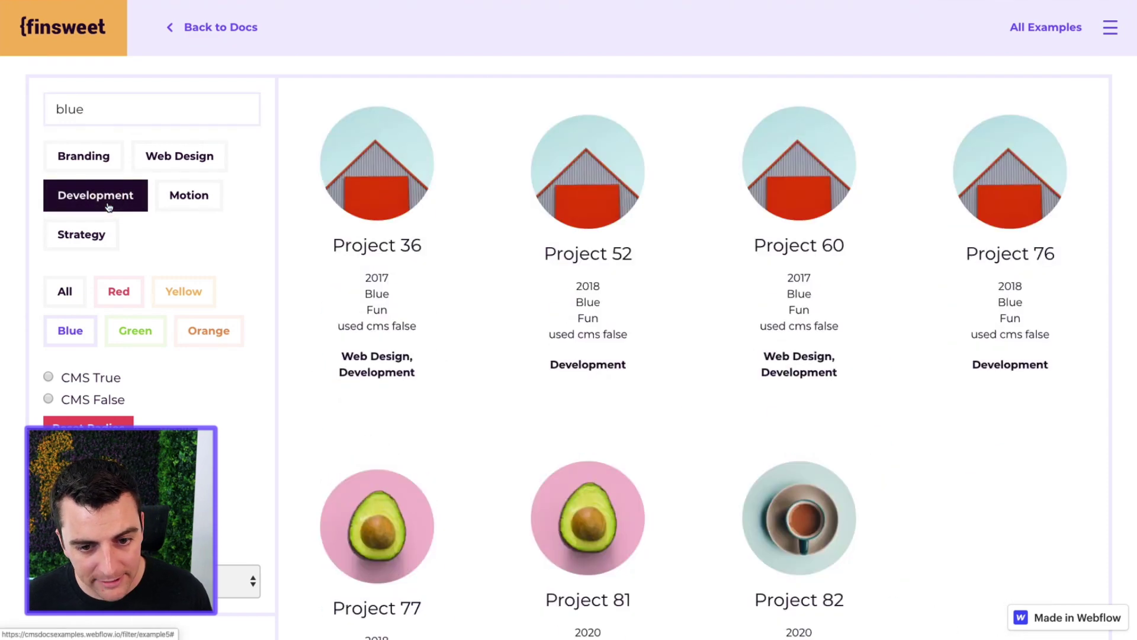
pyautogui.click(202, 199)
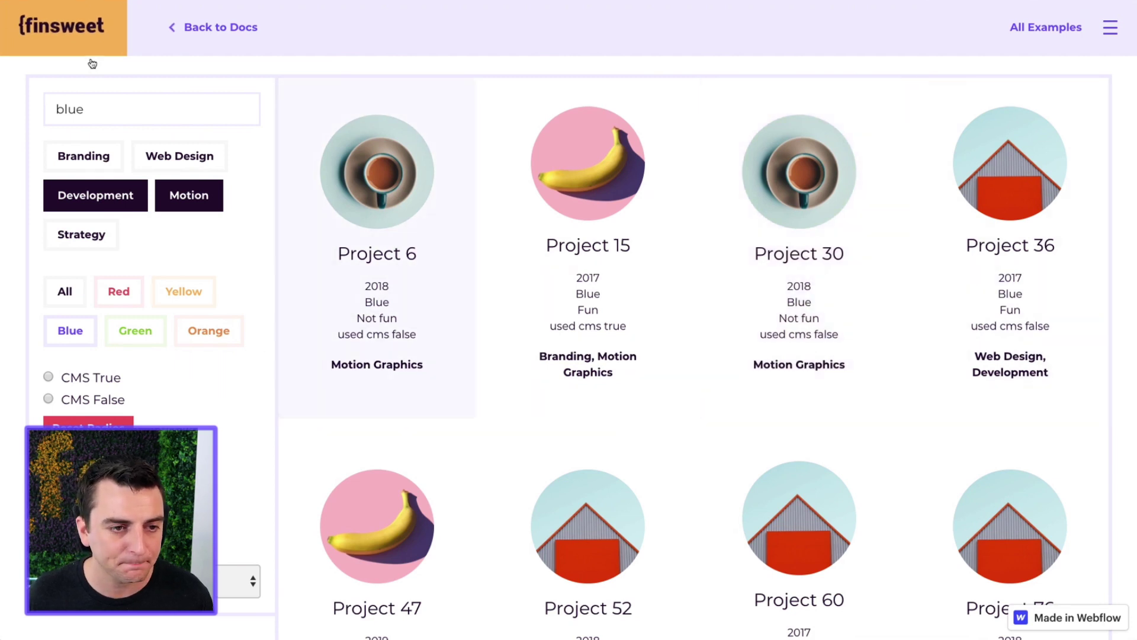
pyautogui.tripleClick(123, 114)
# Clear the search, try Red, Yellow and Orange colours, drop Development and Motion, and toggle CMS True.
pyautogui.press('BackSpace')
pyautogui.click(119, 291)
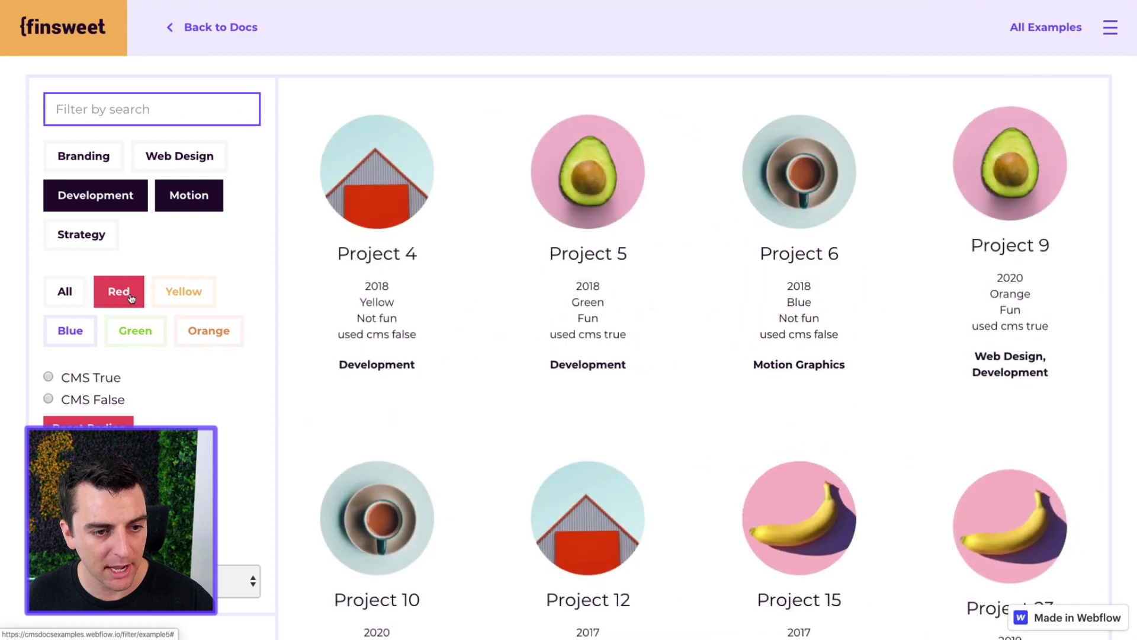
pyautogui.click(198, 296)
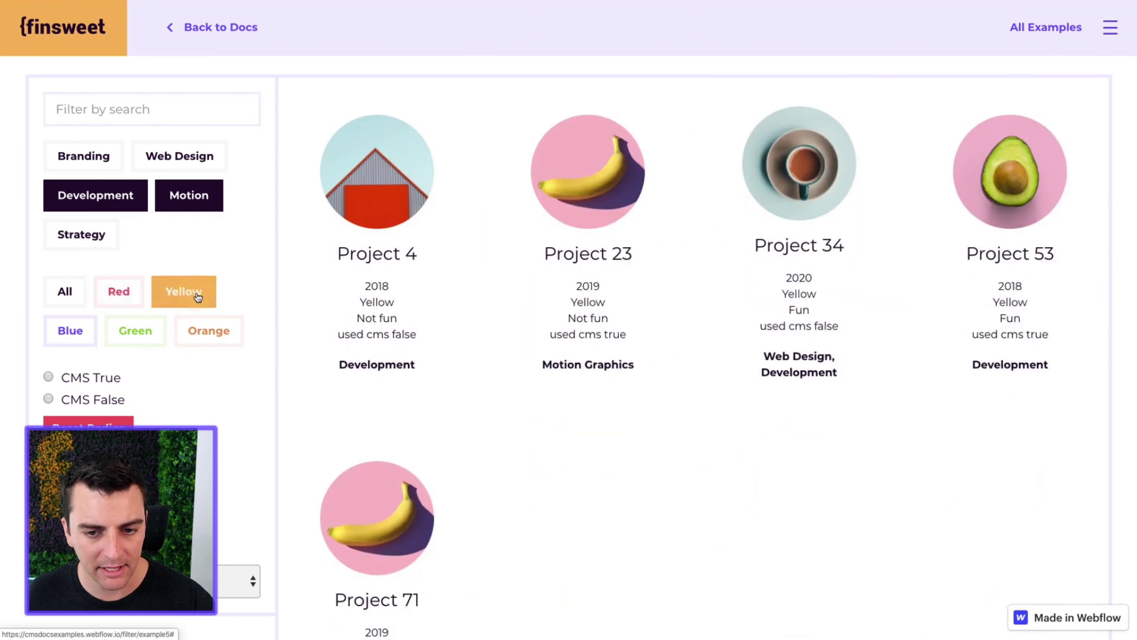
pyautogui.click(207, 330)
pyautogui.click(132, 198)
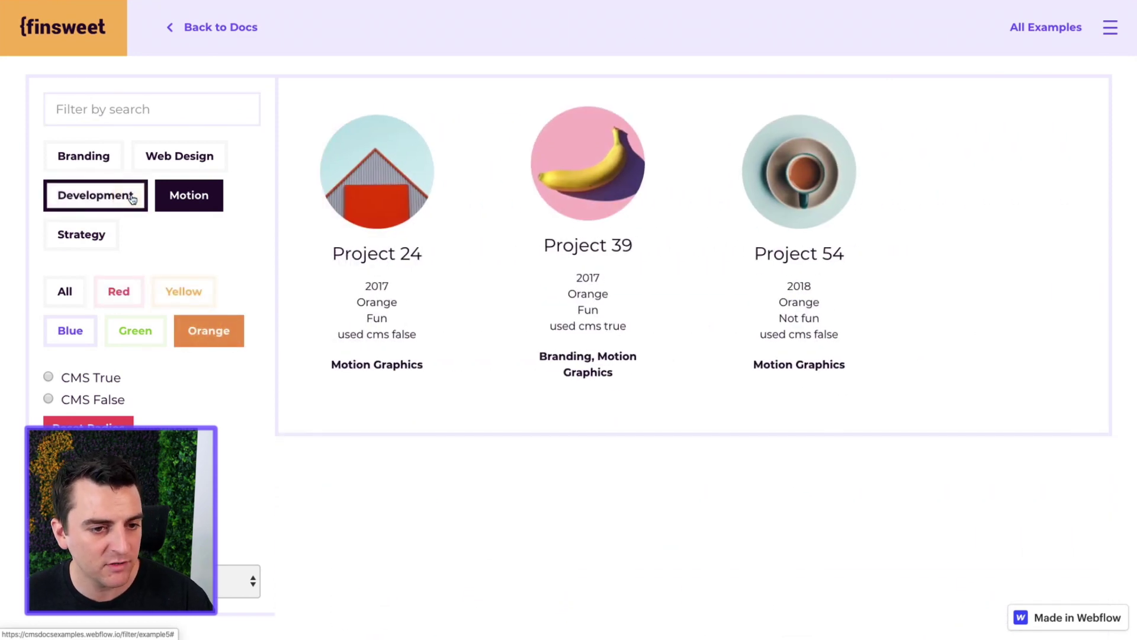
pyautogui.click(181, 200)
pyautogui.click(89, 377)
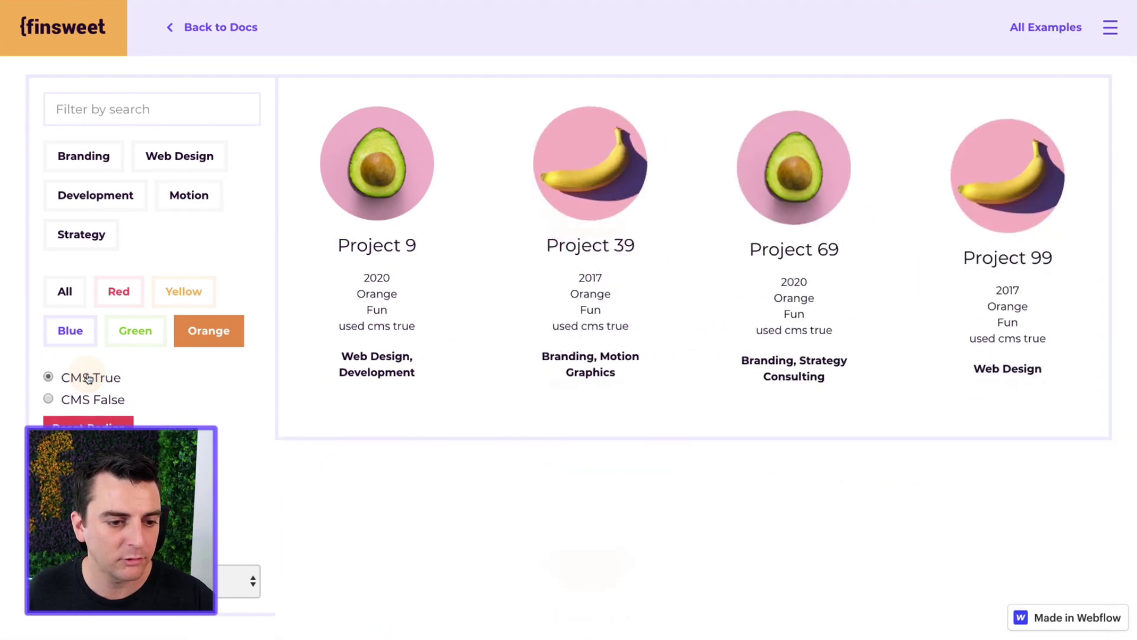
pyautogui.click(89, 422)
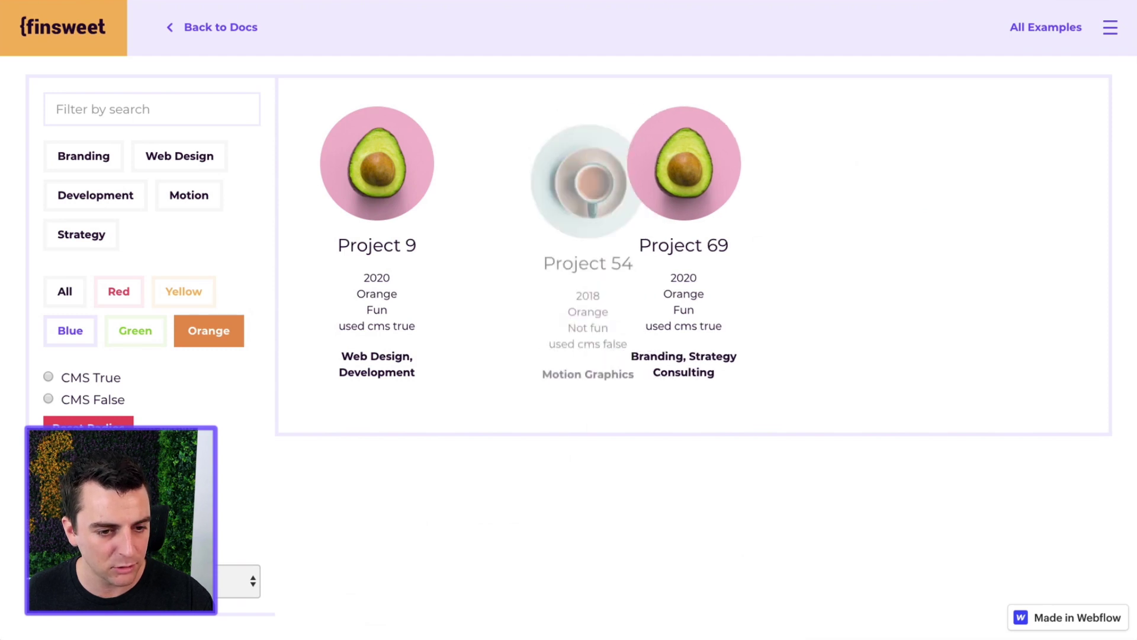
# Filter to Red, add Web Design, then switch the colour filter back to All.
pyautogui.click(118, 303)
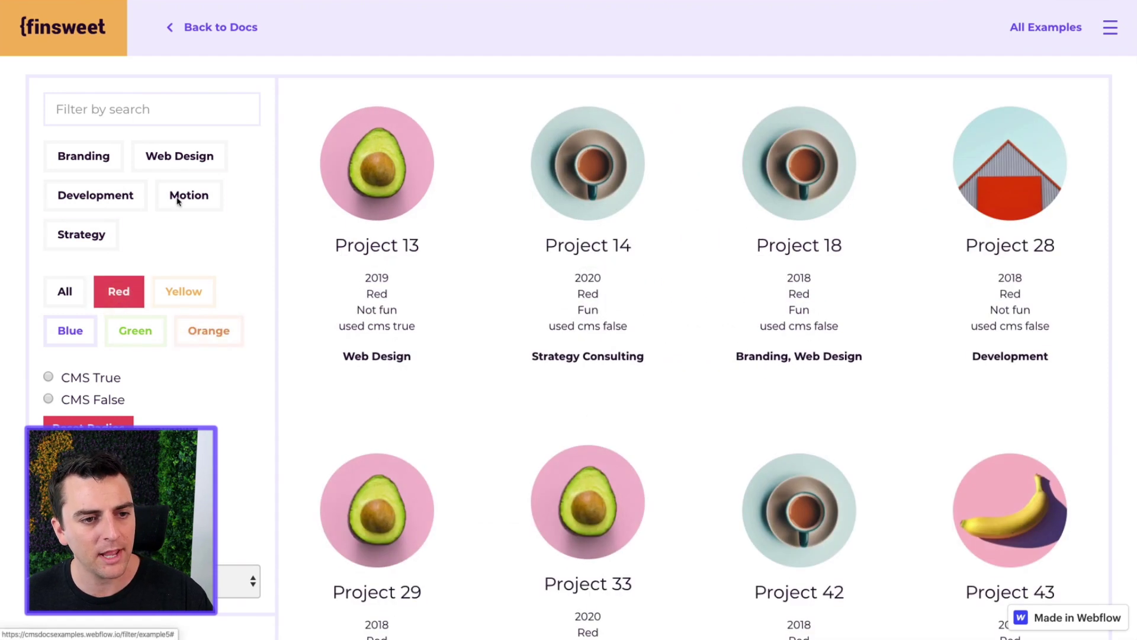
pyautogui.click(169, 166)
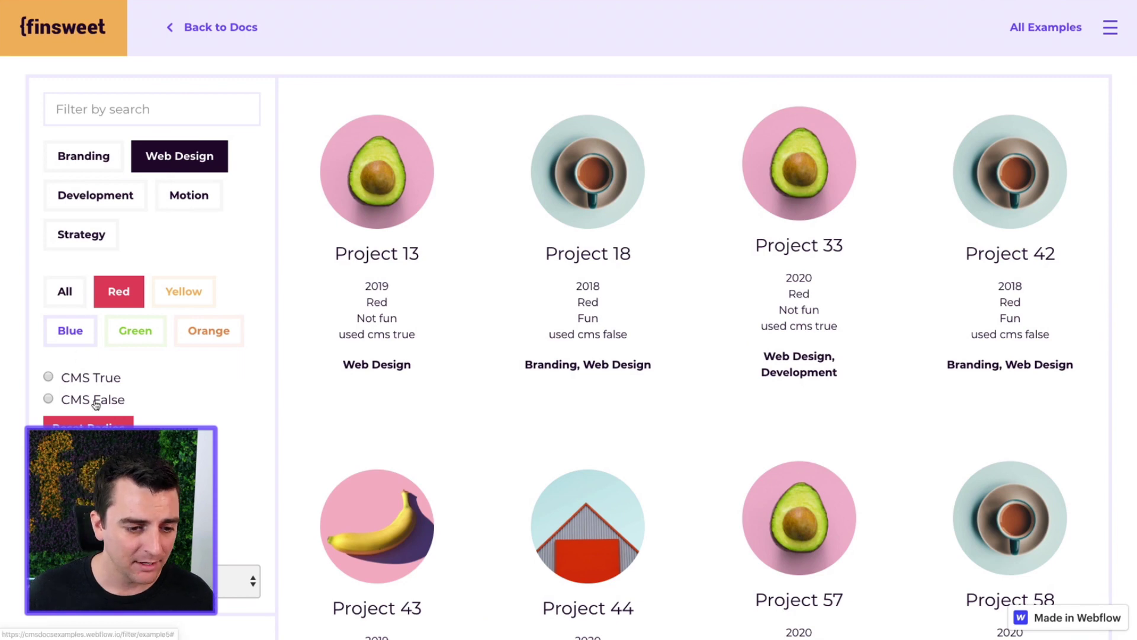
pyautogui.click(89, 422)
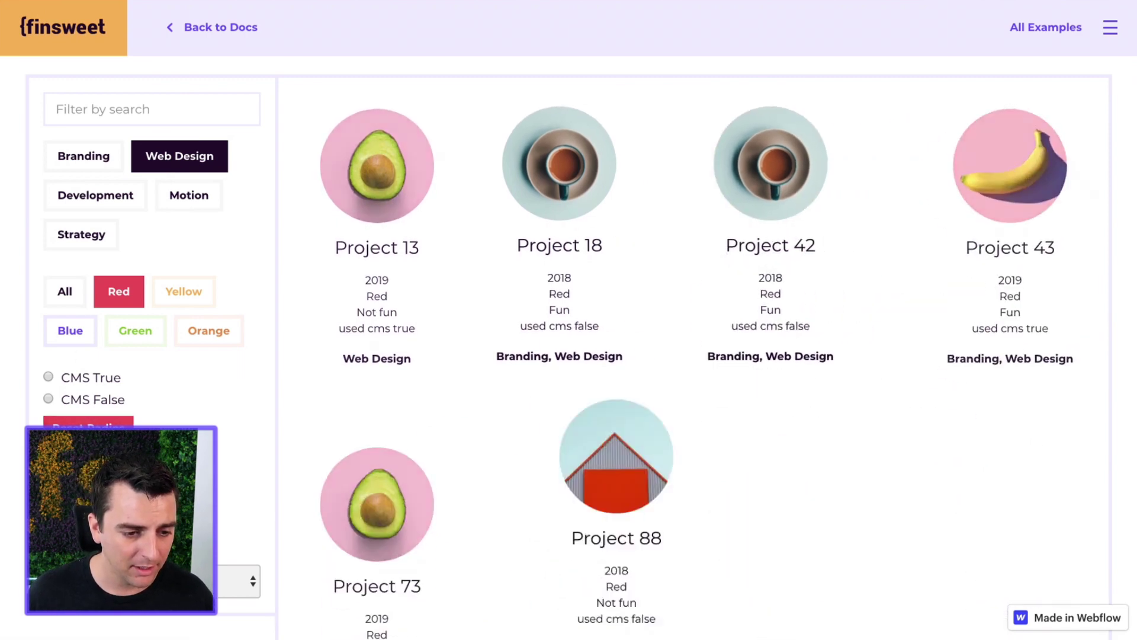
pyautogui.click(66, 304)
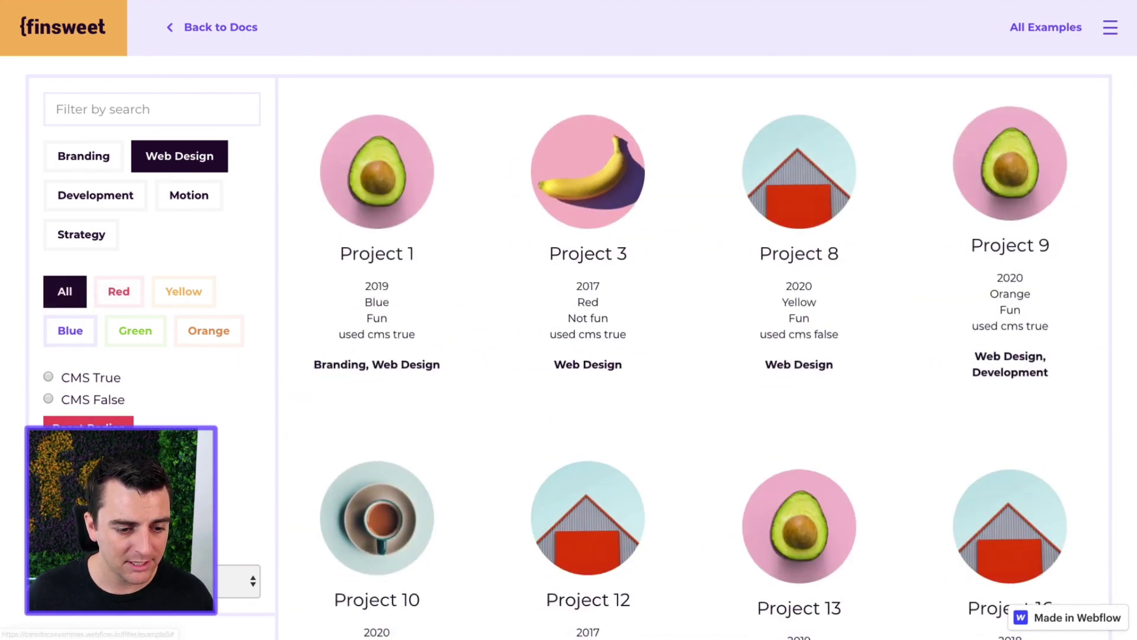
# Try the sort dropdown options, including sorting by colour, then add the Branding category filter.
pyautogui.click(236, 581)
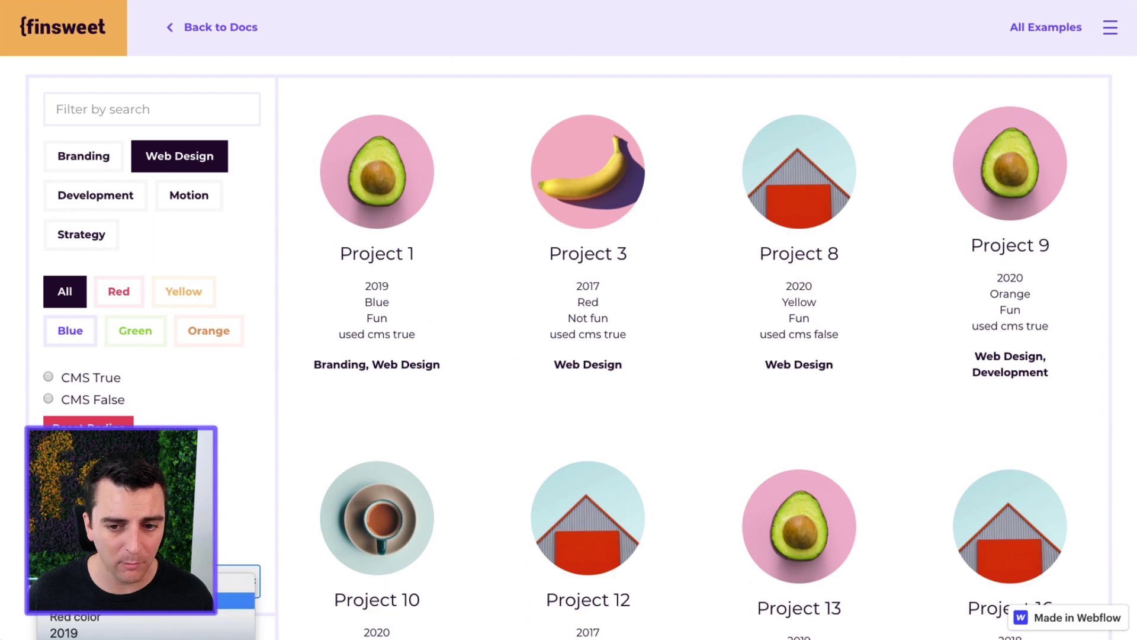
pyautogui.click(237, 601)
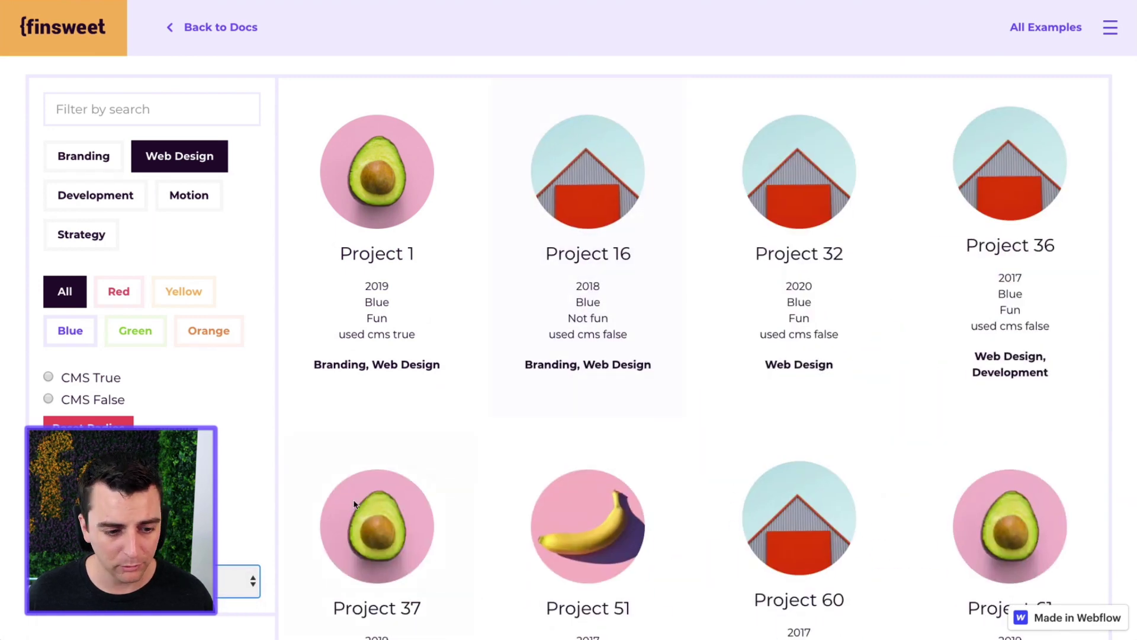
pyautogui.click(237, 581)
pyautogui.click(237, 601)
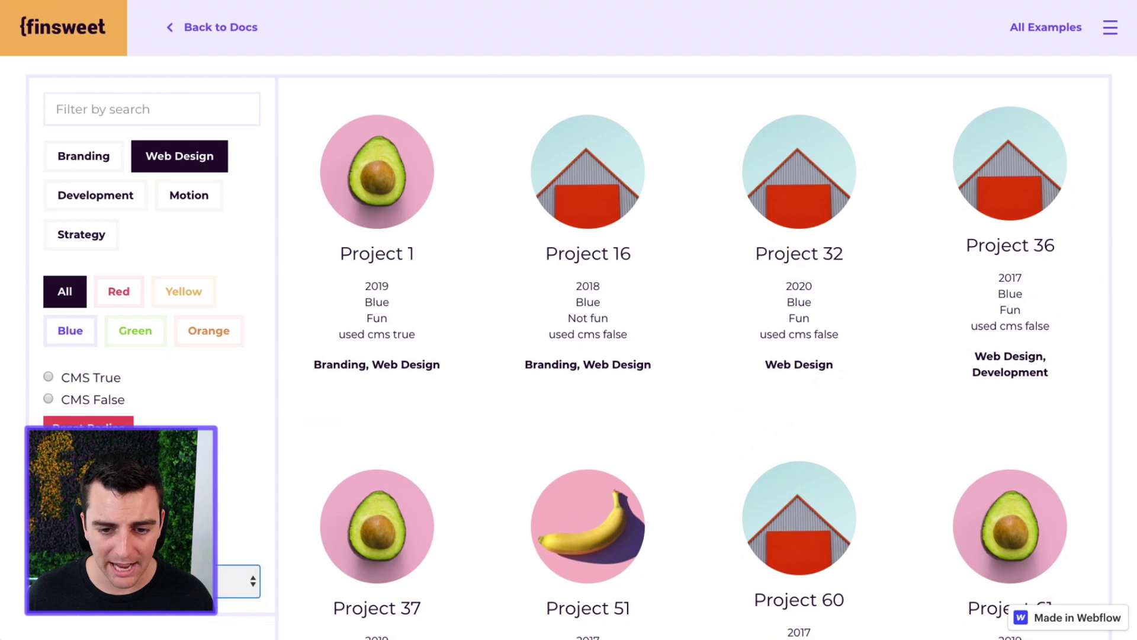
pyautogui.click(77, 170)
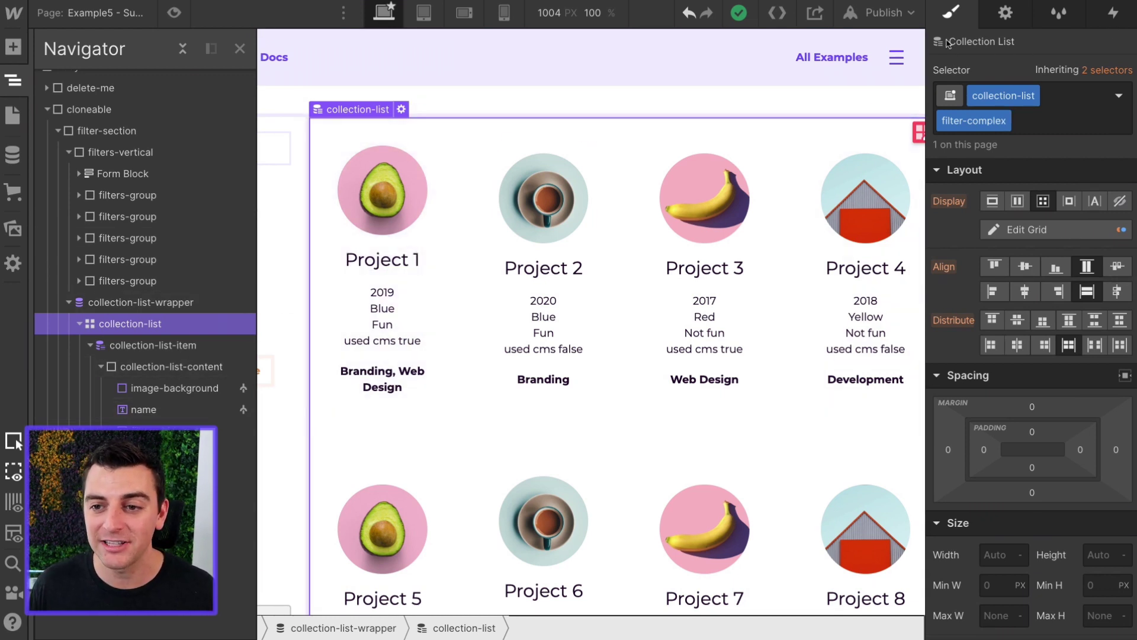
# Inspect the classes on collection-list-wrapper and collection-list, then select the Filter by search field.
pyautogui.click(141, 302)
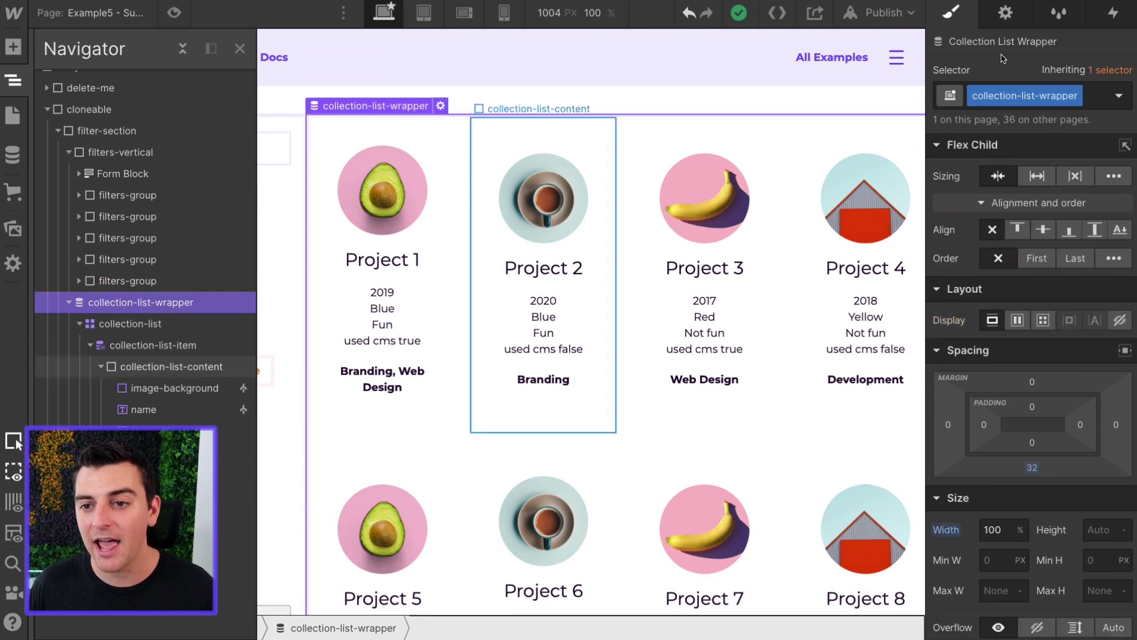
pyautogui.click(158, 329)
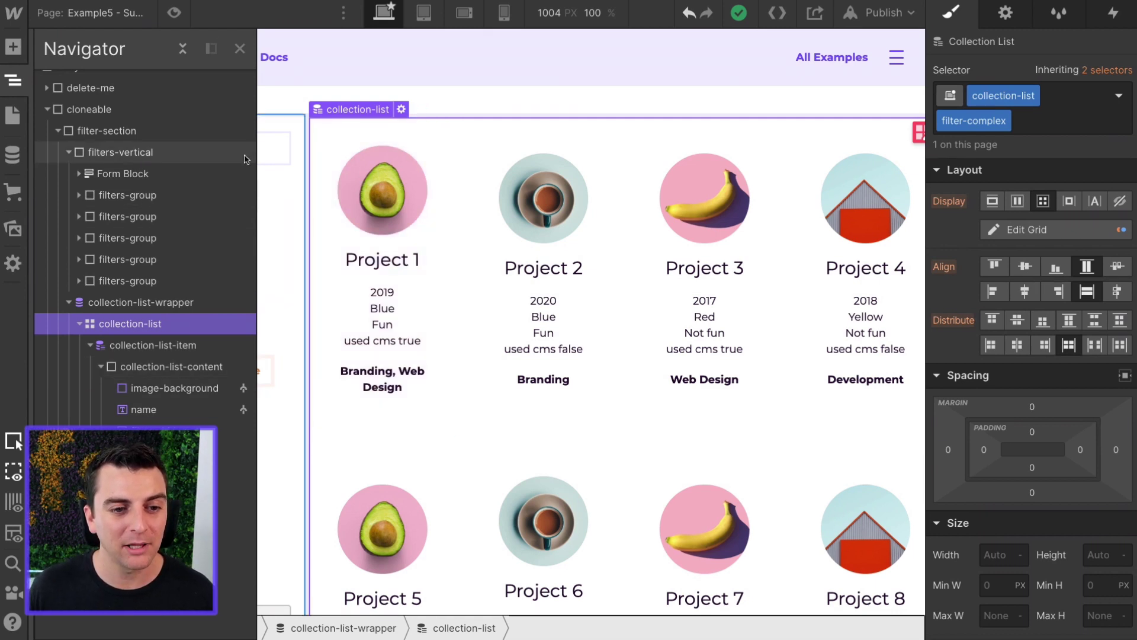
pyautogui.click(286, 164)
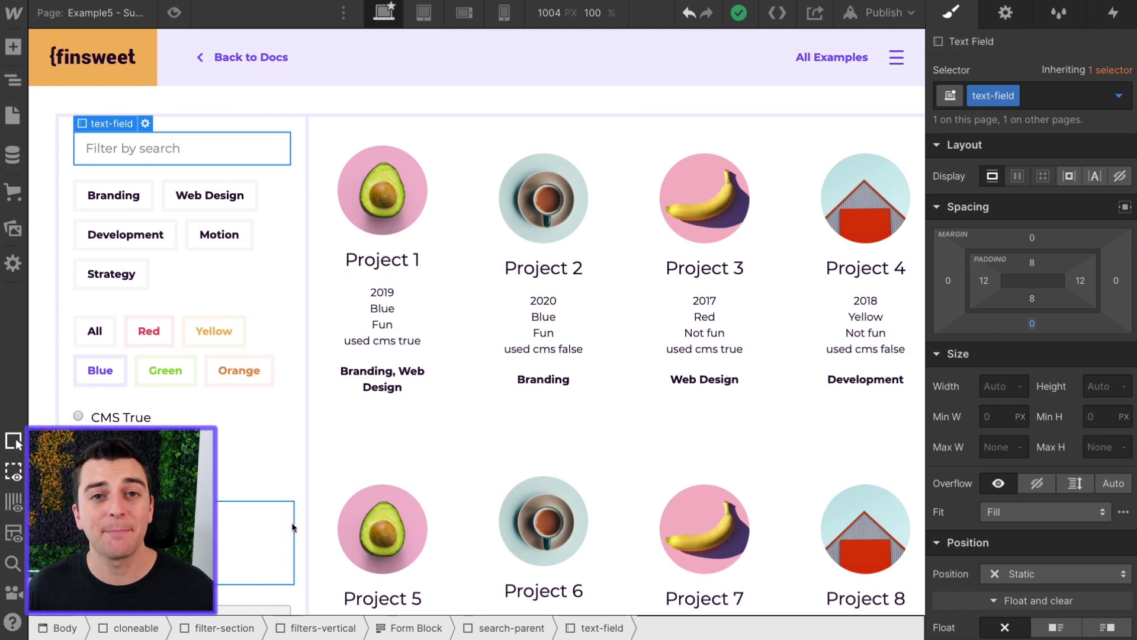
# Scroll the canvas to review the filter sidebar beside the project grid.
pyautogui.scroll(-1, 293, 527)
pyautogui.scroll(-3, 293, 528)
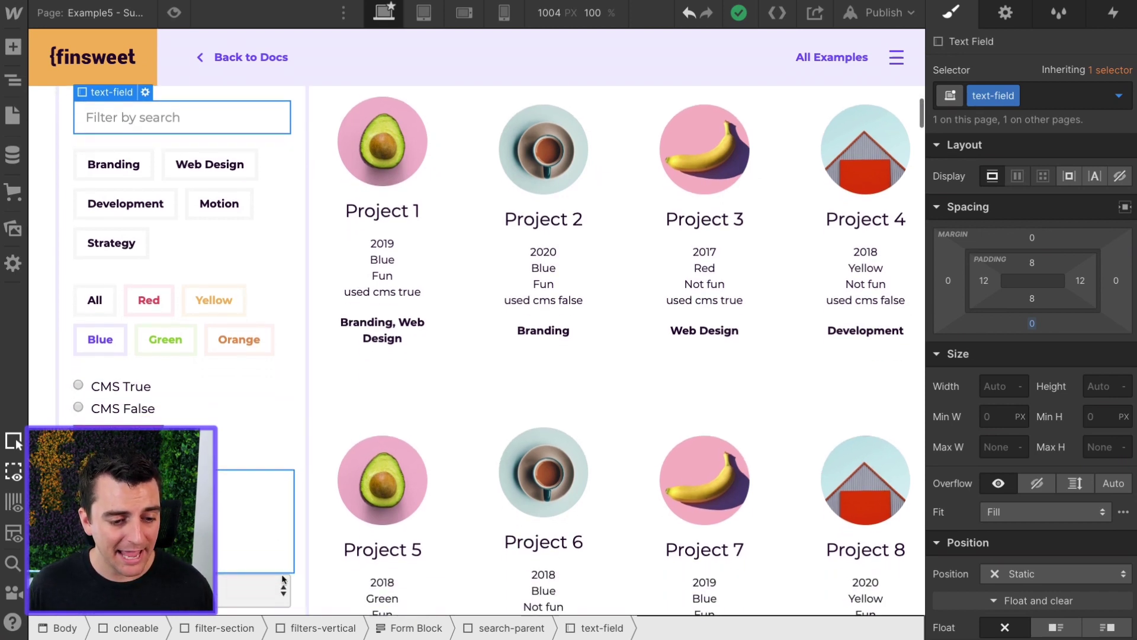
pyautogui.scroll(4, 257, 553)
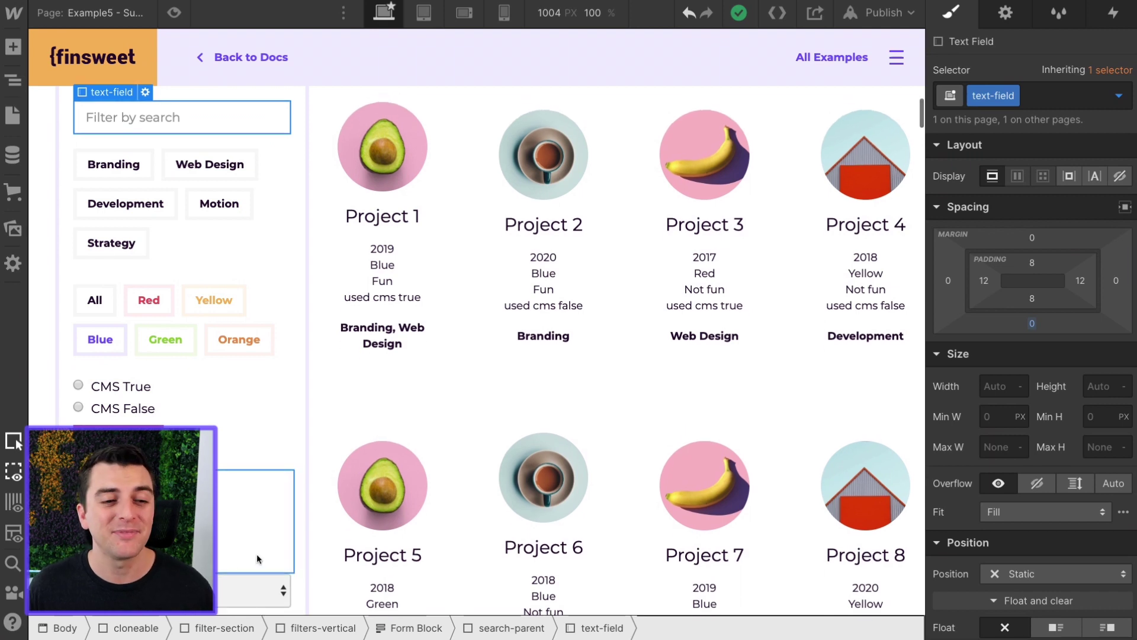
pyautogui.scroll(-1, 257, 553)
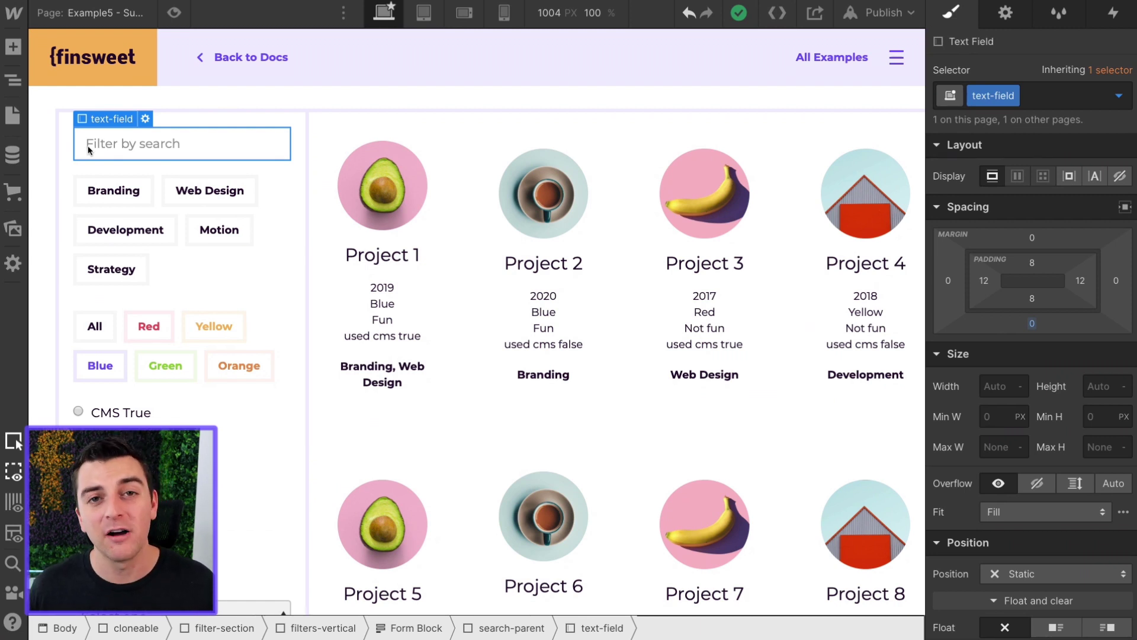
pyautogui.click(13, 82)
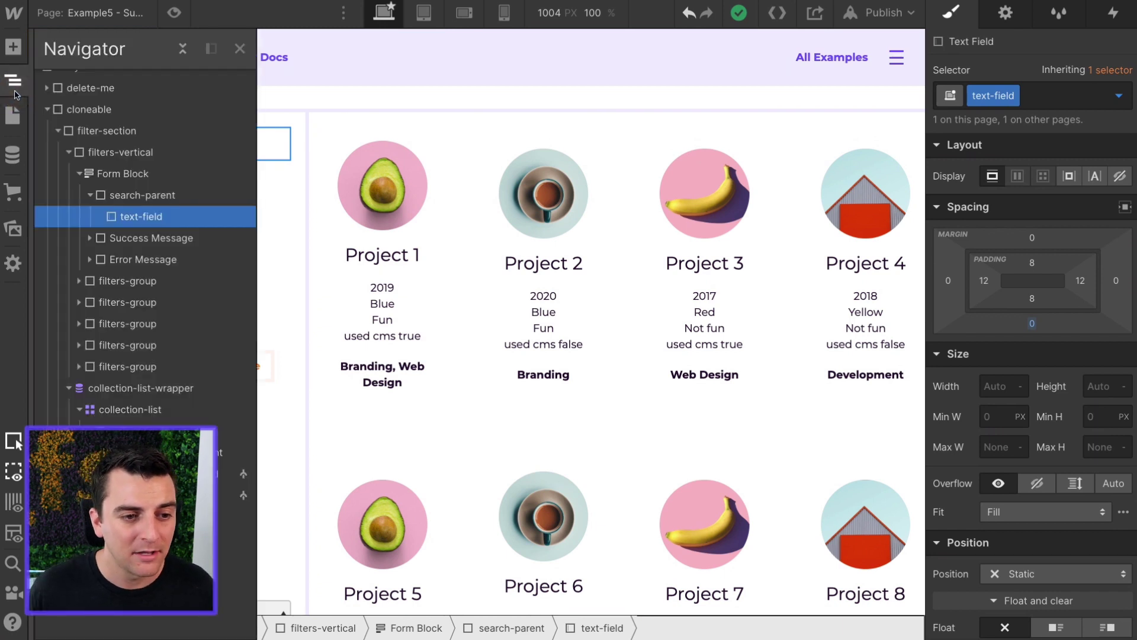
pyautogui.click(89, 194)
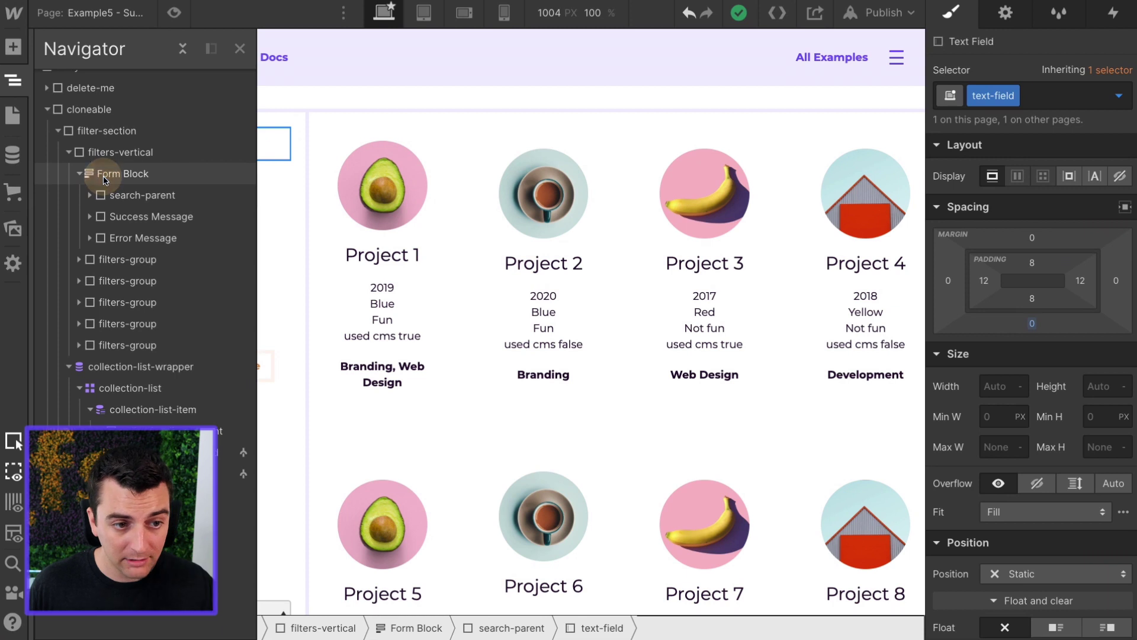
pyautogui.click(102, 173)
pyautogui.click(90, 195)
pyautogui.click(151, 220)
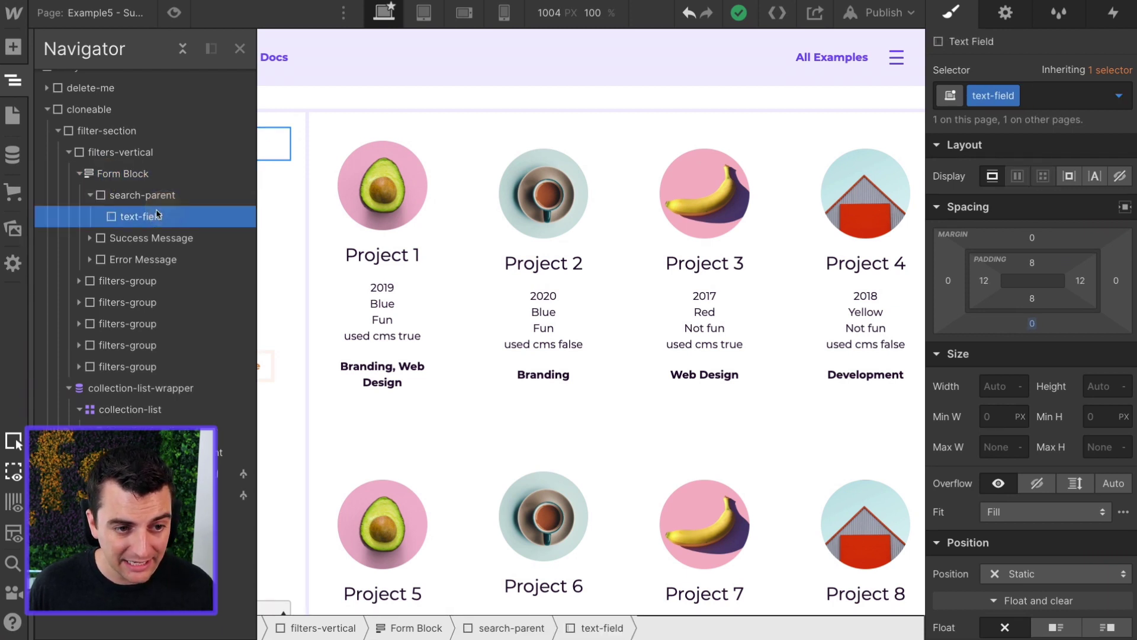
pyautogui.click(125, 200)
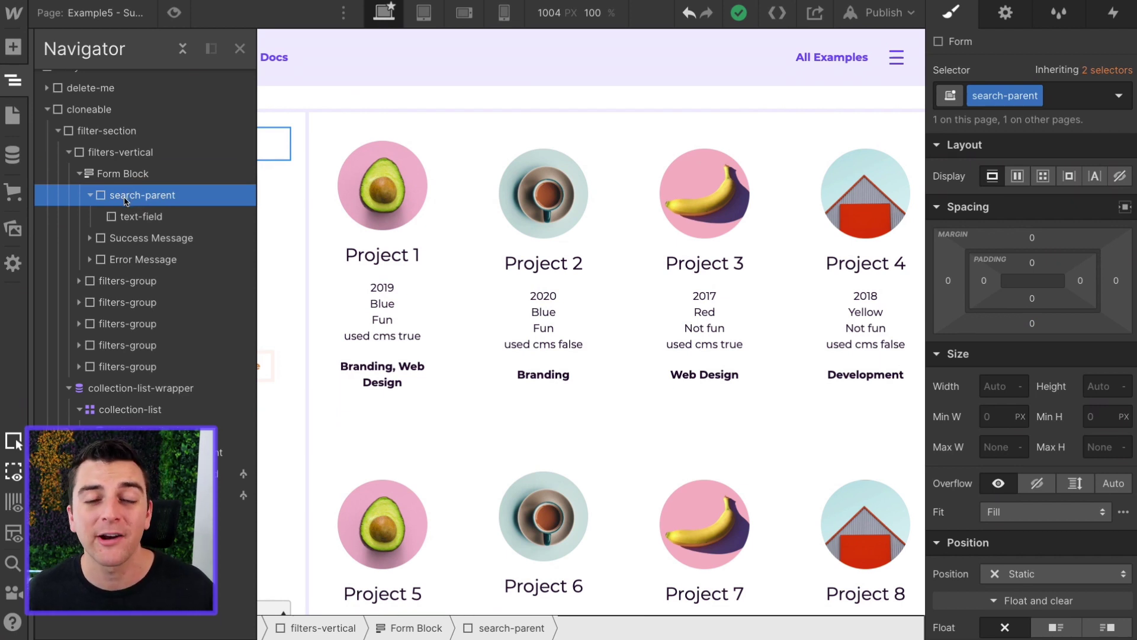
pyautogui.click(79, 173)
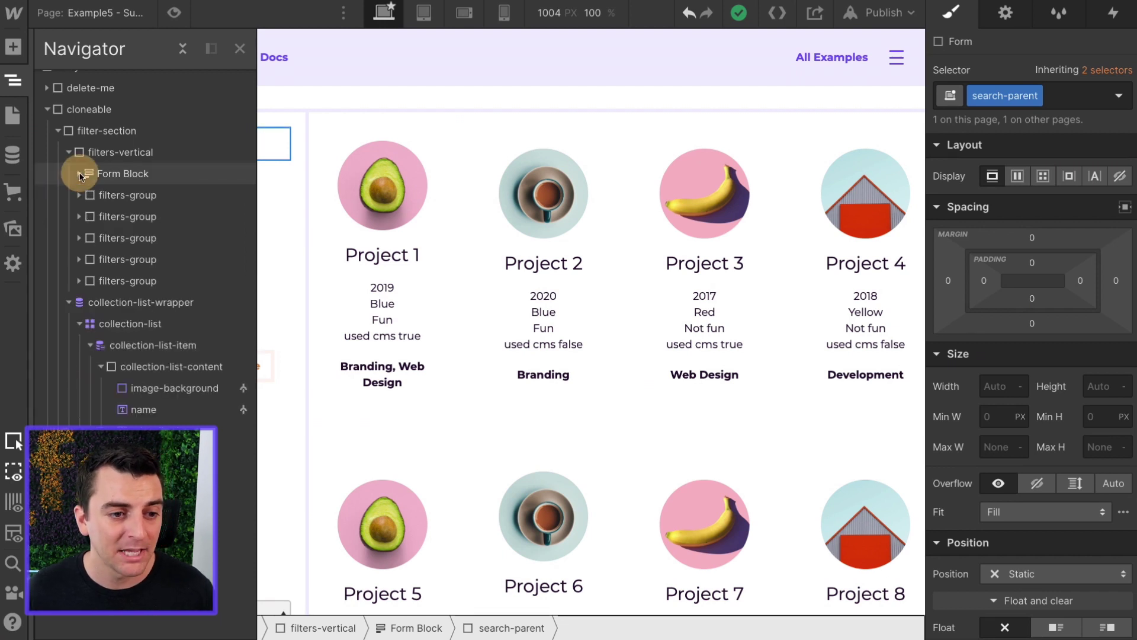
pyautogui.click(134, 195)
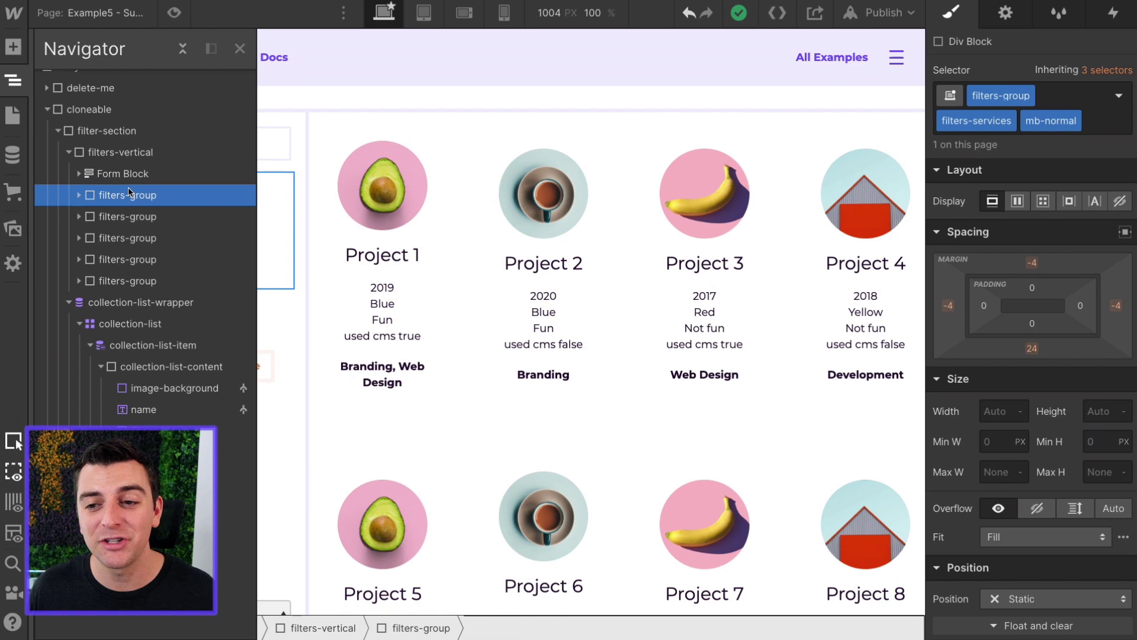
pyautogui.moveTo(996, 96)
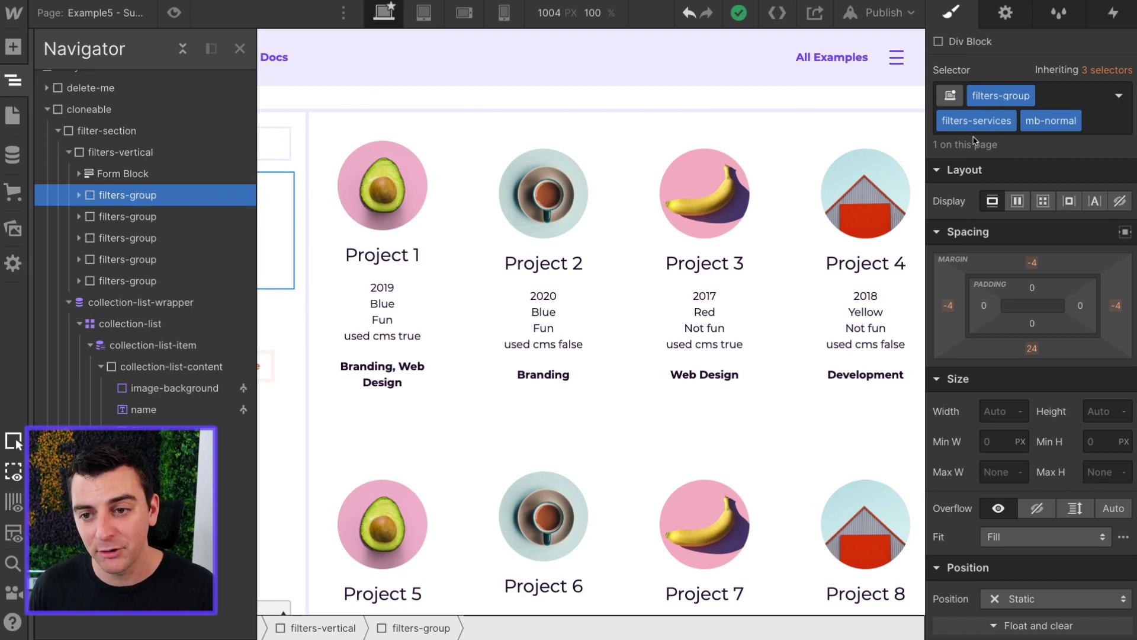
pyautogui.click(131, 215)
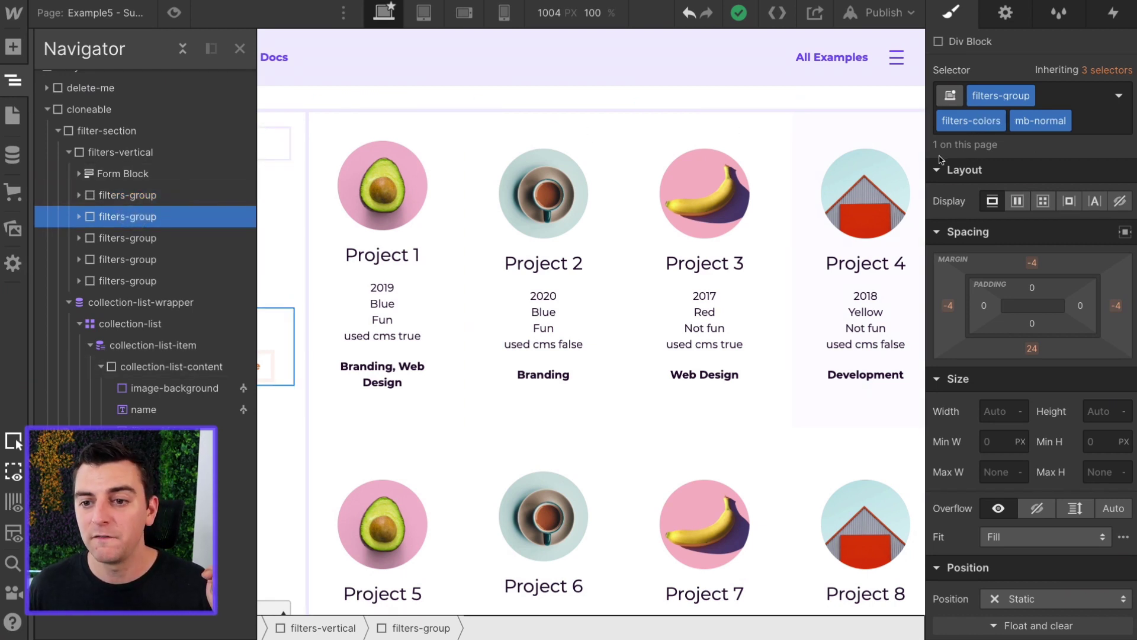
pyautogui.click(127, 238)
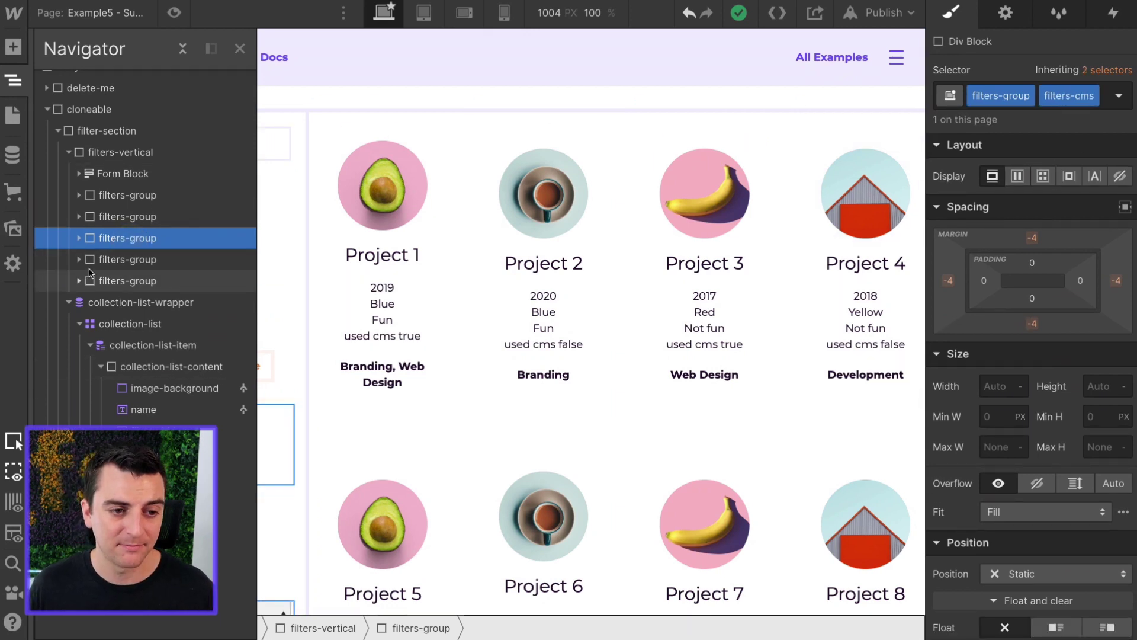
pyautogui.click(106, 259)
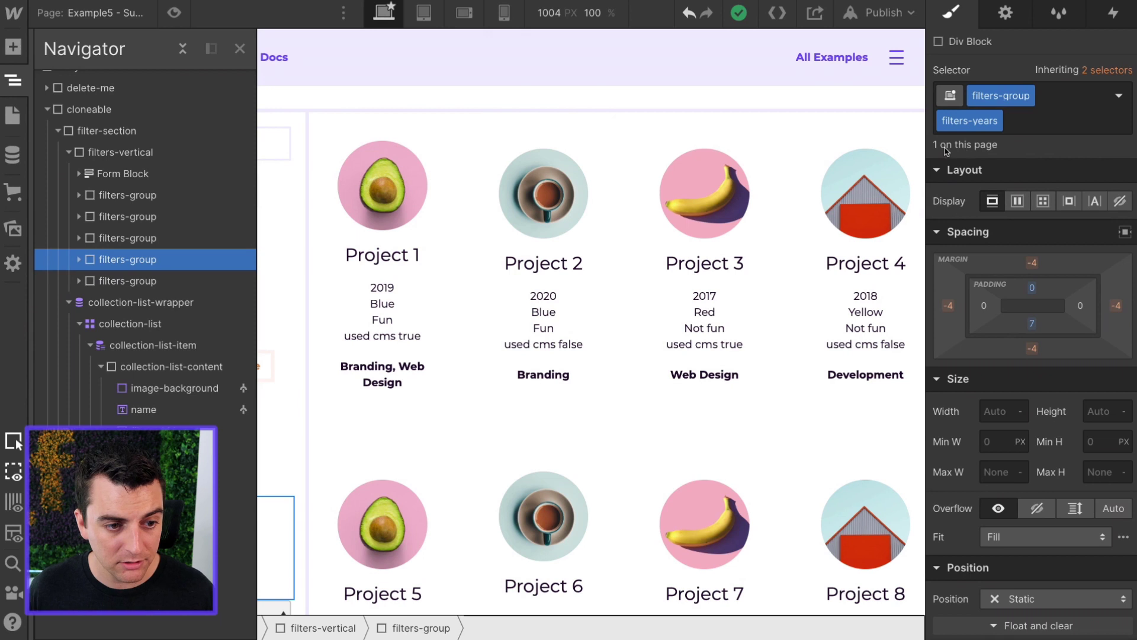
pyautogui.click(127, 280)
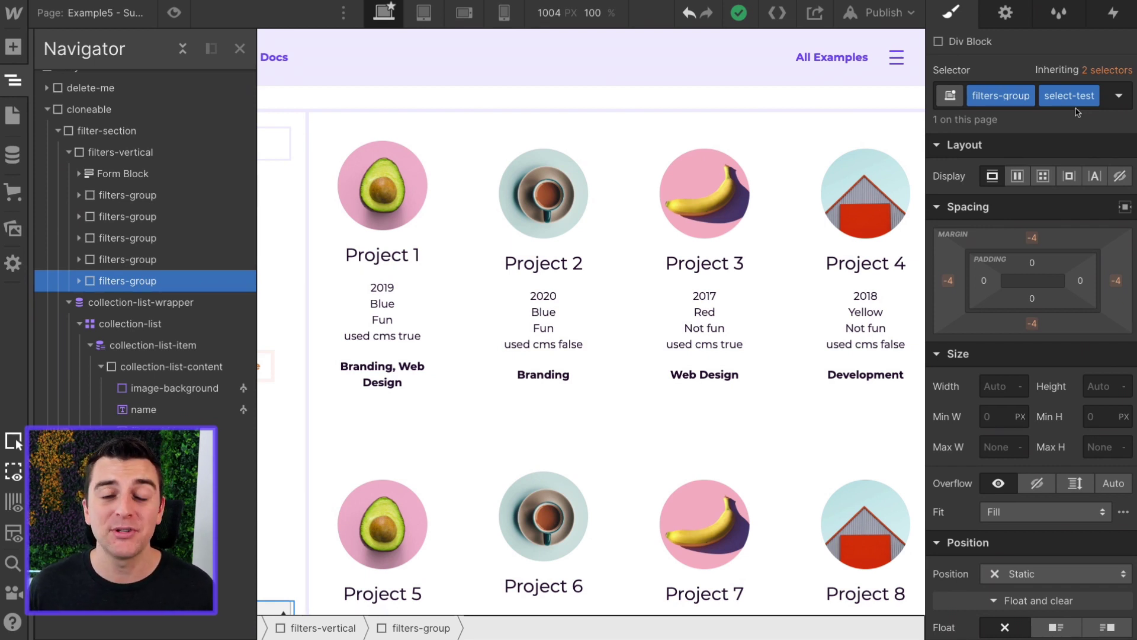
pyautogui.click(382, 186)
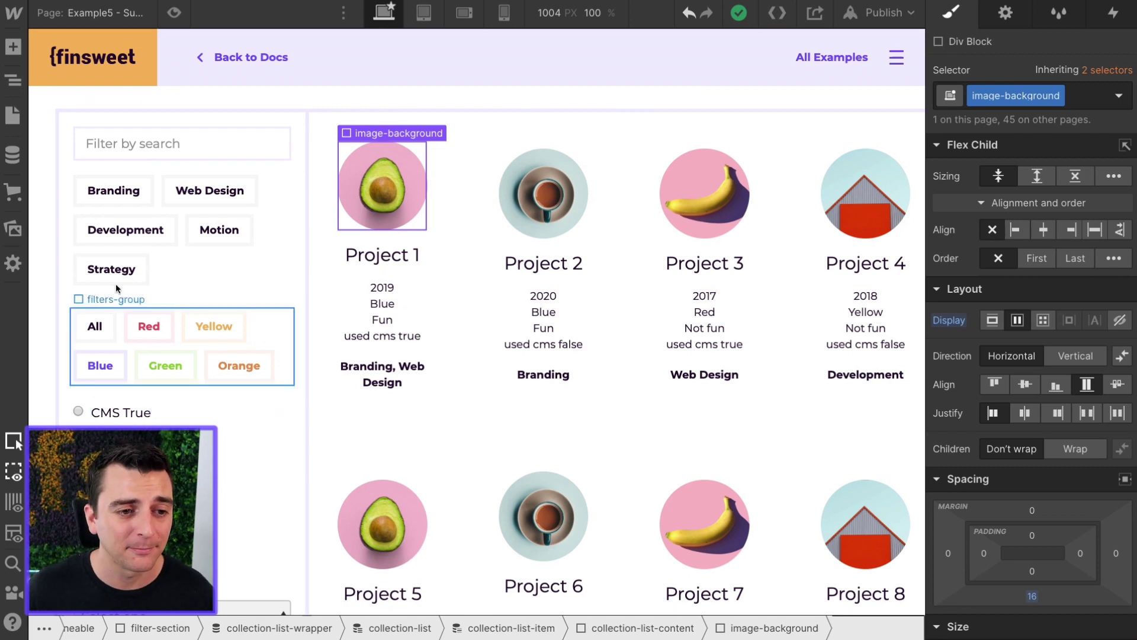
pyautogui.click(110, 145)
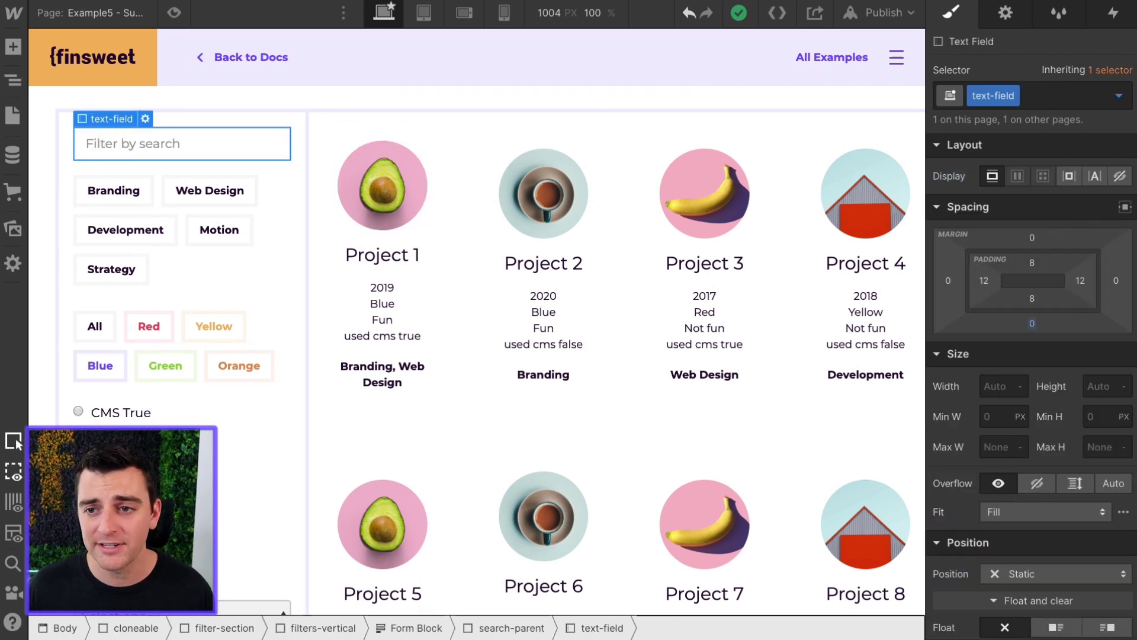
# Confirm the search field's filter-by attribute is '*' and save it, then view the Branding button's attribute.
pyautogui.click(1006, 12)
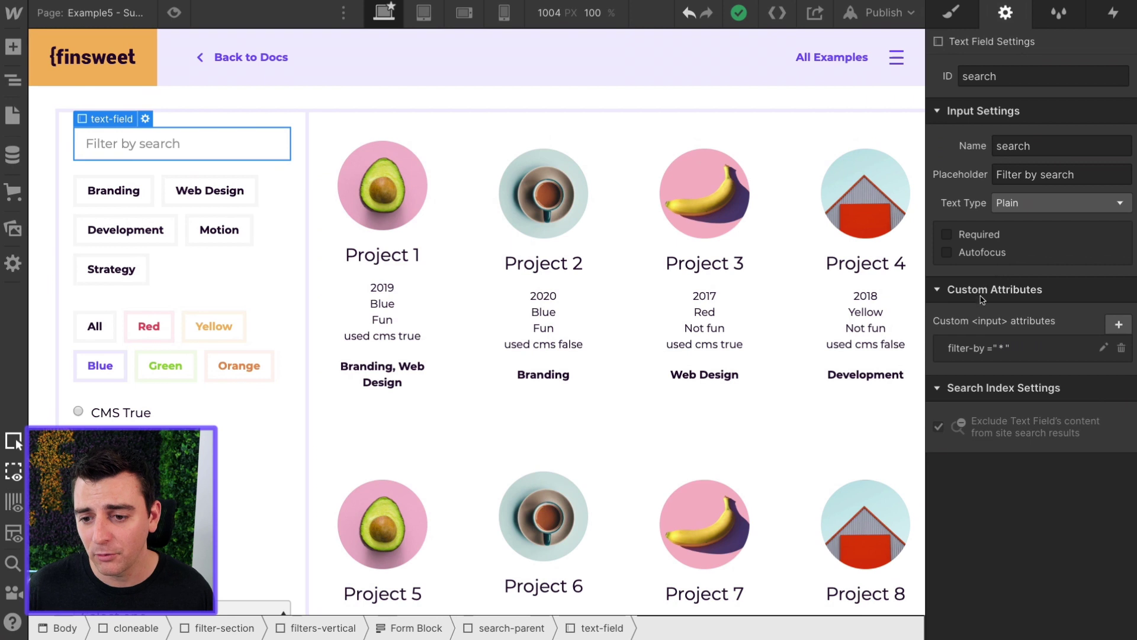
pyautogui.click(972, 347)
pyautogui.doubleClick(1028, 450)
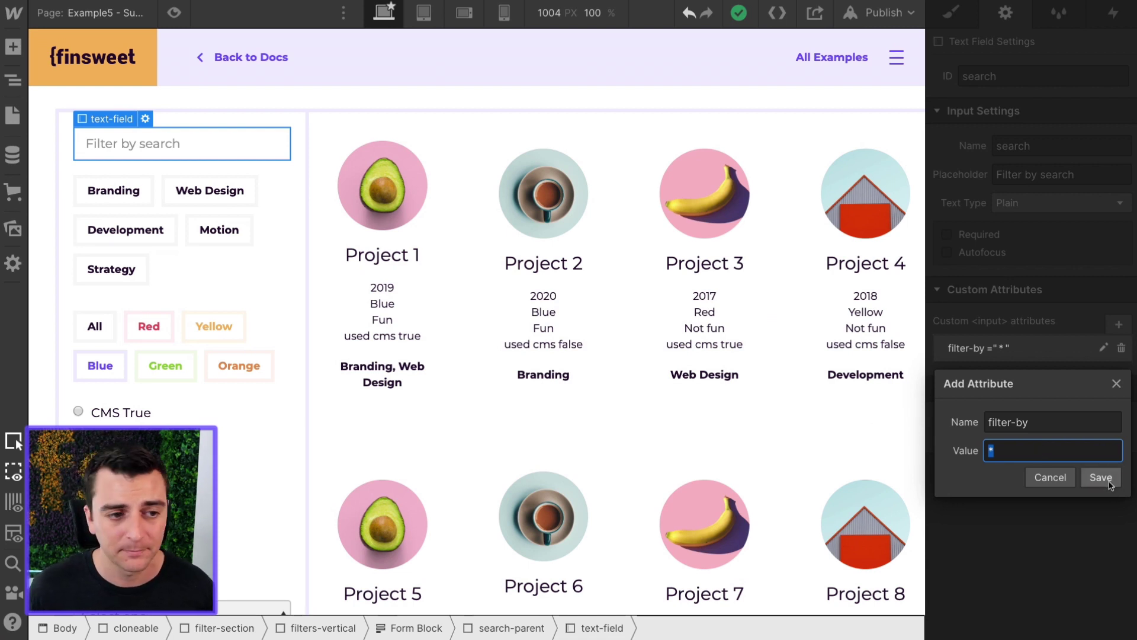
pyautogui.click(1091, 472)
pyautogui.click(152, 194)
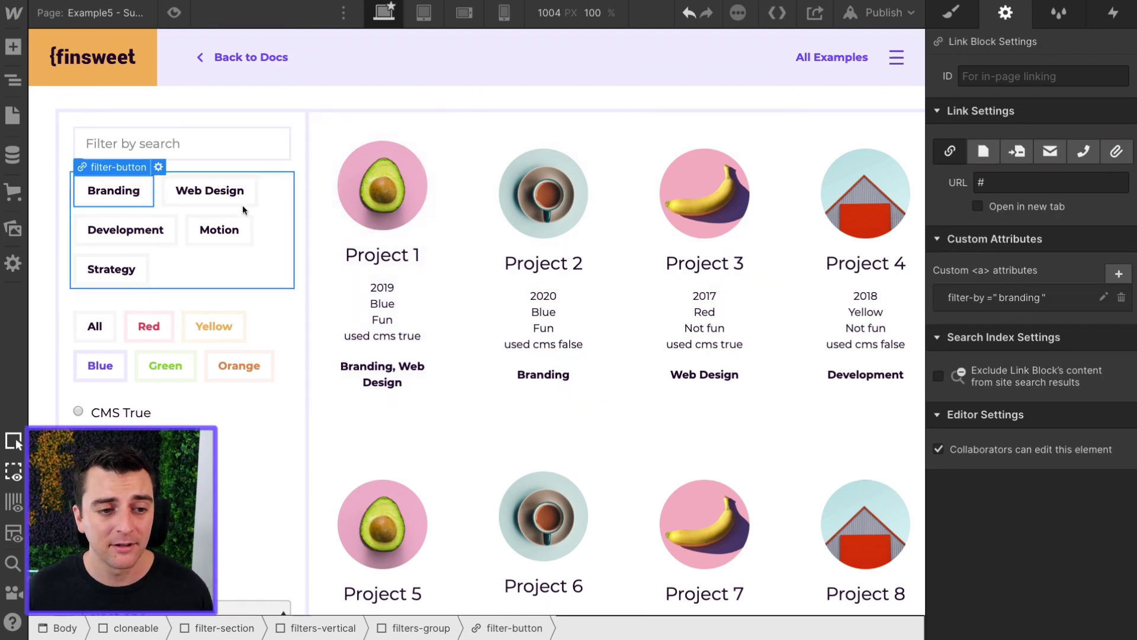
pyautogui.click(225, 197)
pyautogui.click(127, 232)
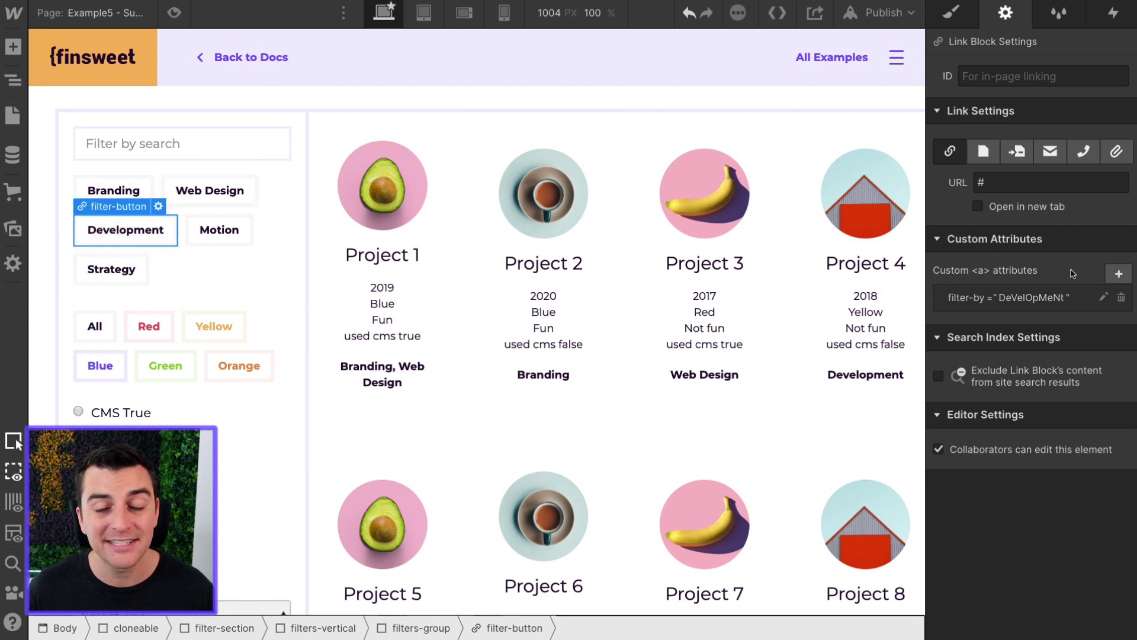
pyautogui.click(241, 245)
pyautogui.click(144, 270)
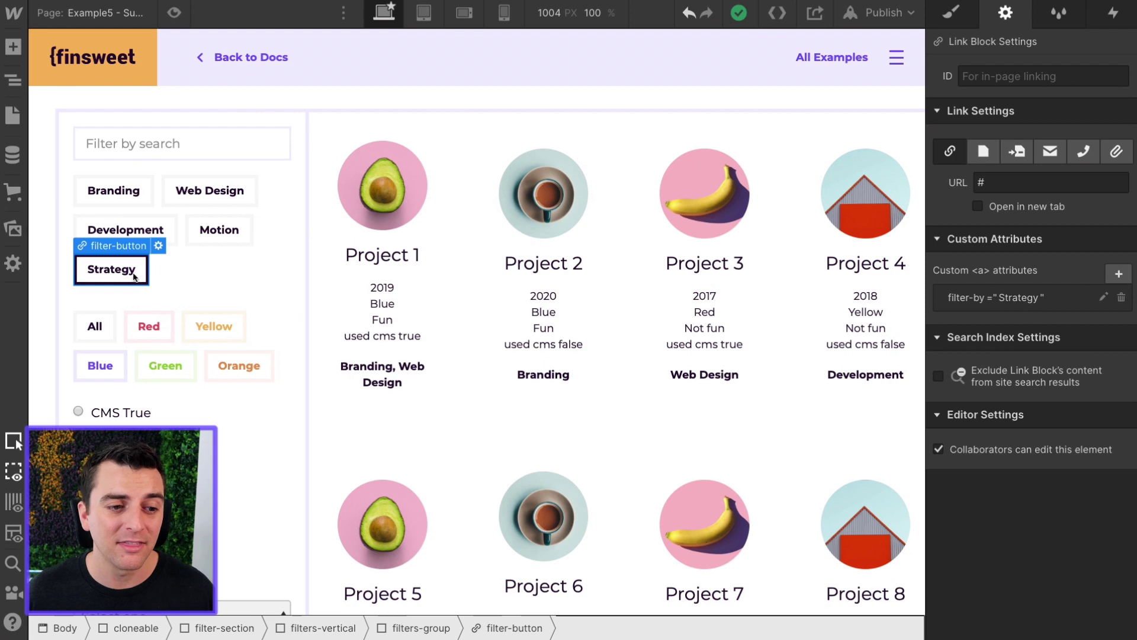
pyautogui.click(113, 321)
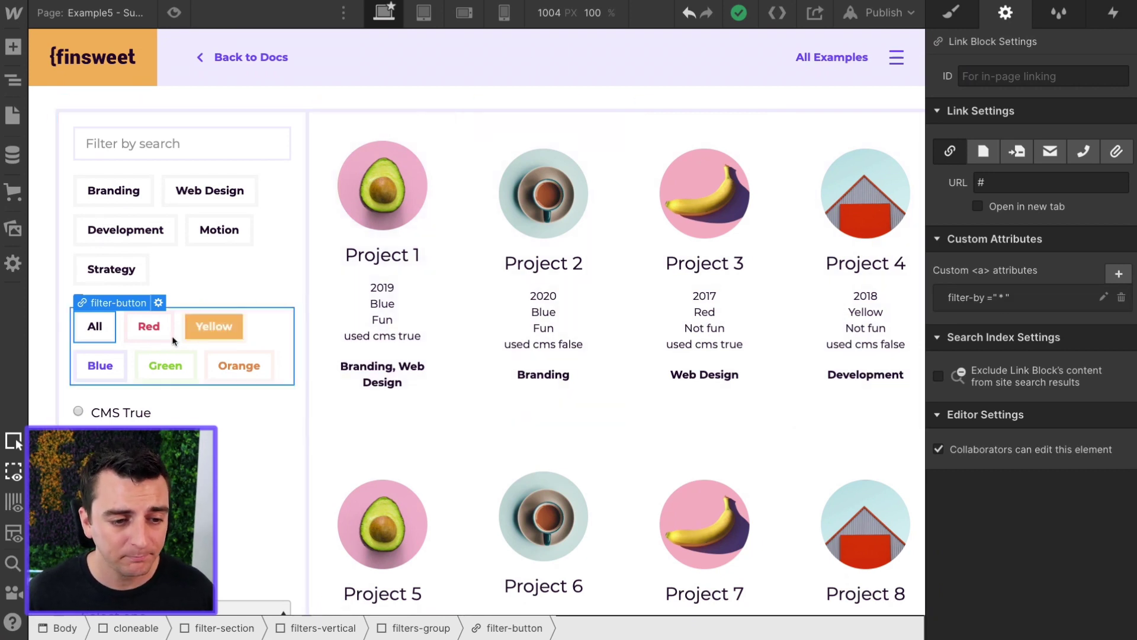
pyautogui.click(151, 328)
pyautogui.click(193, 338)
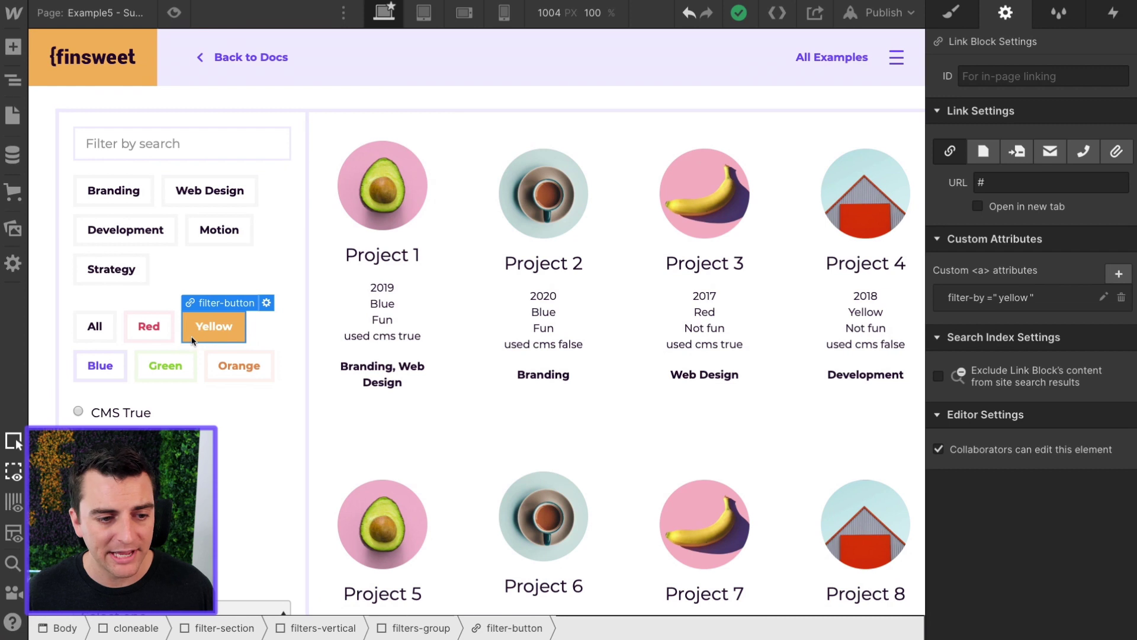
pyautogui.click(120, 363)
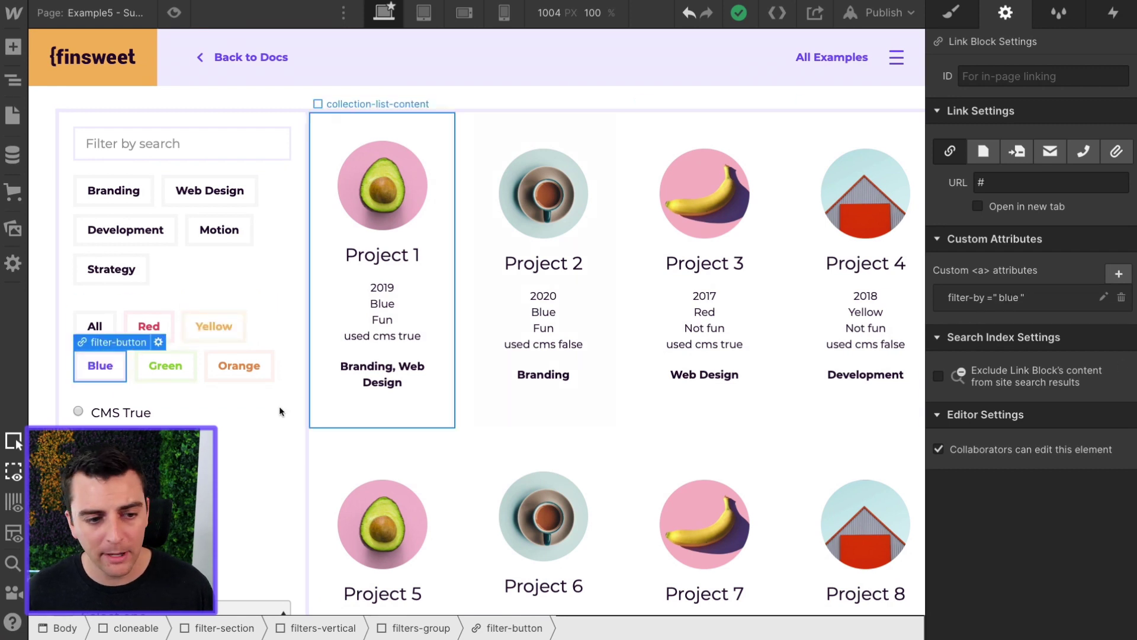
pyautogui.click(187, 380)
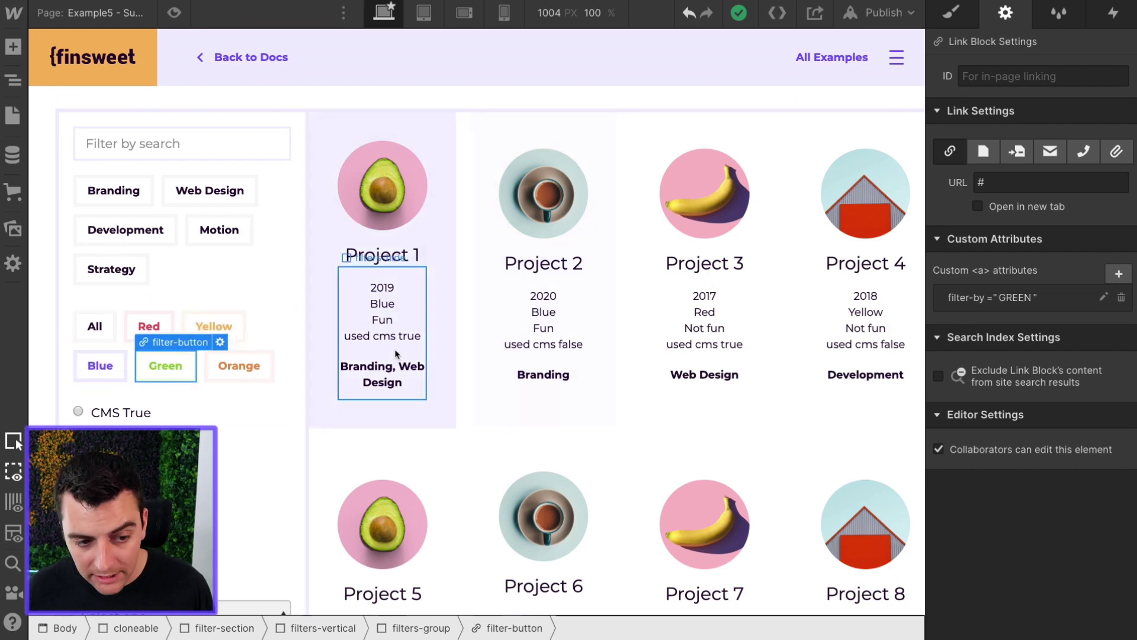
pyautogui.click(263, 377)
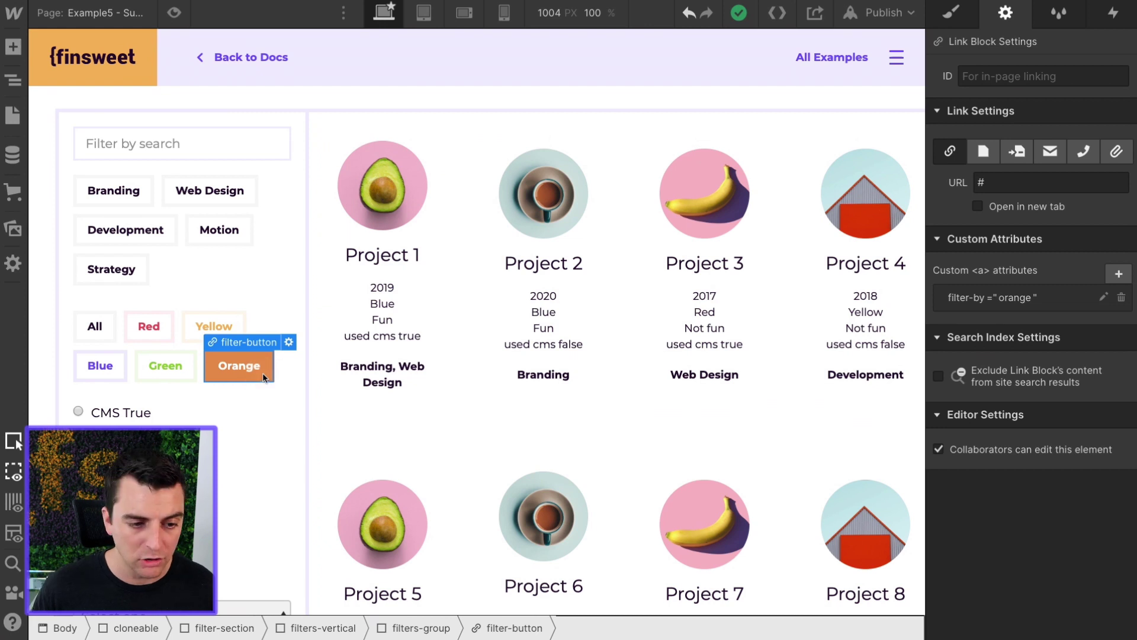
pyautogui.scroll(-1, 261, 372)
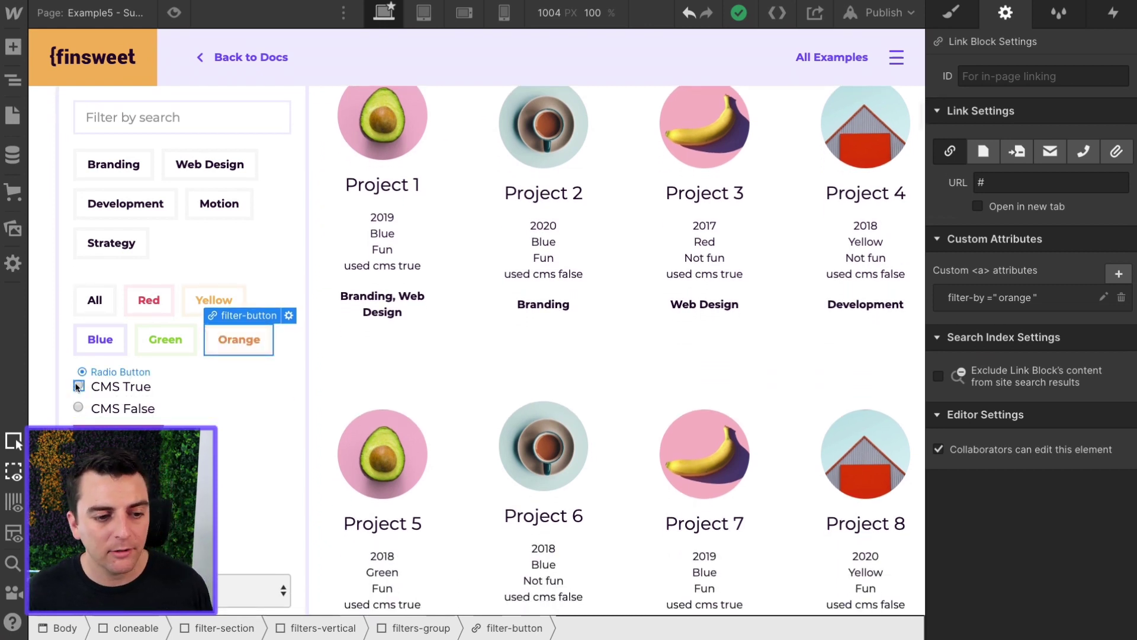
pyautogui.click(77, 387)
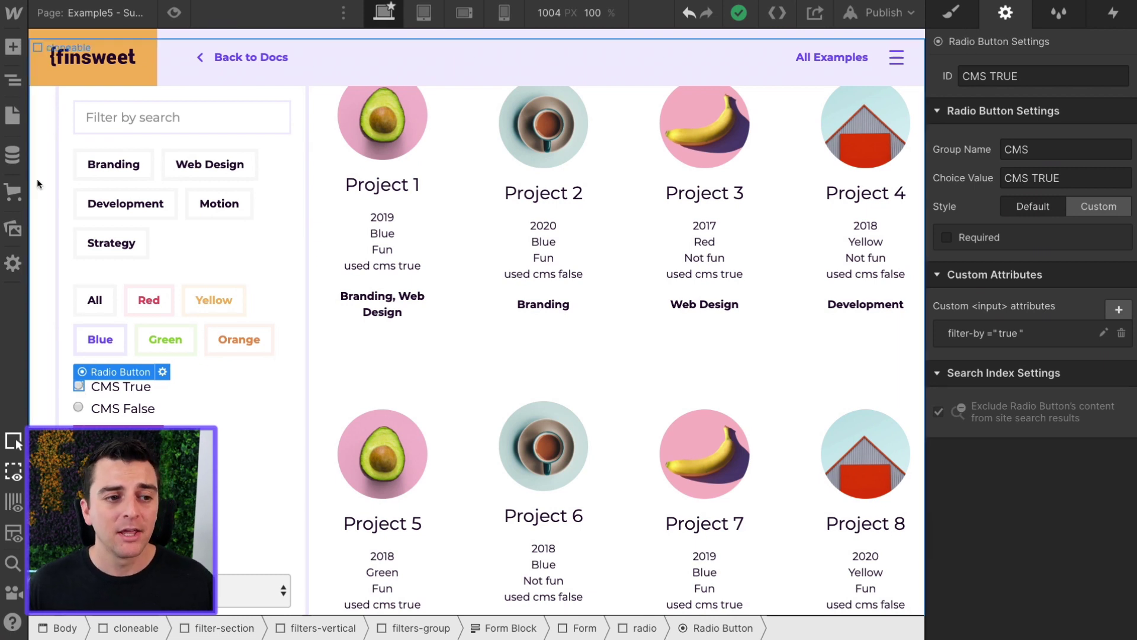
# Check the filter-by attributes on the CMS True and CMS False radios.
pyautogui.click(13, 80)
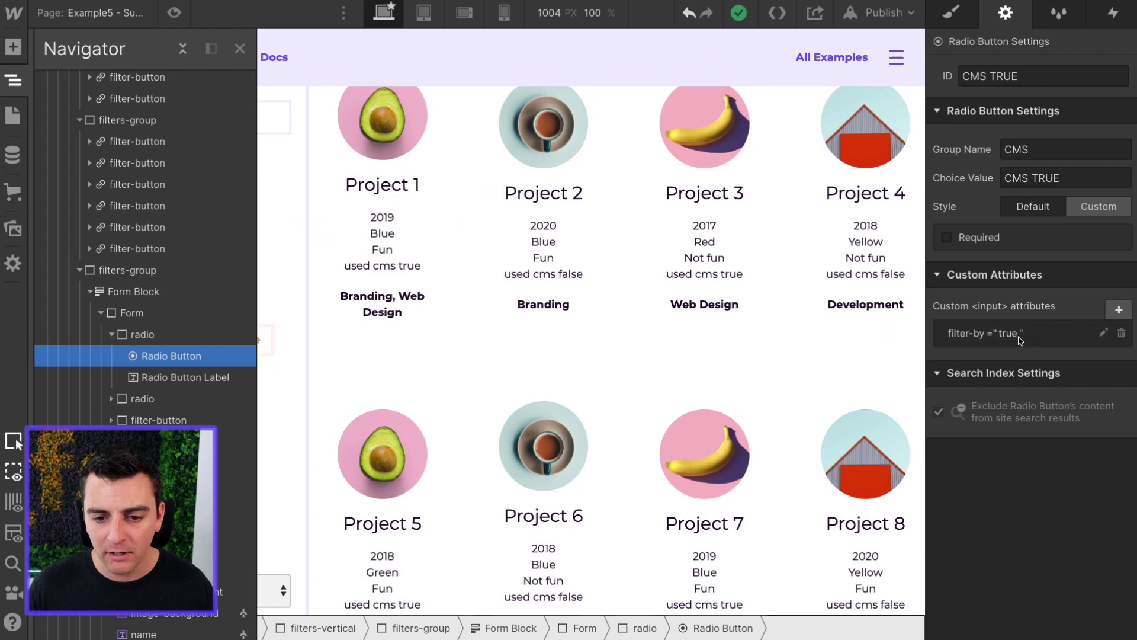
pyautogui.click(313, 353)
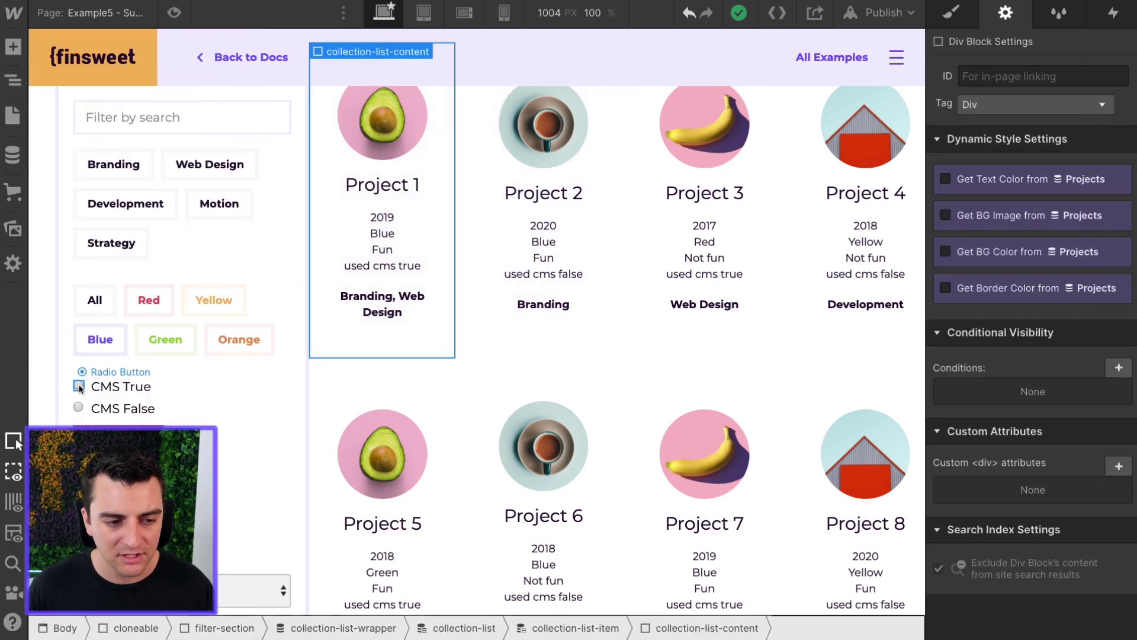
pyautogui.click(78, 386)
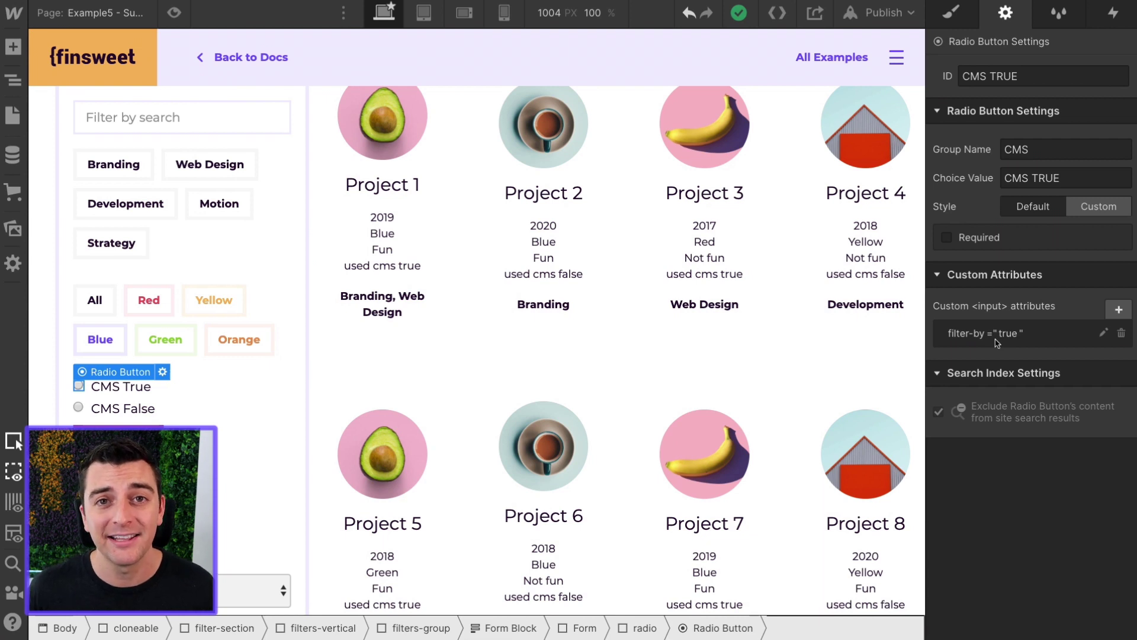
pyautogui.click(79, 408)
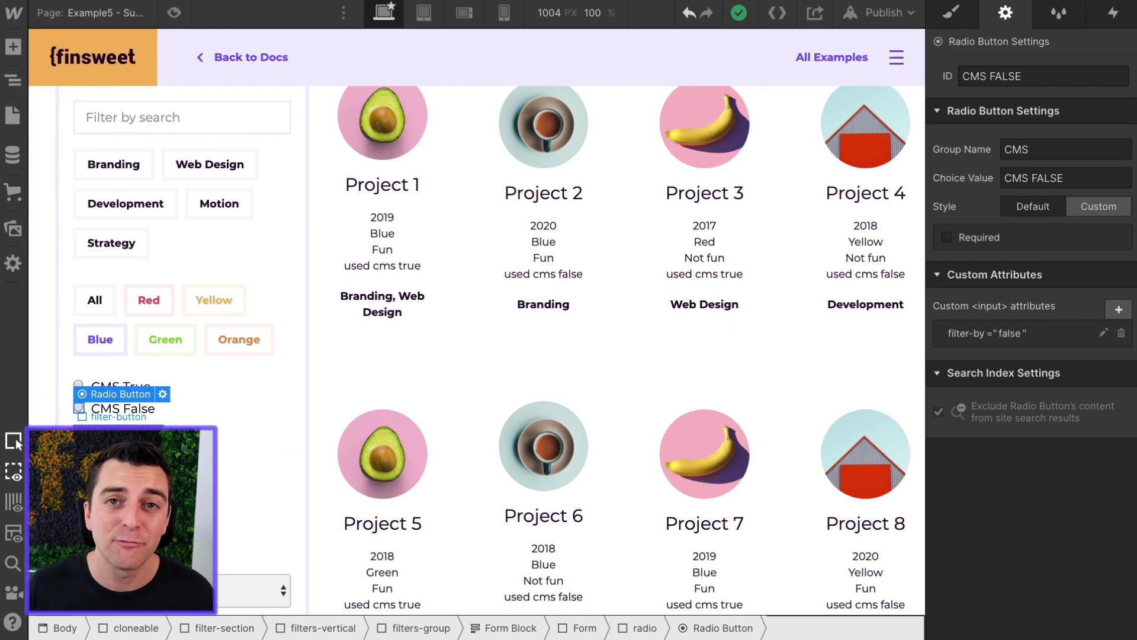
# In the Navigator, collapse both radio groups and select the radio reset element with filter-by '*'.
pyautogui.click(13, 81)
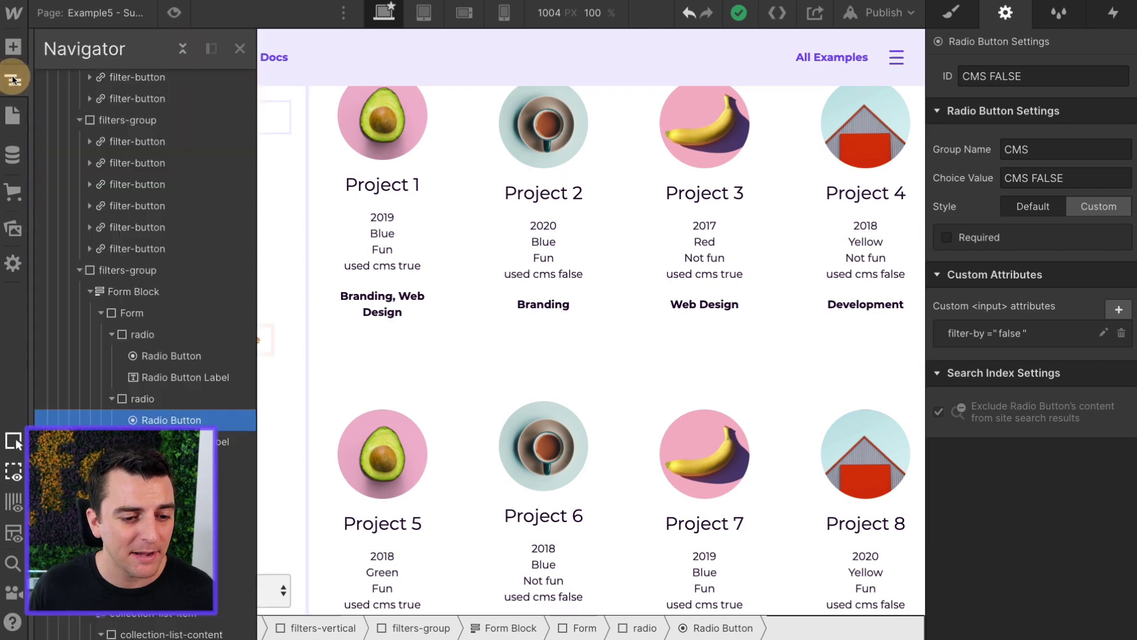
pyautogui.click(111, 335)
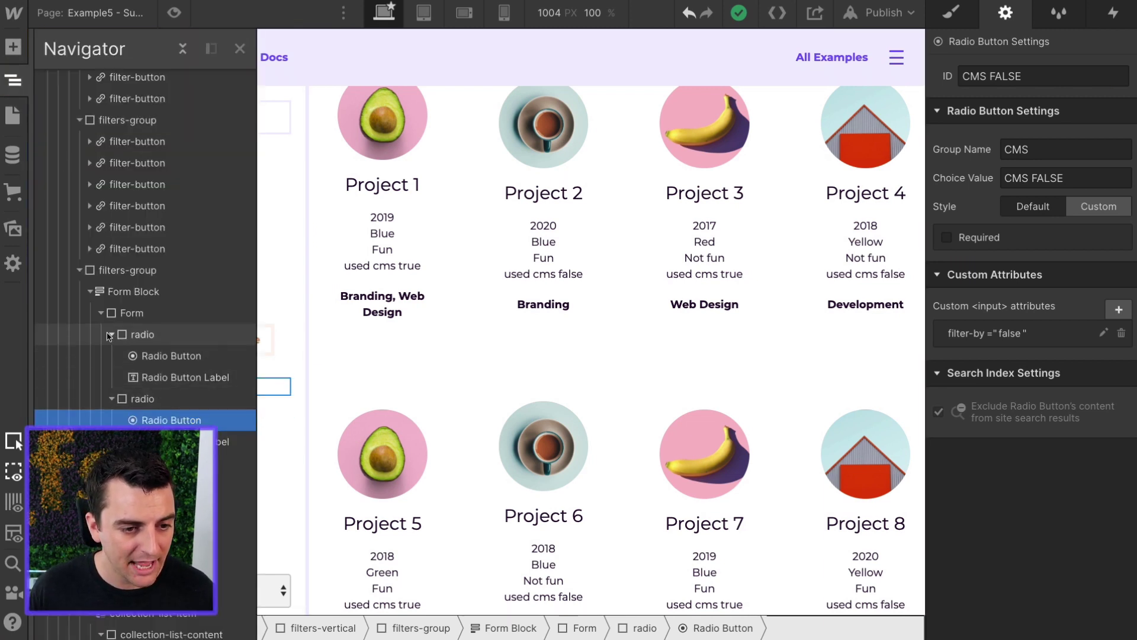
pyautogui.click(111, 356)
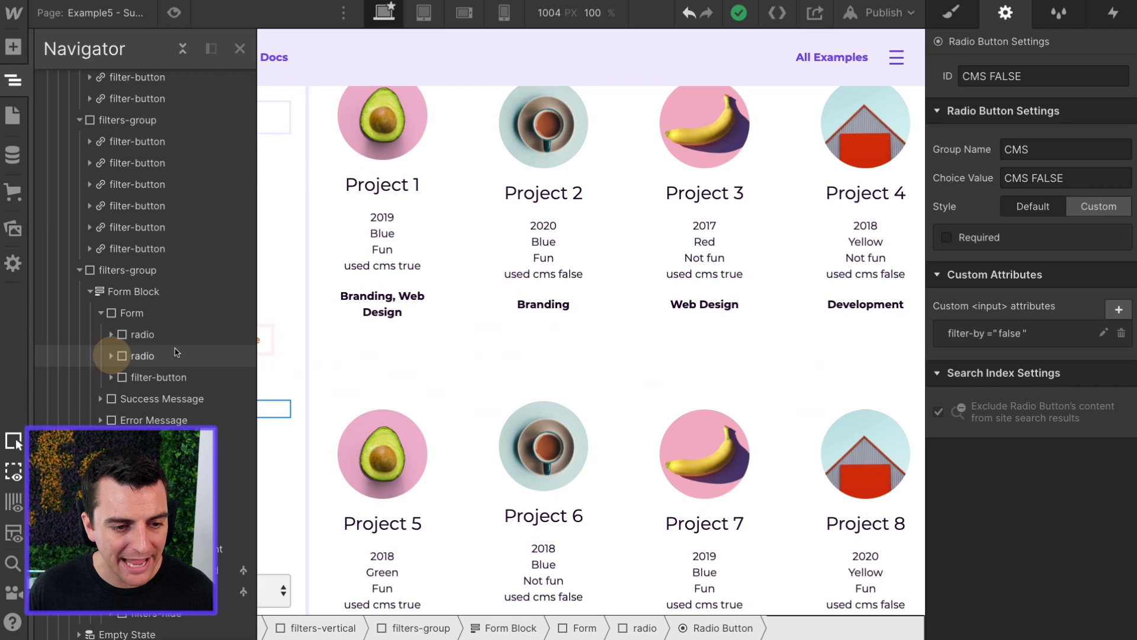
pyautogui.click(159, 377)
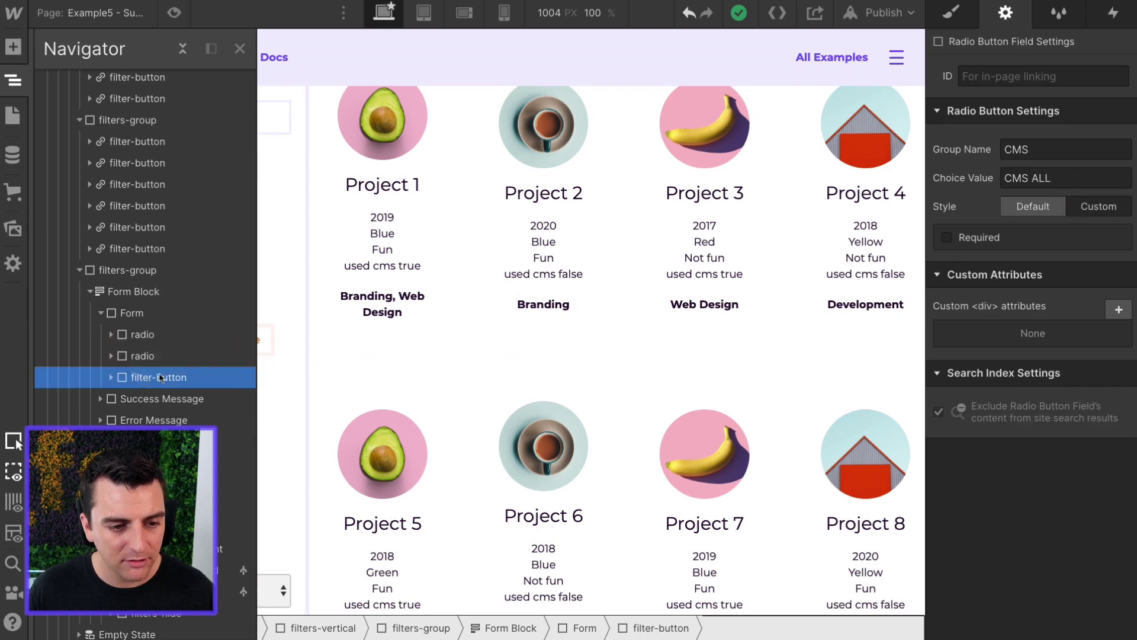
pyautogui.click(111, 377)
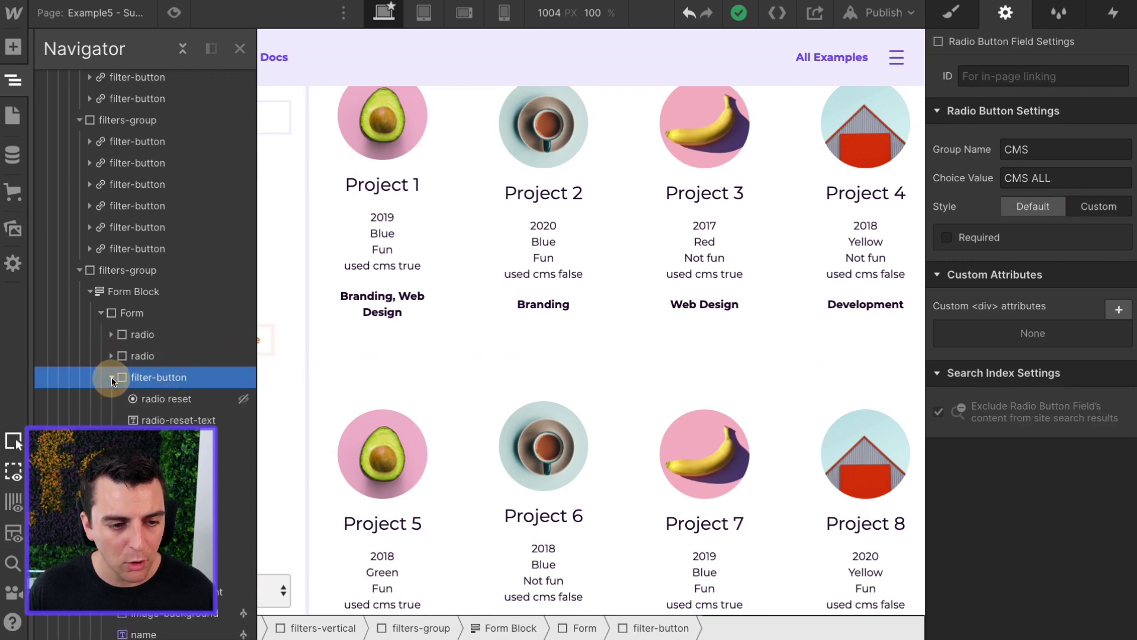
pyautogui.click(158, 399)
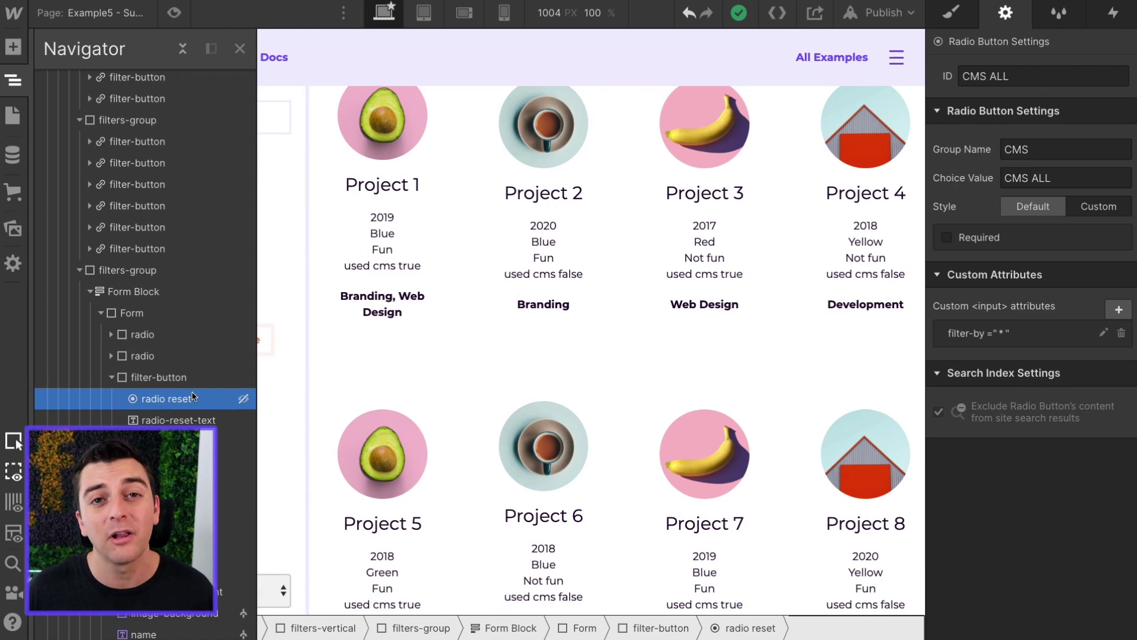
# On the published site, test the CMS False filter and reset the radios, then return to Designer.
pyautogui.hotkey('ctrl', 'Tab')
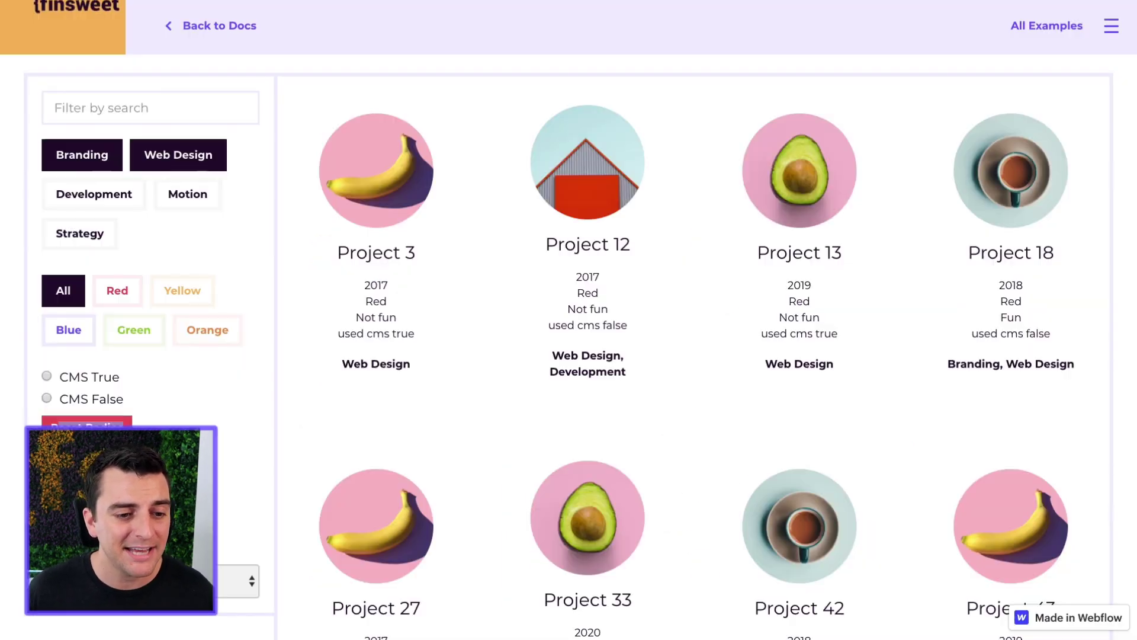
pyautogui.click(70, 402)
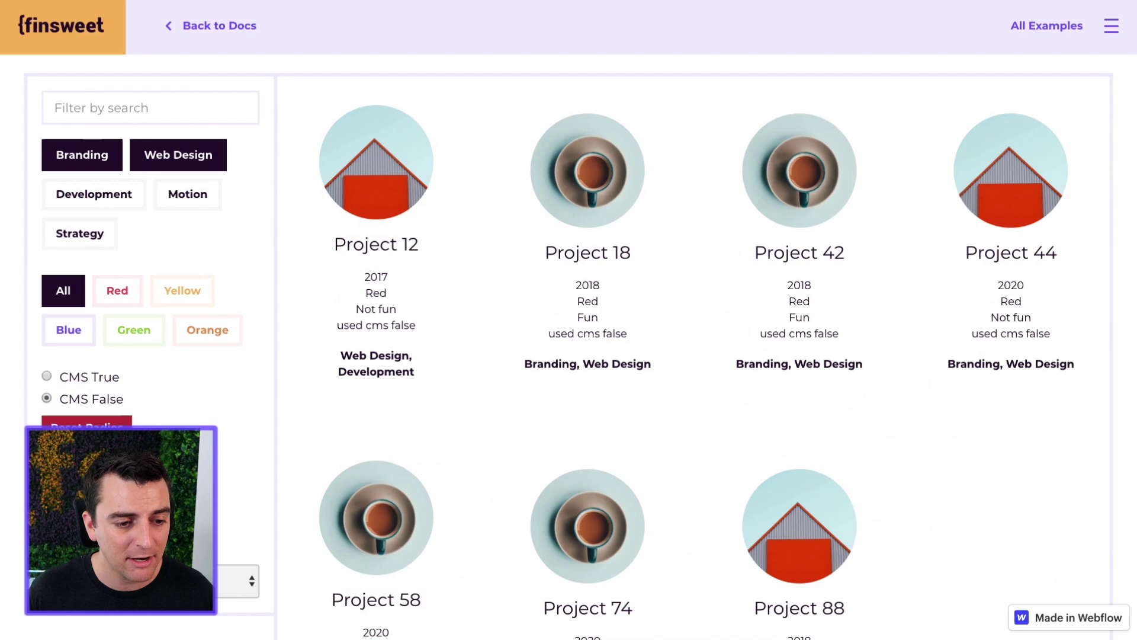
pyautogui.click(86, 423)
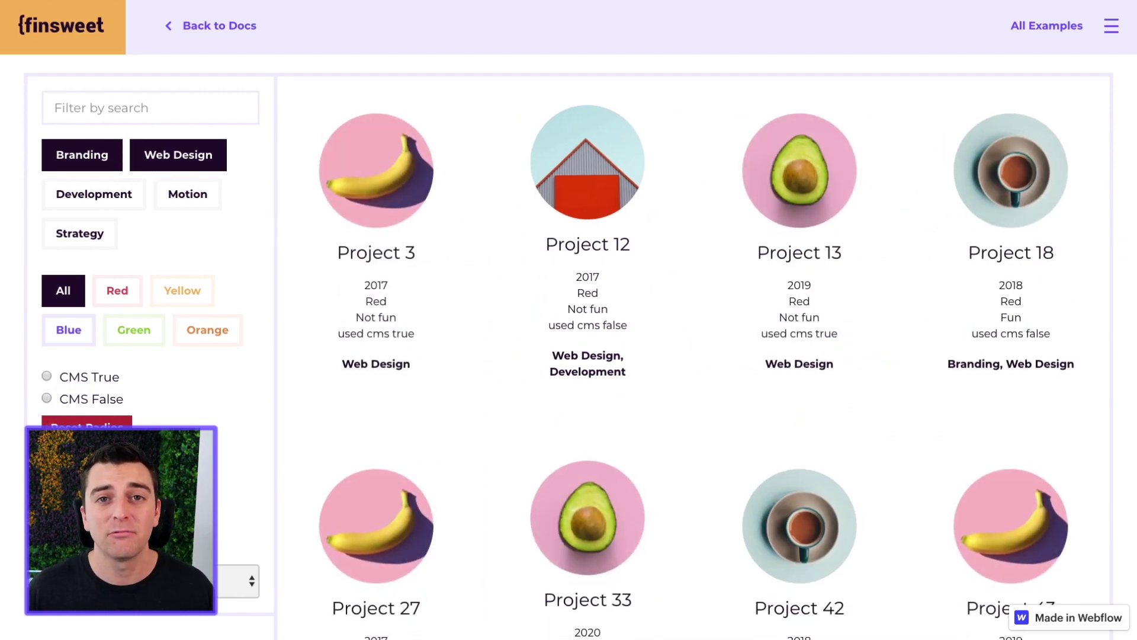
pyautogui.hotkey('ctrl', 'shift', 'Tab')
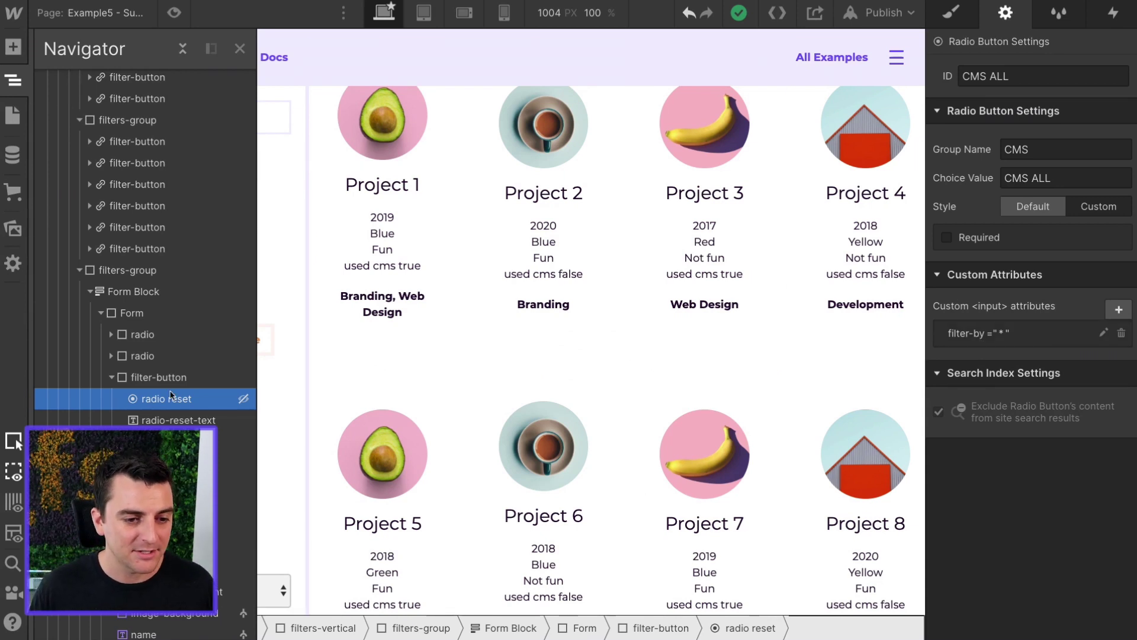
# Inspect the 2020 year checkbox and its parent field through the element tree.
pyautogui.click(453, 389)
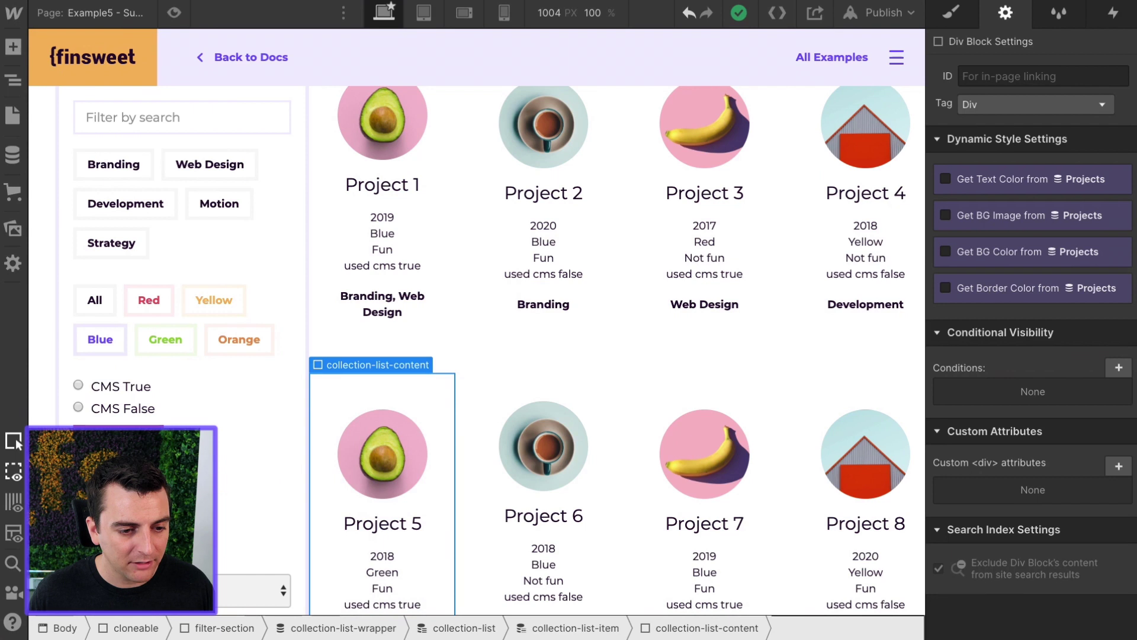
pyautogui.click(89, 450)
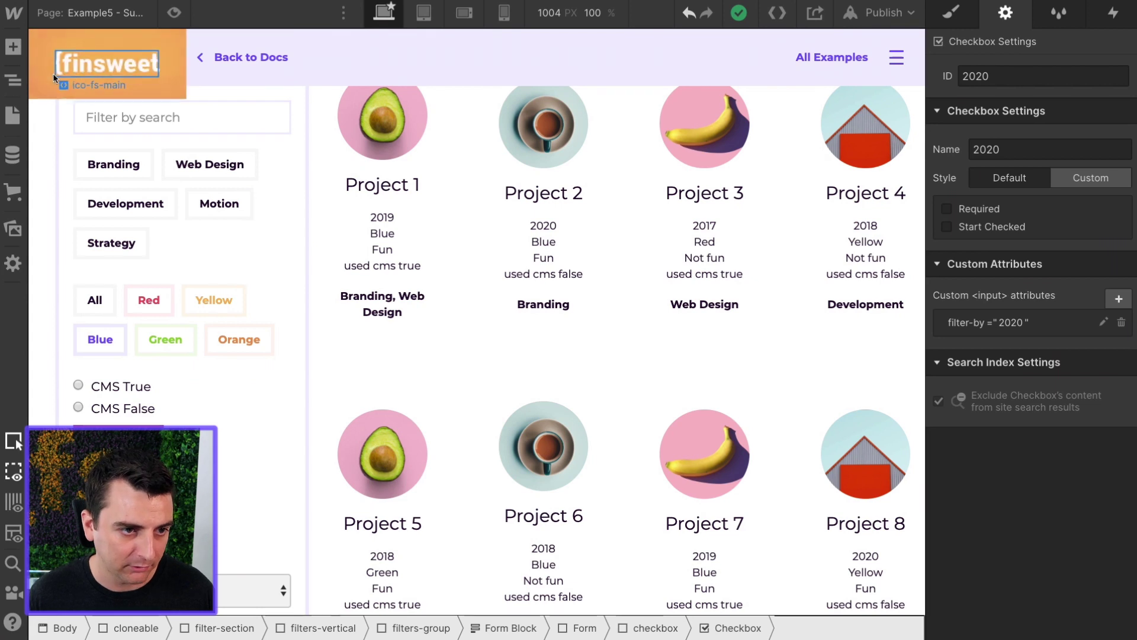
pyautogui.click(12, 83)
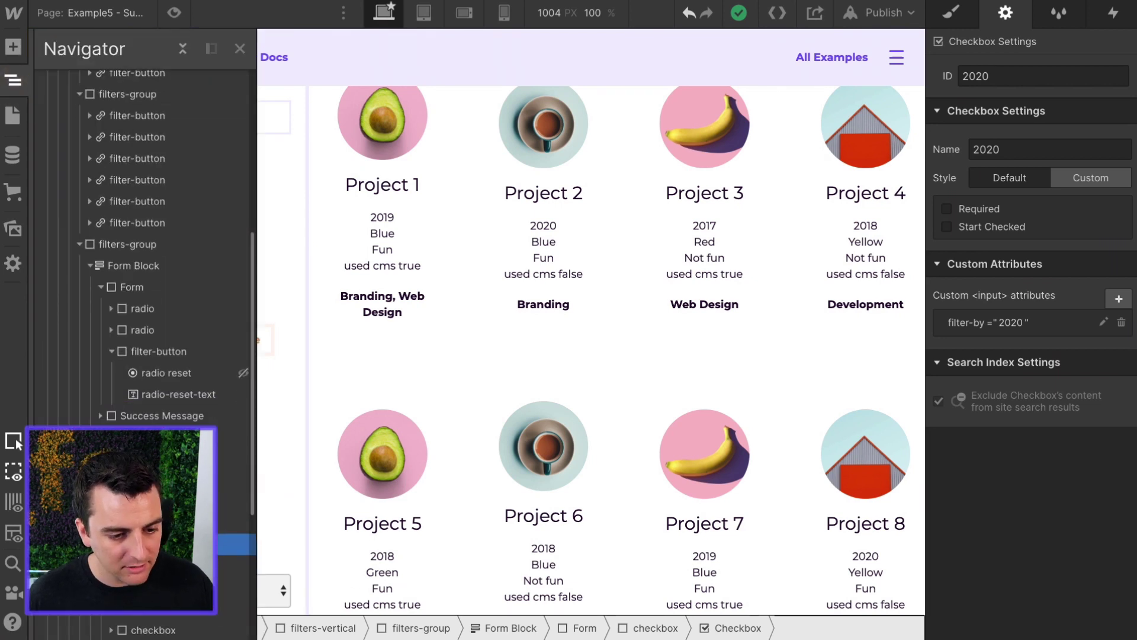
pyautogui.click(148, 503)
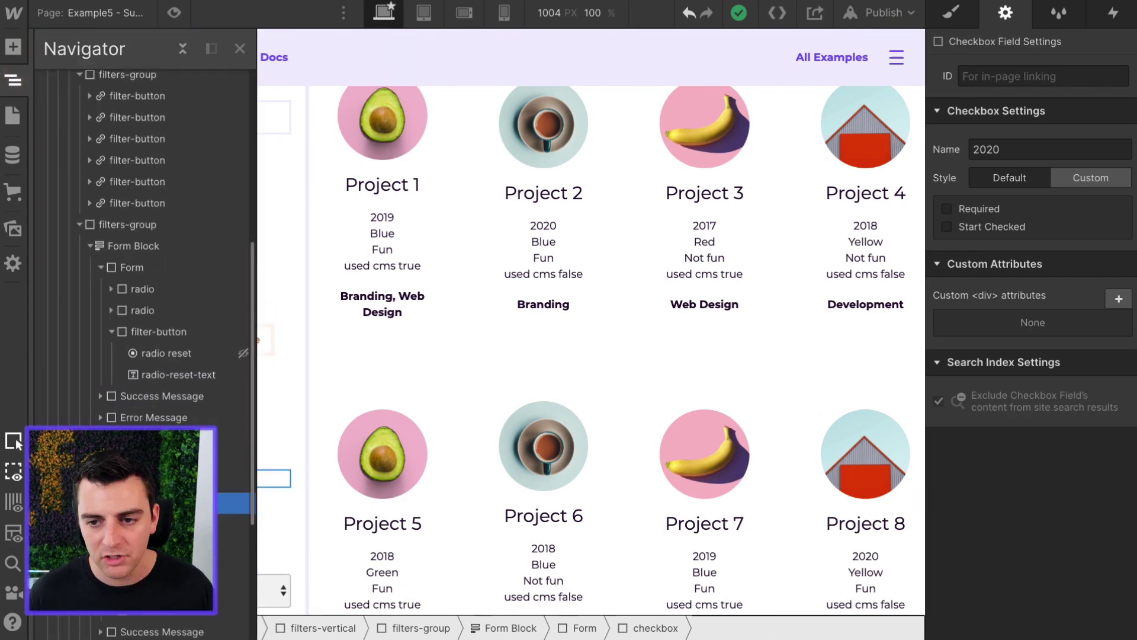
pyautogui.click(148, 525)
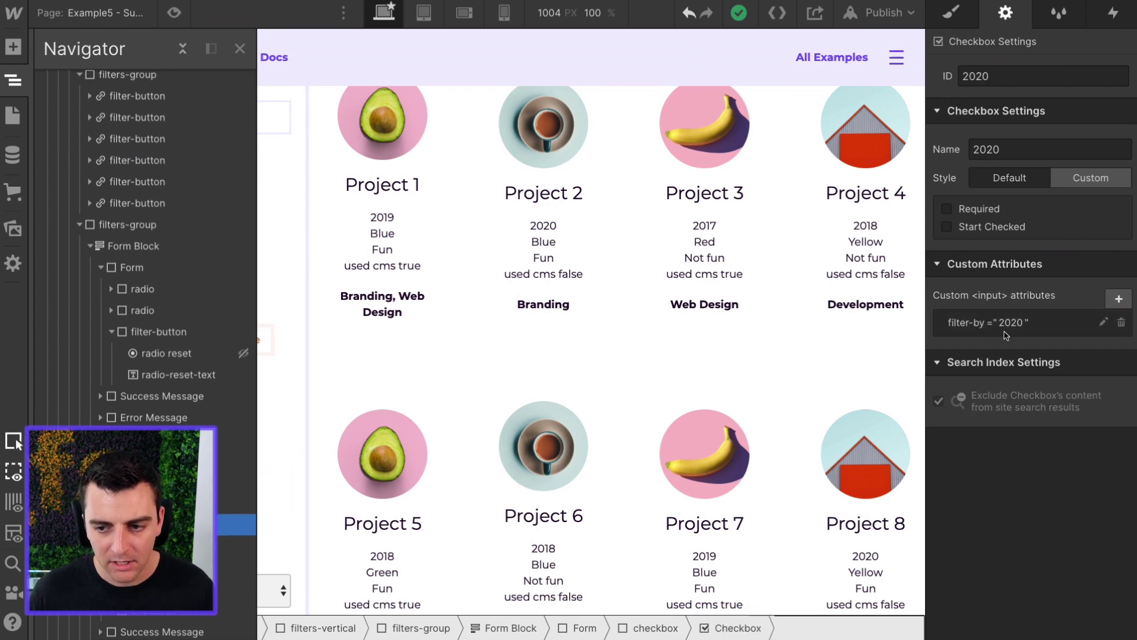
pyautogui.press('z')
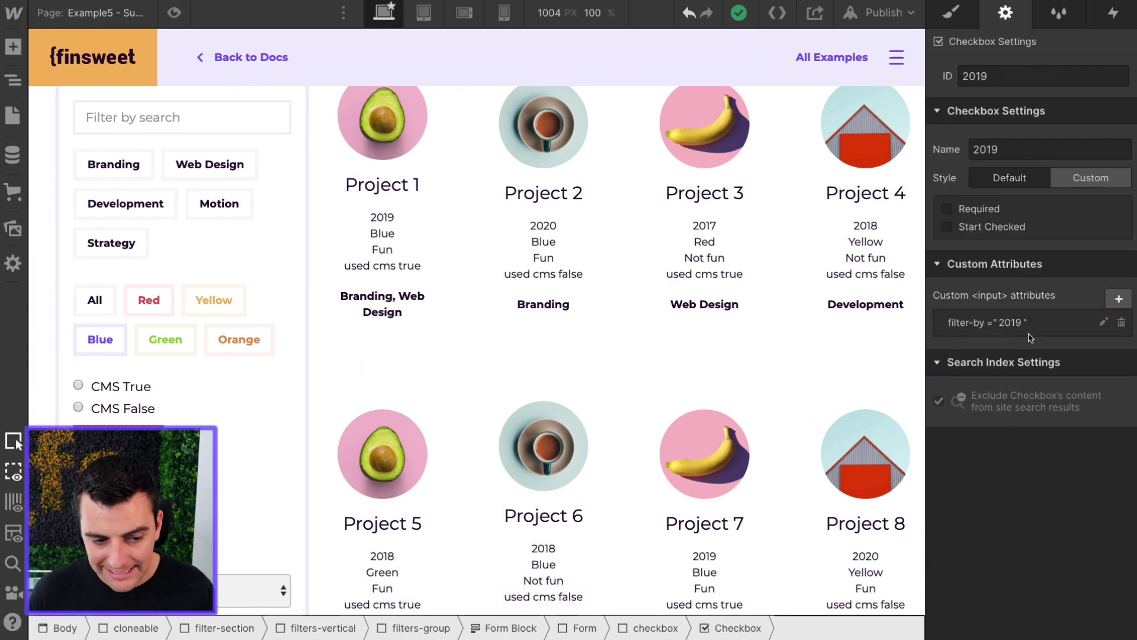
# Inspect the 2018 and 2017 year checkboxes, then select the CMS Select dropdown filter.
pyautogui.click(249, 523)
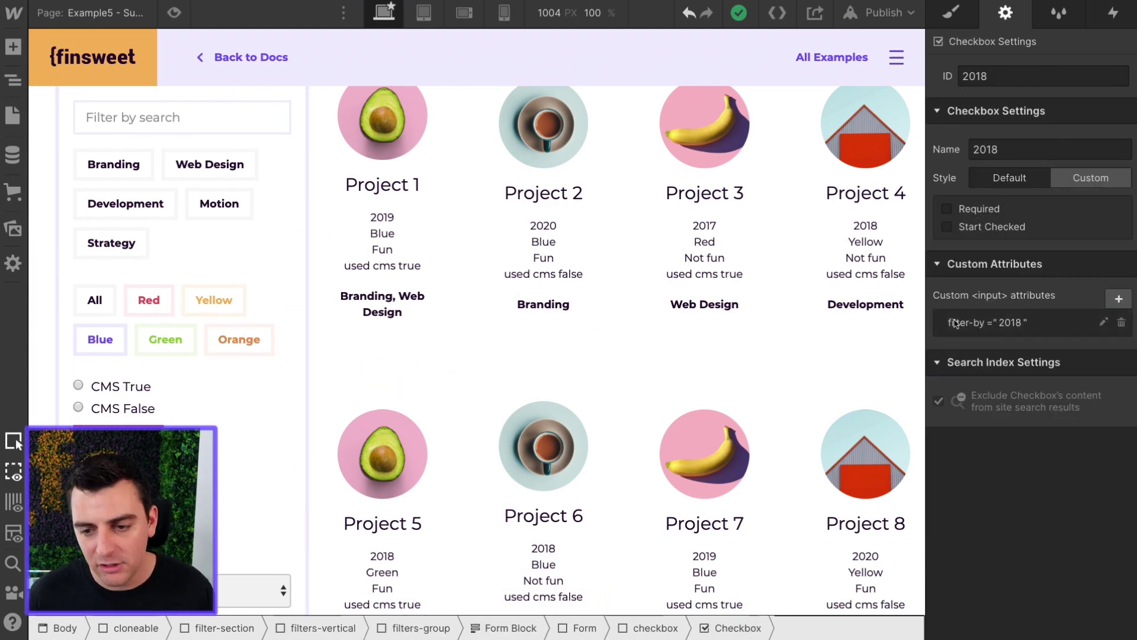
pyautogui.click(248, 478)
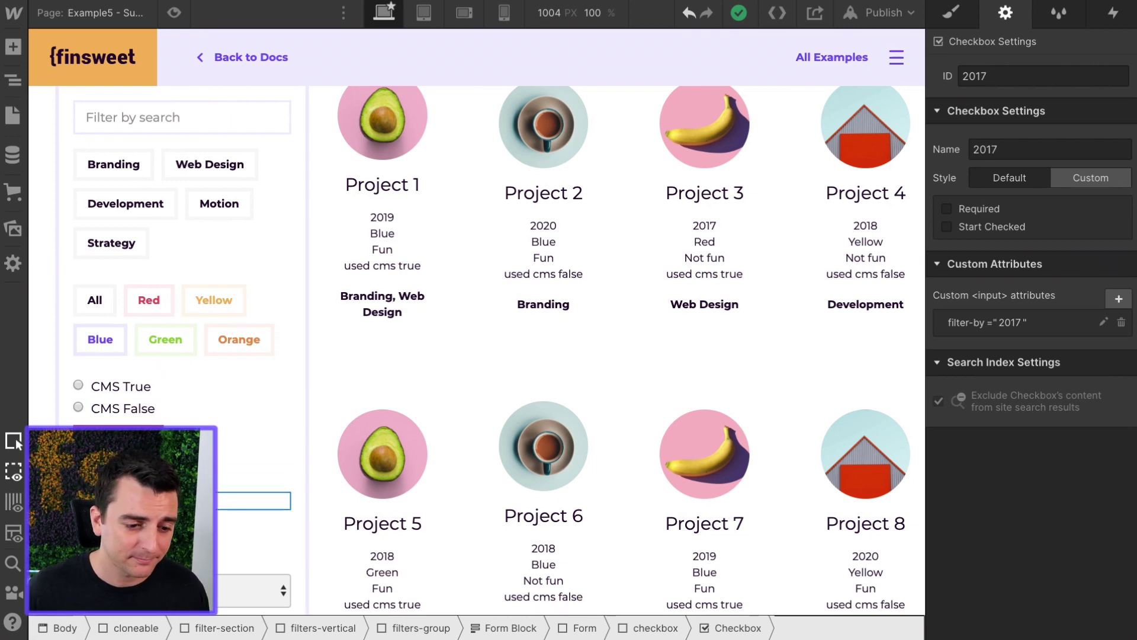
pyautogui.click(255, 590)
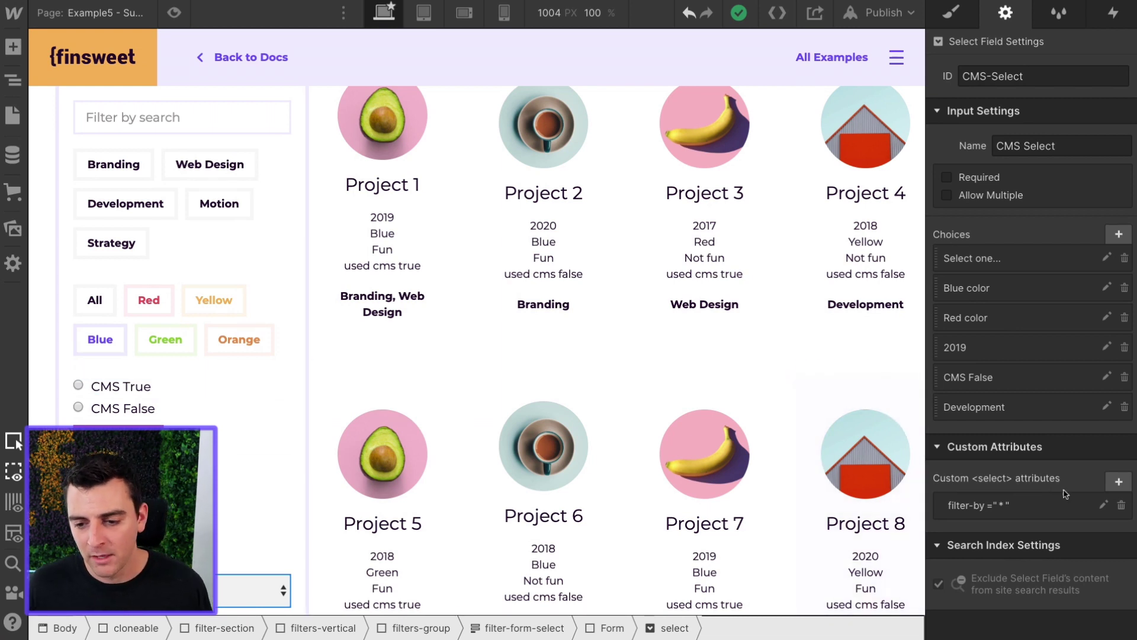
# In the Navigator, select the form holding the dropdown, then its select element.
pyautogui.click(9, 79)
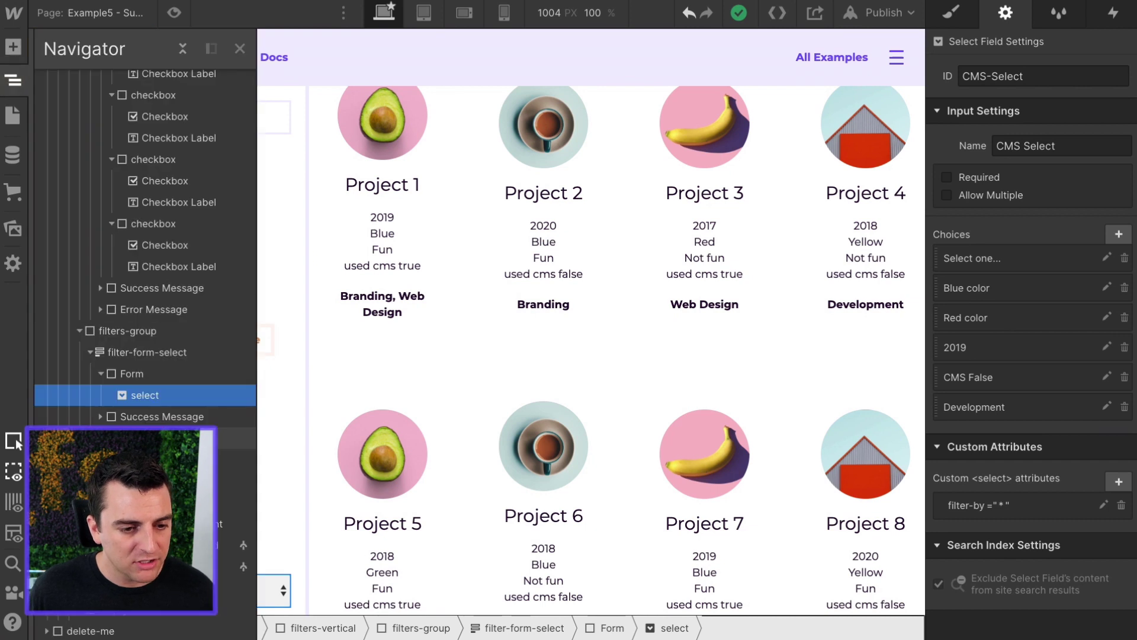
pyautogui.click(133, 374)
pyautogui.click(137, 395)
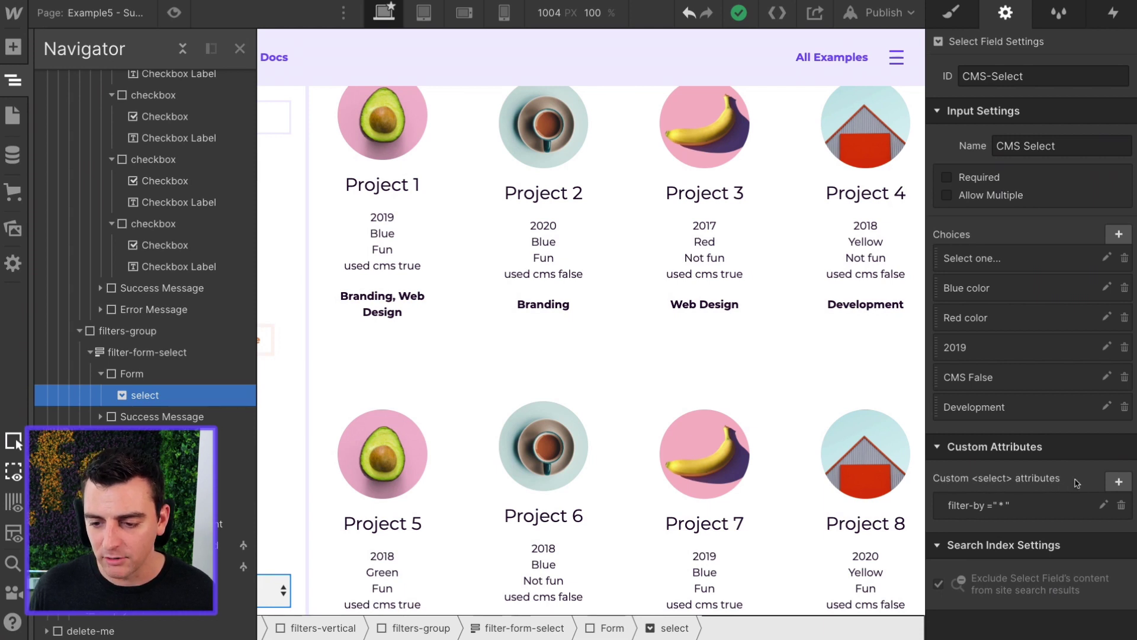
# Reopen the filter-by custom attribute and save it with value *.
pyautogui.click(1008, 510)
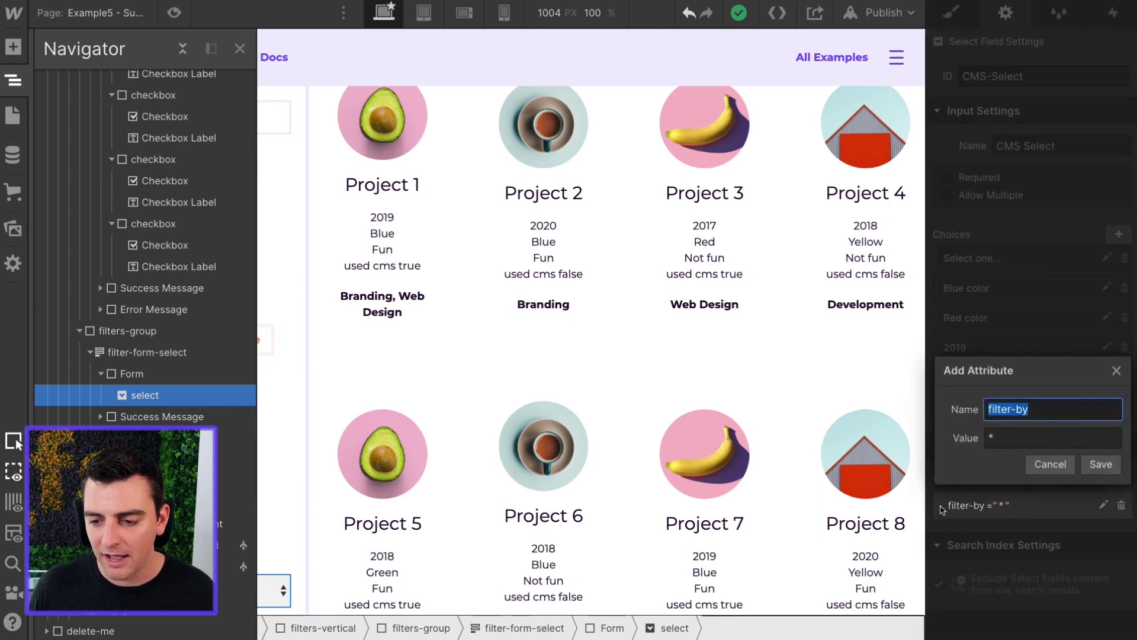
pyautogui.click(1047, 464)
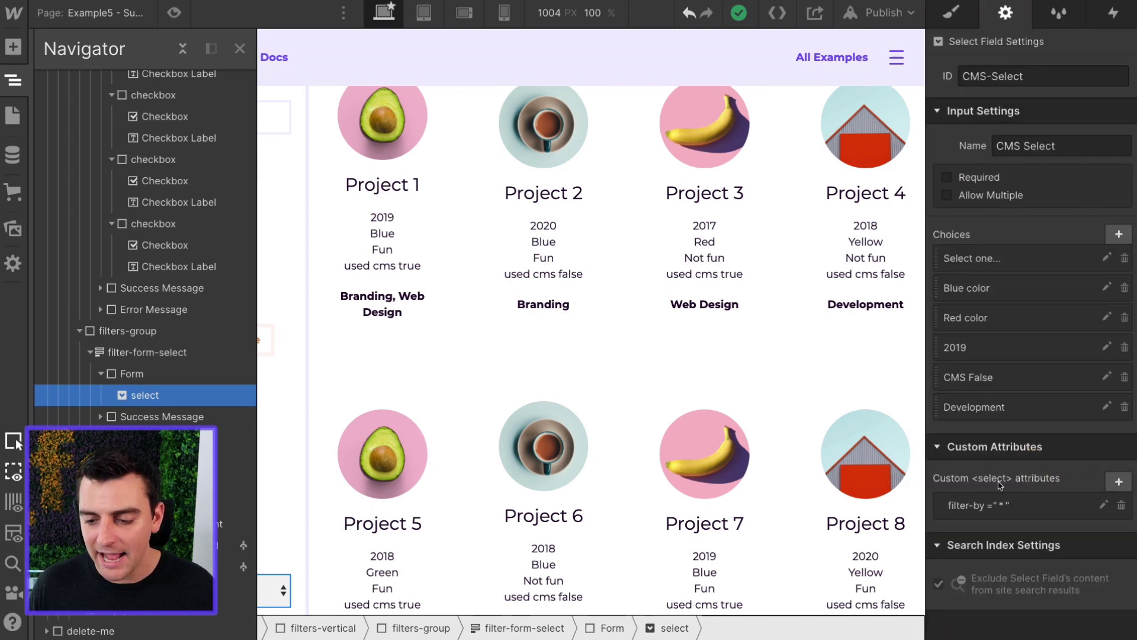
pyautogui.click(980, 510)
pyautogui.click(1015, 432)
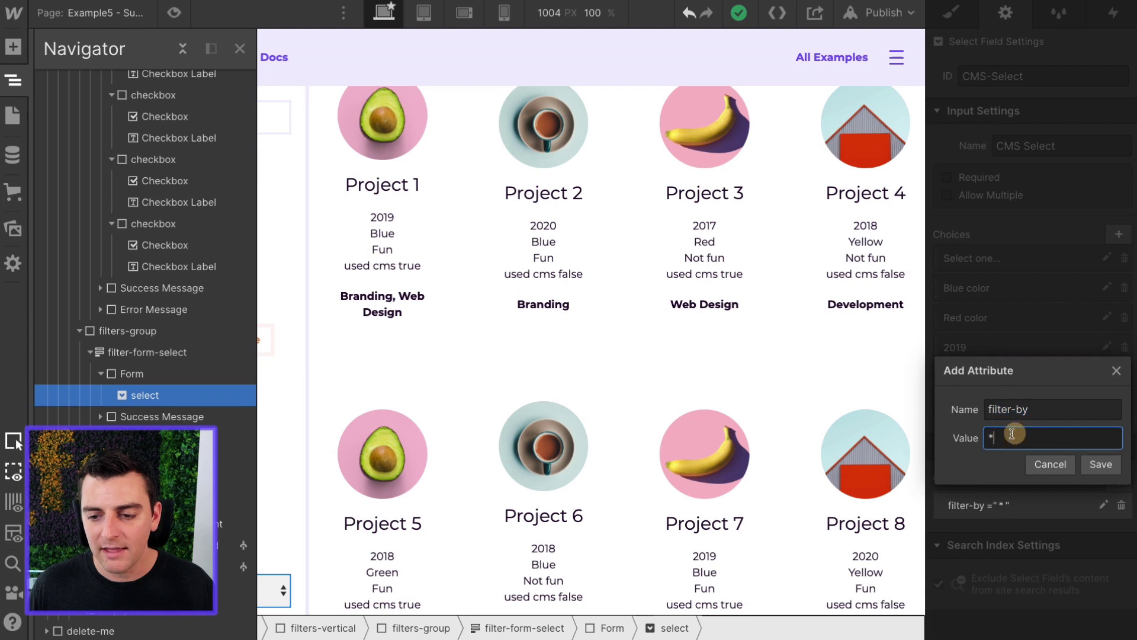
pyautogui.click(1096, 464)
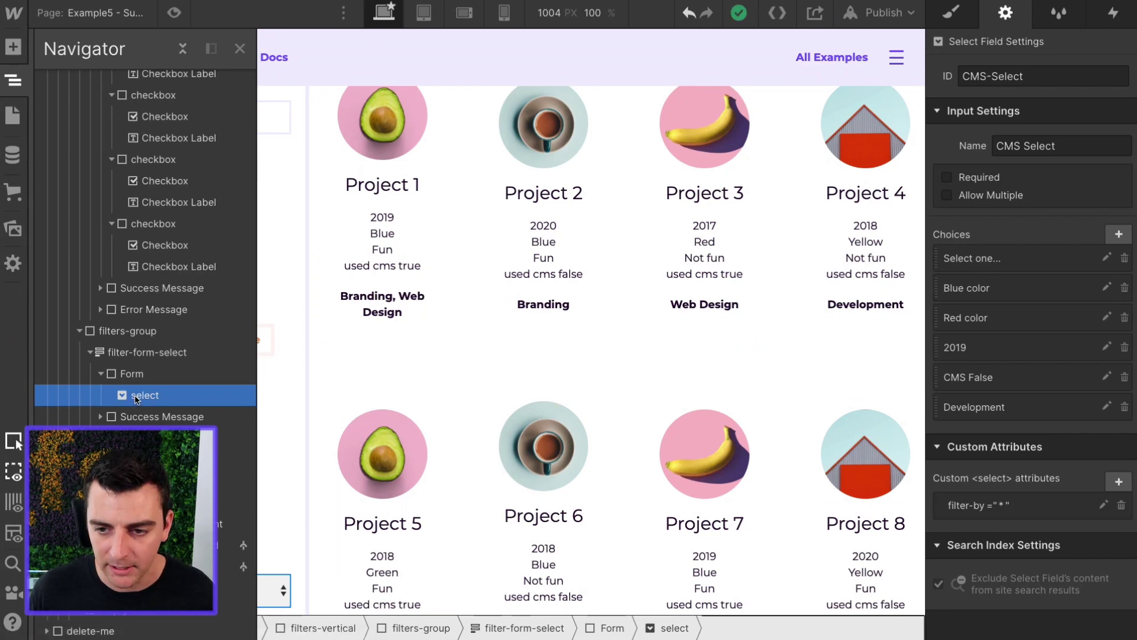
# Re-save the Blue and Red color choices, keeping their values Blue and Red.
pyautogui.click(1005, 289)
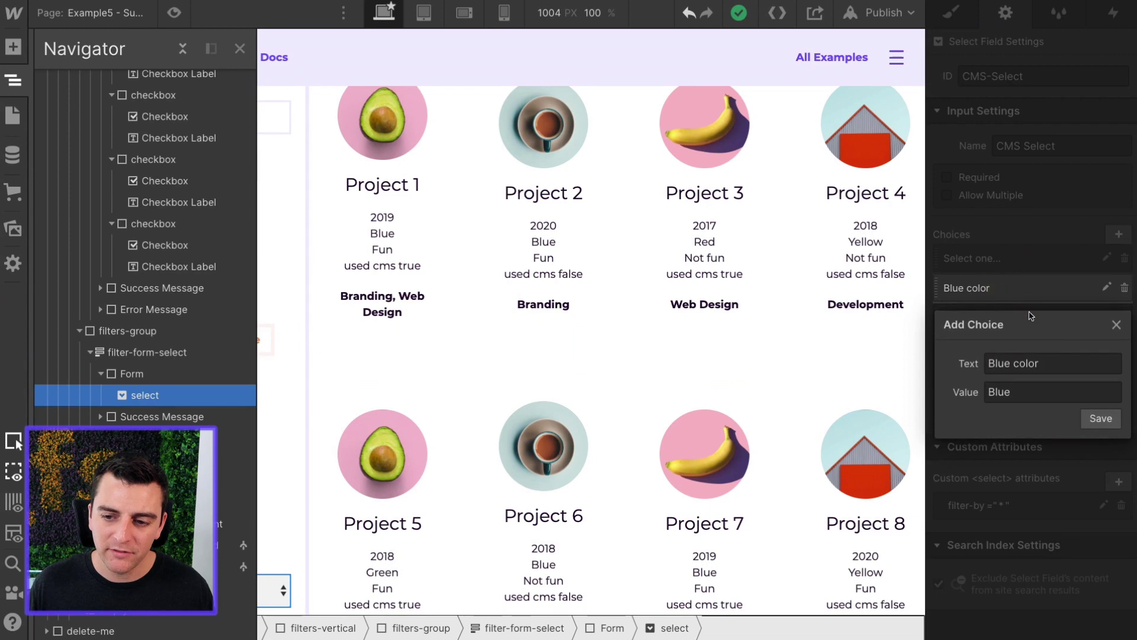
pyautogui.click(1075, 364)
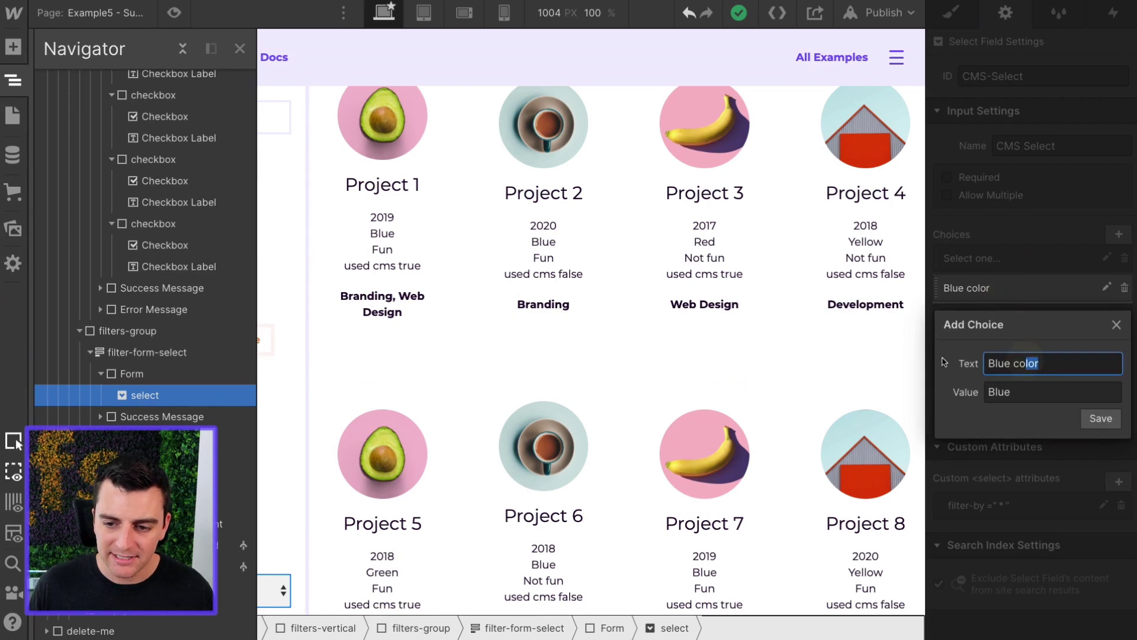
pyautogui.click(1058, 395)
pyautogui.click(1100, 418)
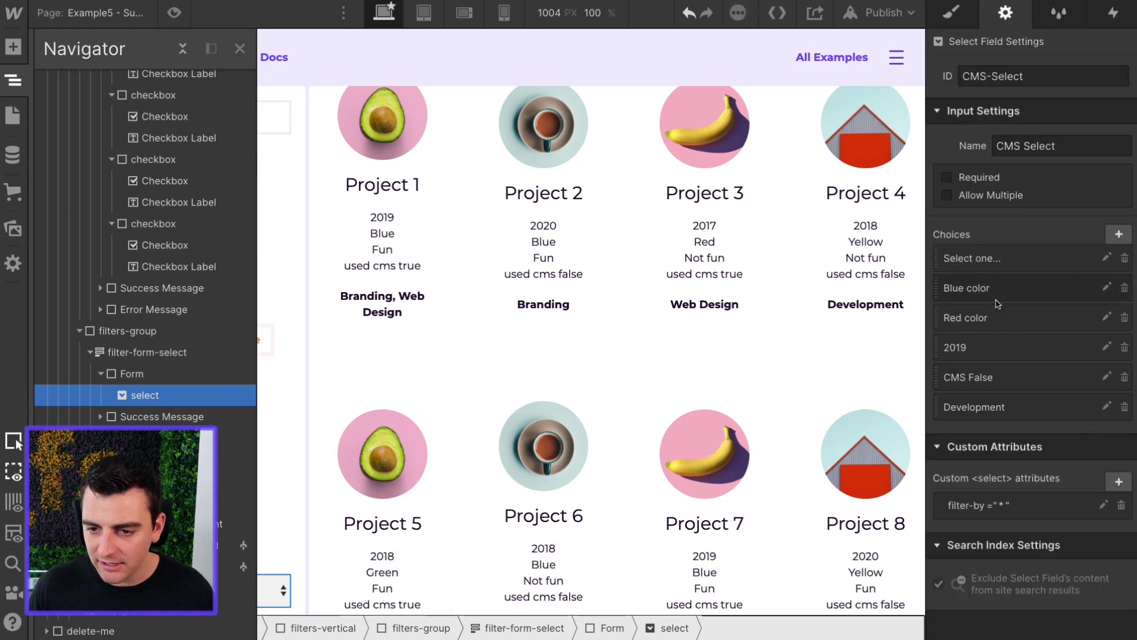
pyautogui.click(998, 316)
pyautogui.click(1092, 393)
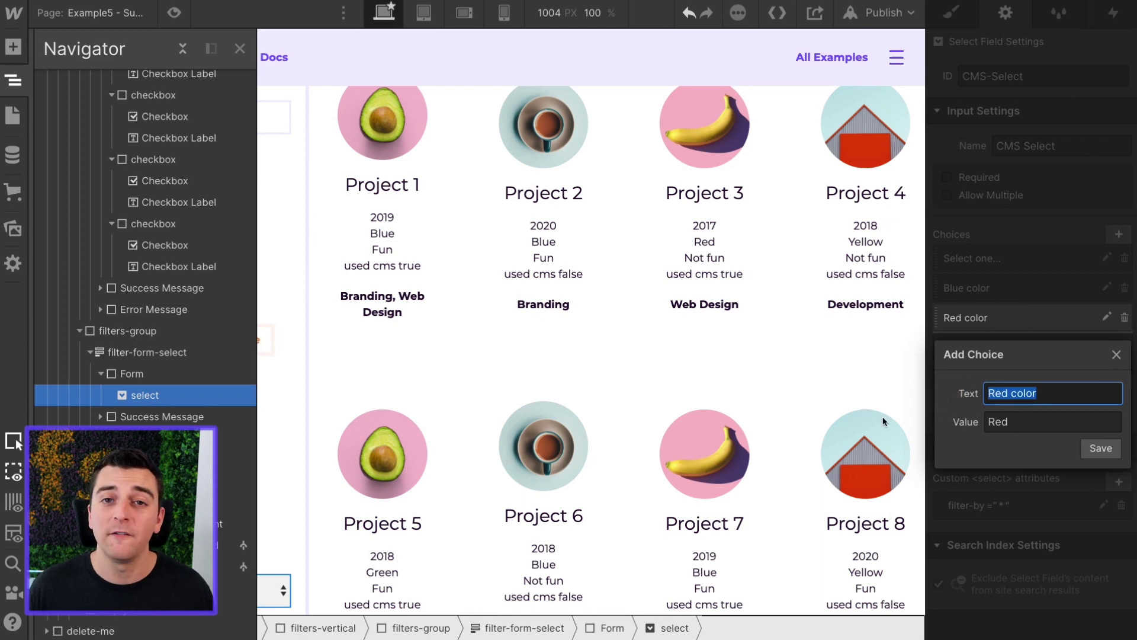
pyautogui.click(1020, 421)
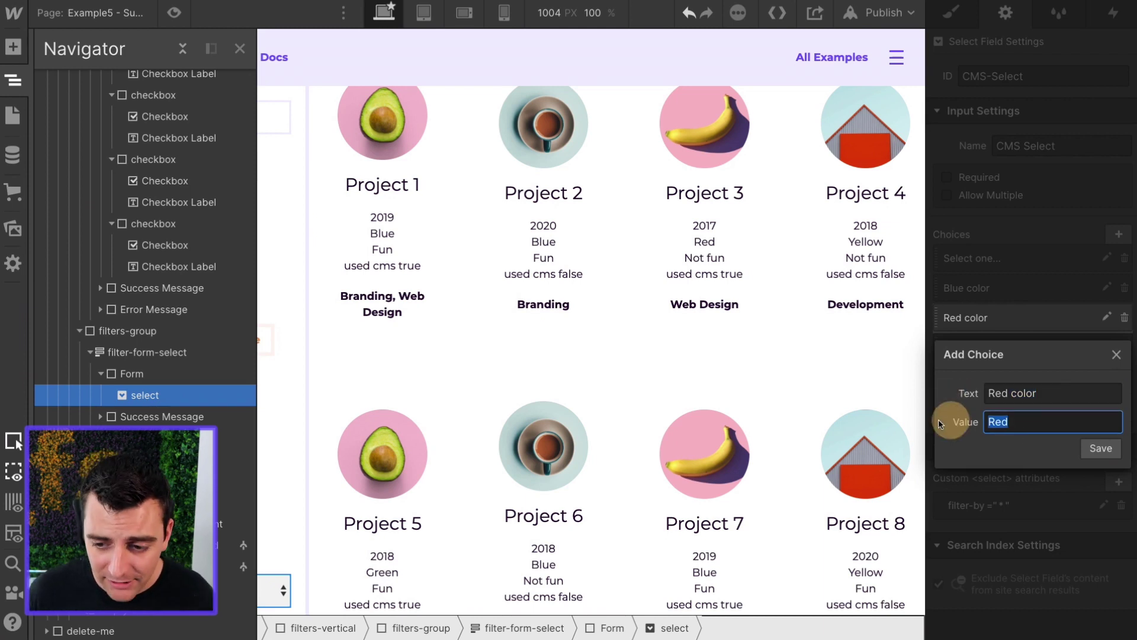
pyautogui.click(1100, 449)
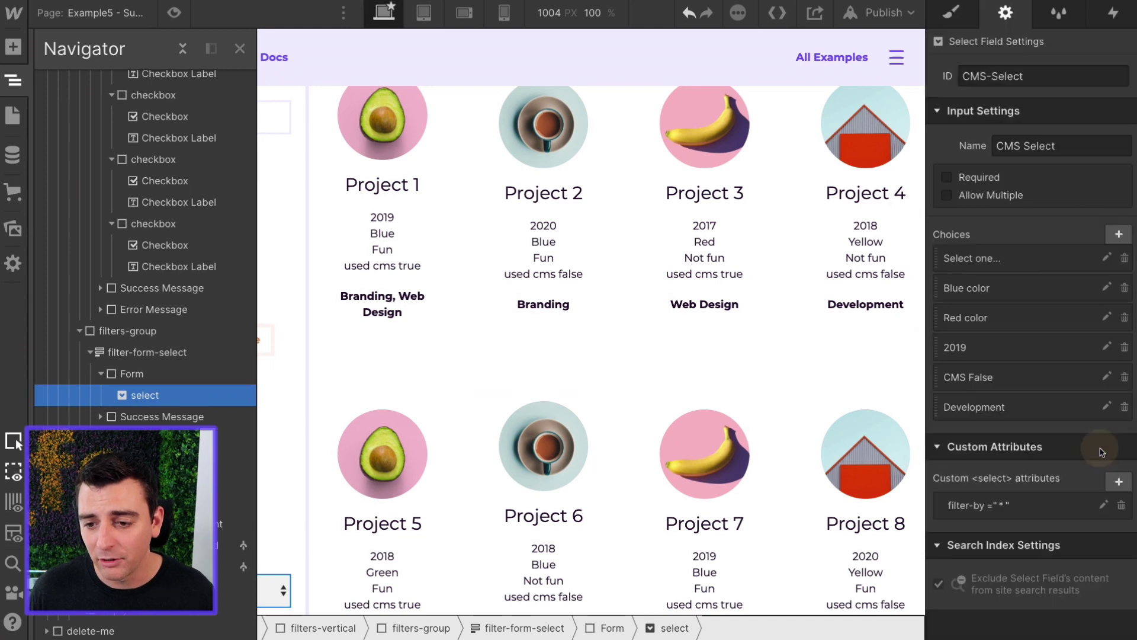
# Re-save the 2019 and CMS False choices, leave Development unchanged, and select the Project 1 card.
pyautogui.click(1006, 356)
pyautogui.click(1037, 448)
pyautogui.doubleClick(1036, 448)
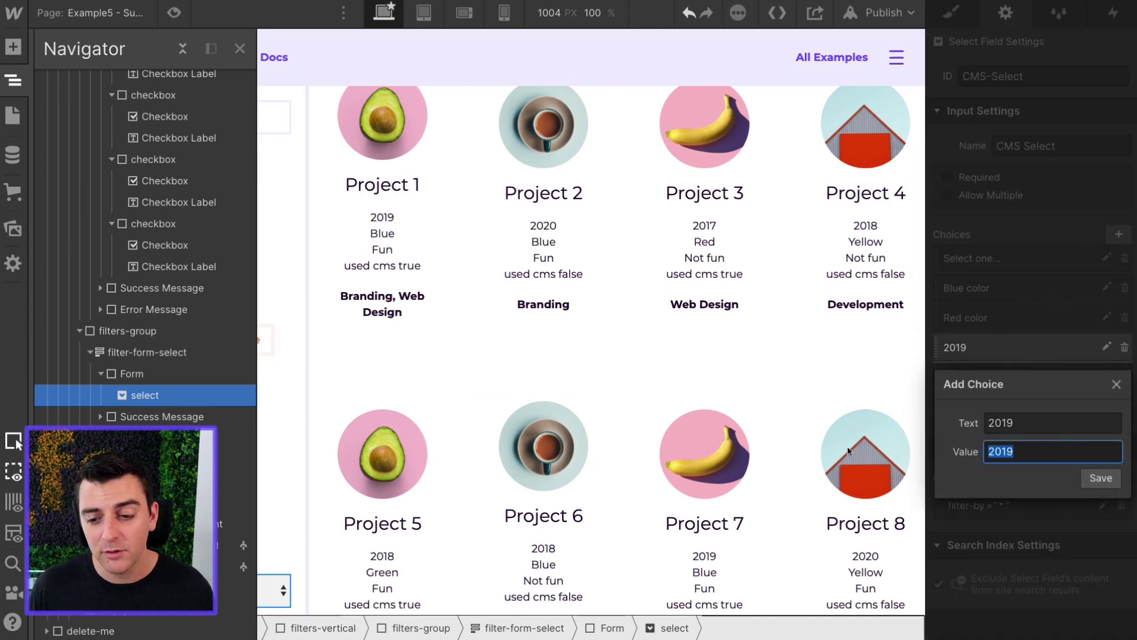
pyautogui.click(1100, 477)
pyautogui.click(1001, 376)
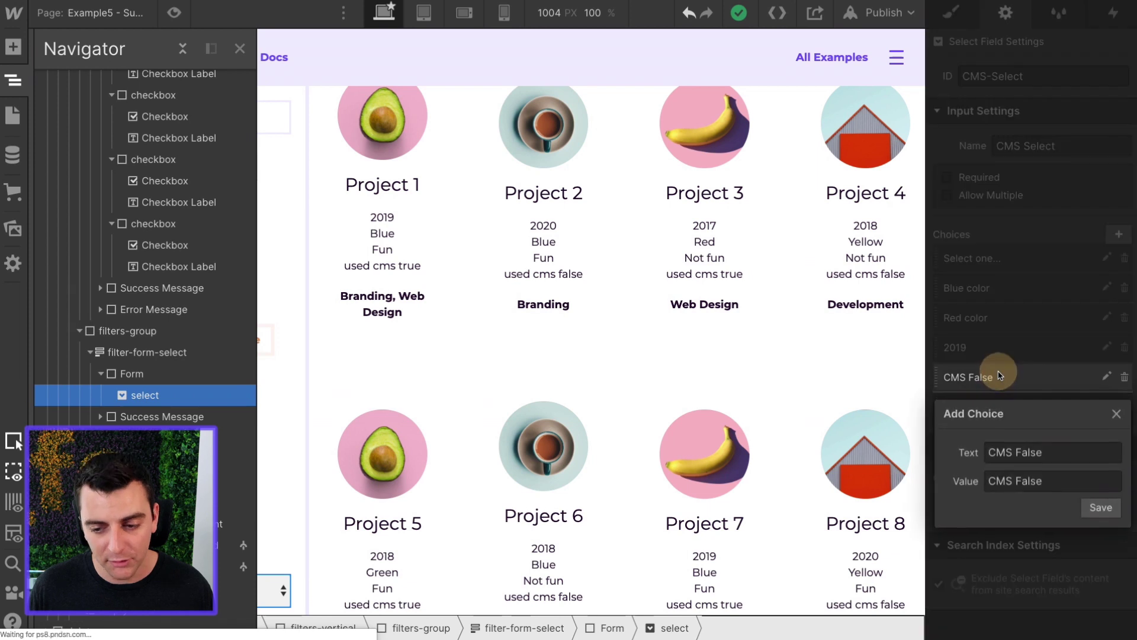
pyautogui.click(1103, 508)
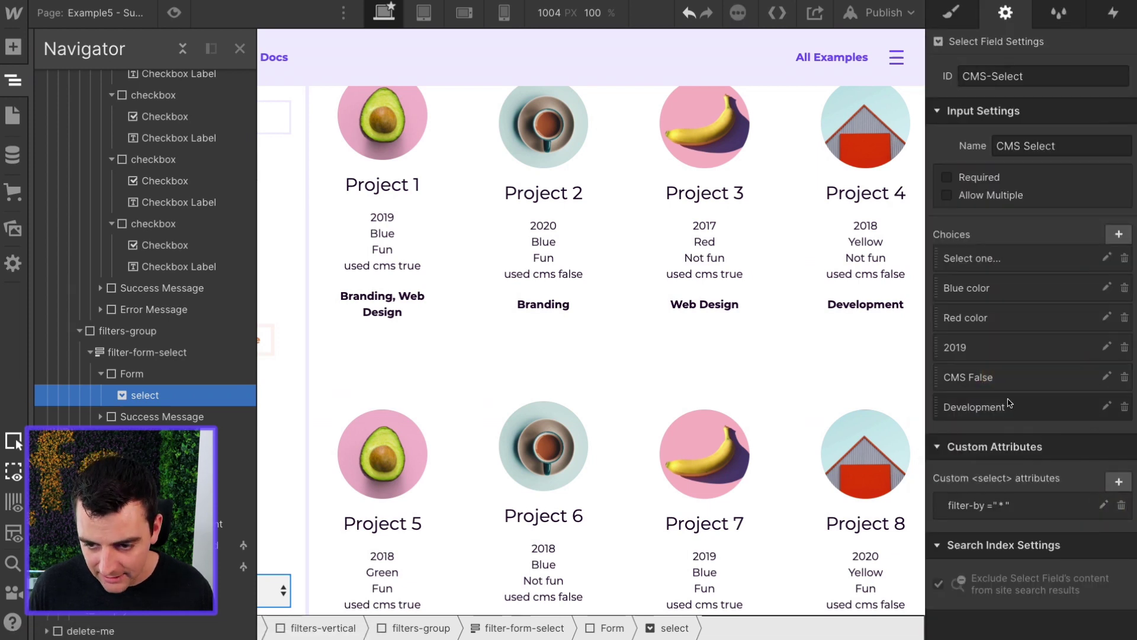
pyautogui.click(1009, 406)
pyautogui.click(1117, 447)
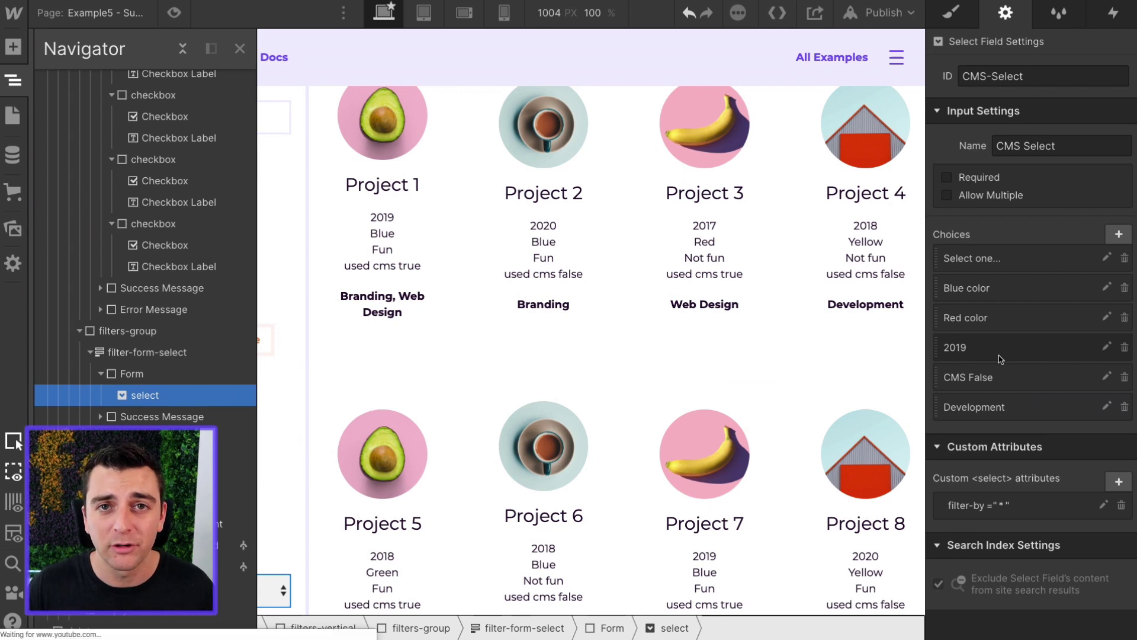
pyautogui.click(430, 323)
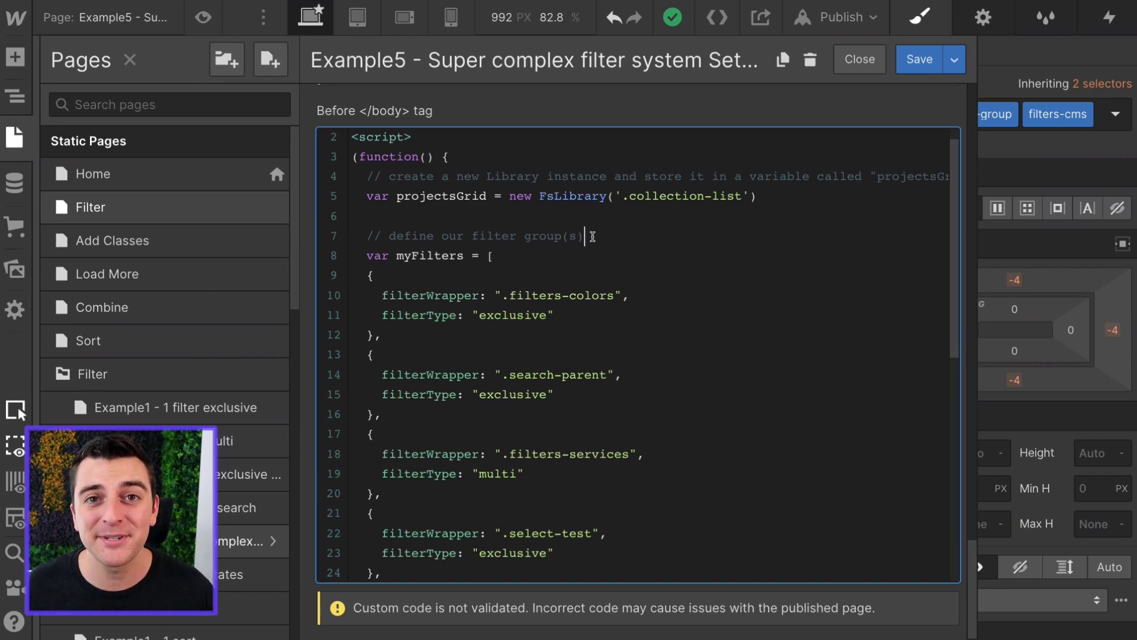
# In the Before </body> code, highlight the external script source line, then lines 2 to 14.
pyautogui.scroll(-1, 538, 287)
pyautogui.scroll(-5, 538, 287)
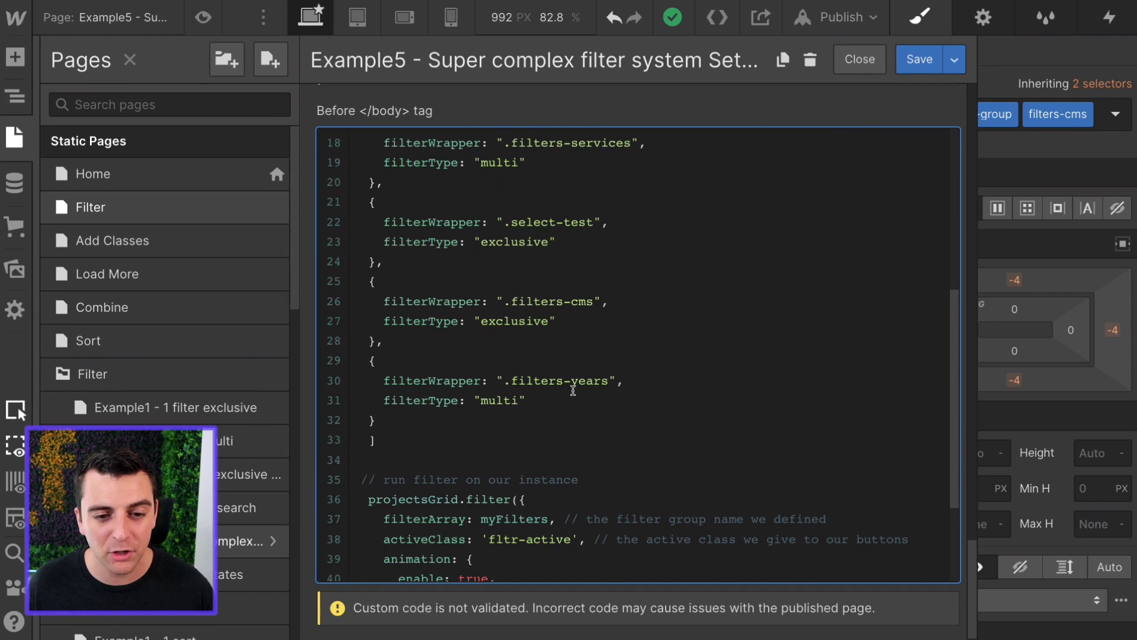
pyautogui.scroll(6, 573, 390)
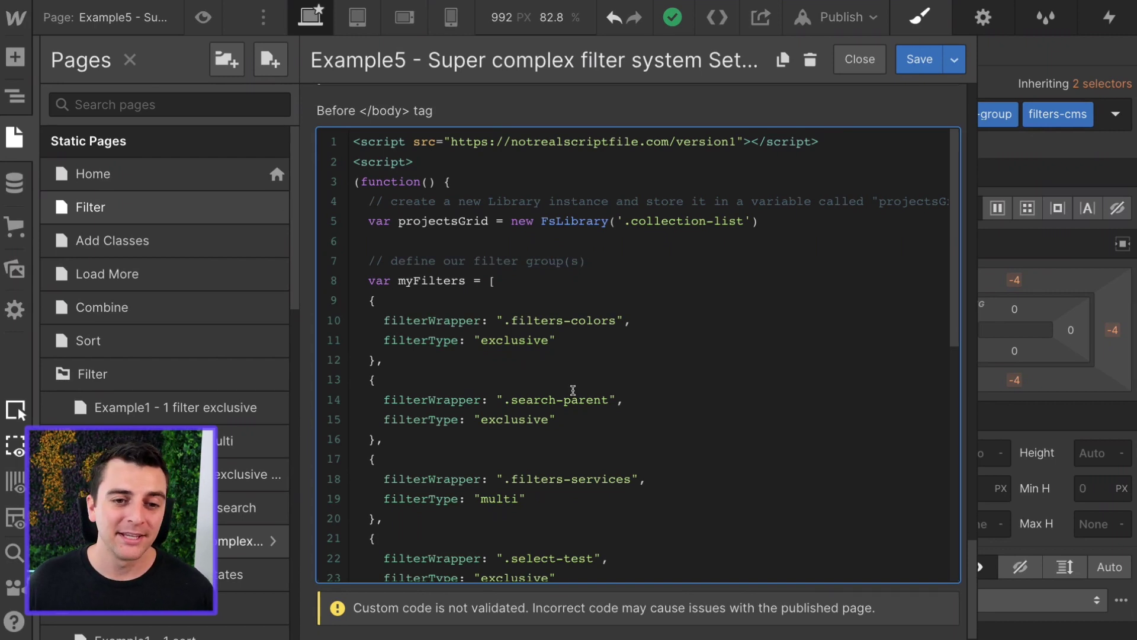
pyautogui.click(598, 264)
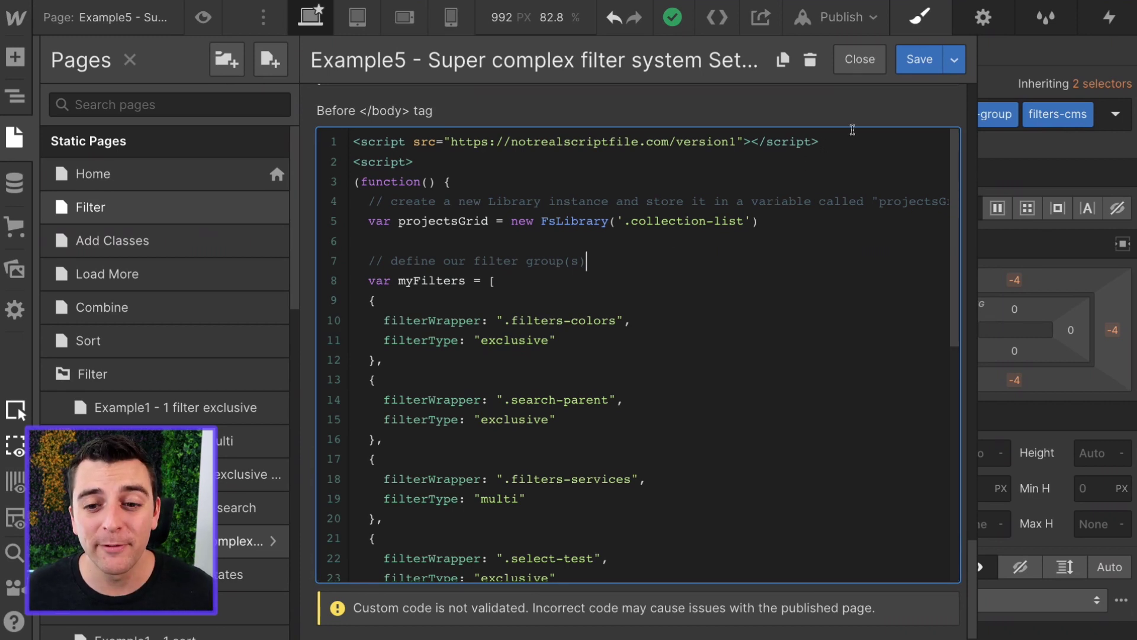
pyautogui.moveTo(855, 141); pyautogui.dragTo(297, 147)
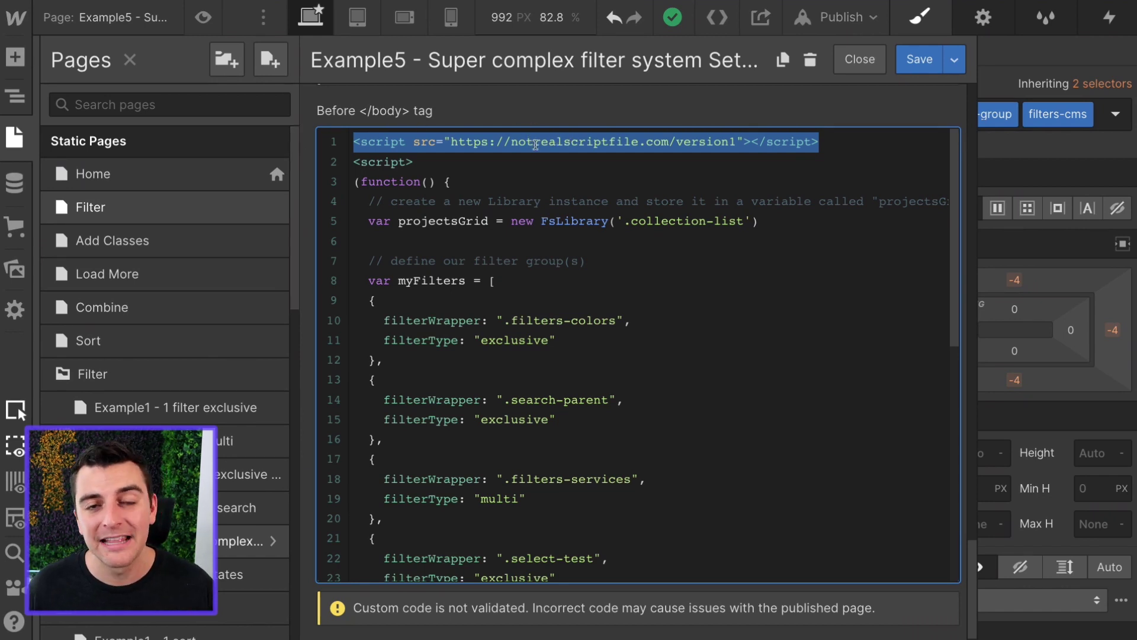
pyautogui.click(464, 168)
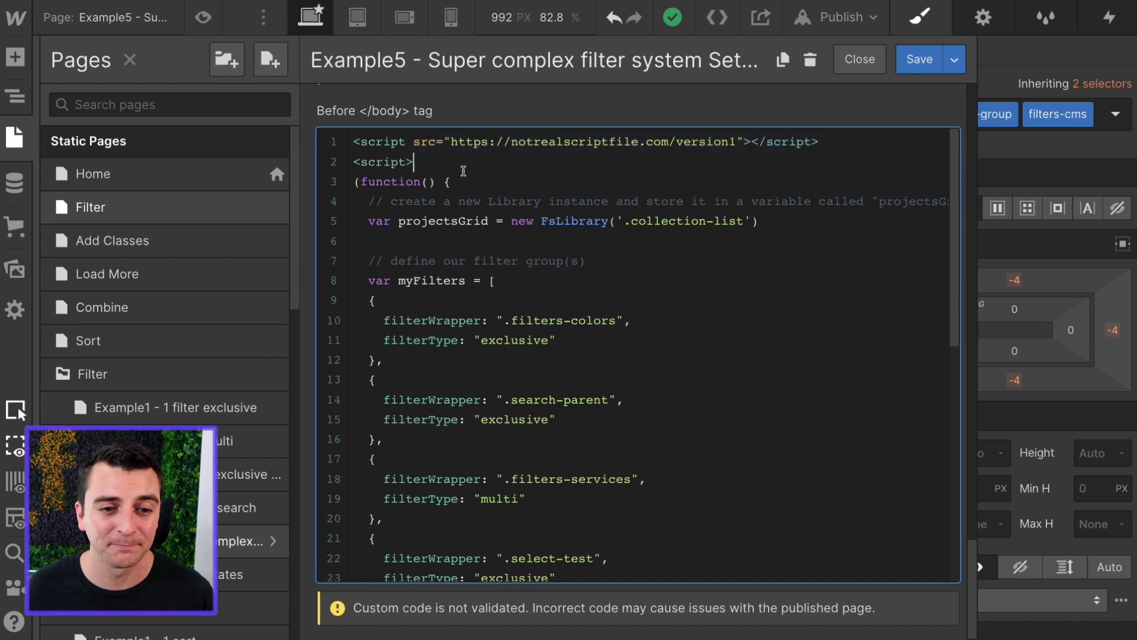
pyautogui.moveTo(353, 162); pyautogui.dragTo(508, 393)
pyautogui.click(509, 393)
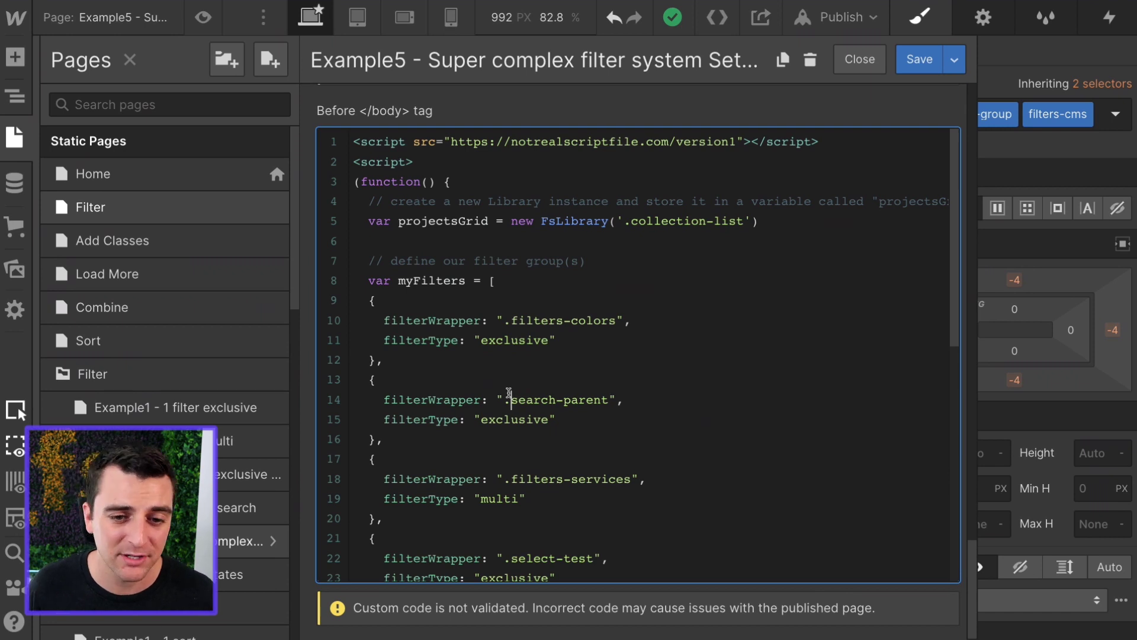
# Highlight the function wrapper, new FsLibrary, the '.collection-list' selector, and the whole FsLibrary call.
pyautogui.moveTo(353, 182); pyautogui.dragTo(560, 183)
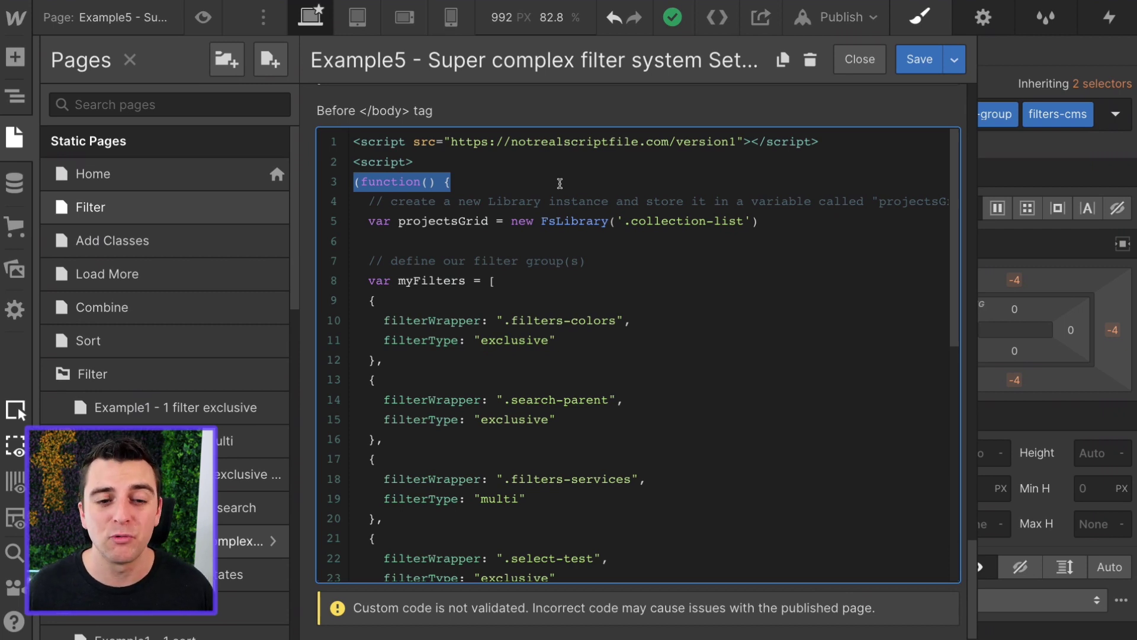
pyautogui.click(560, 183)
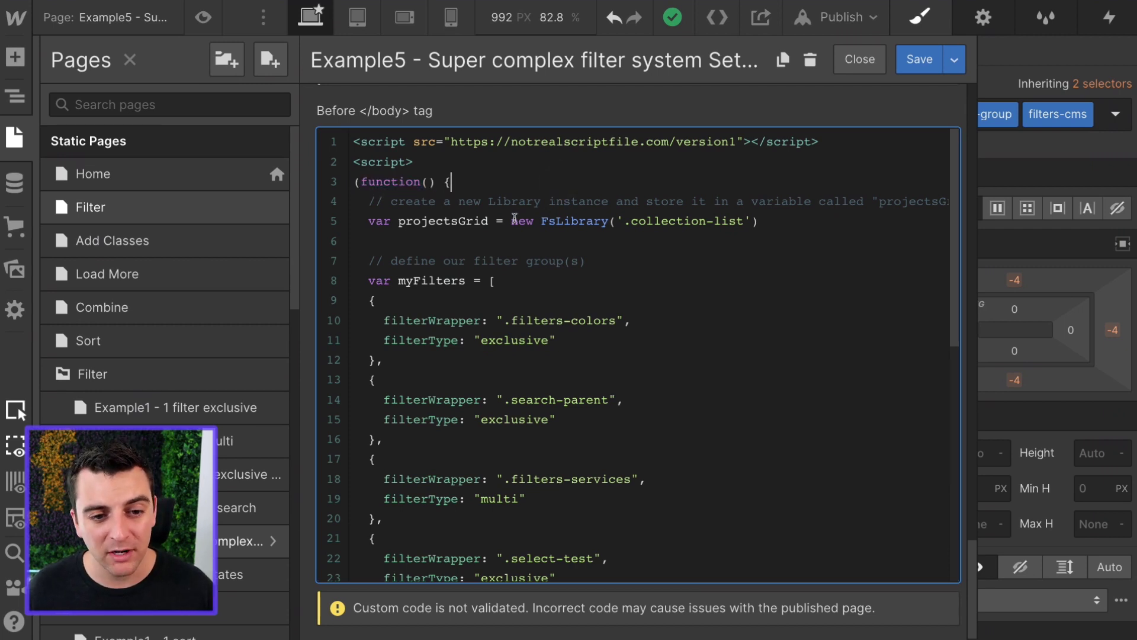
pyautogui.moveTo(512, 220); pyautogui.dragTo(609, 220)
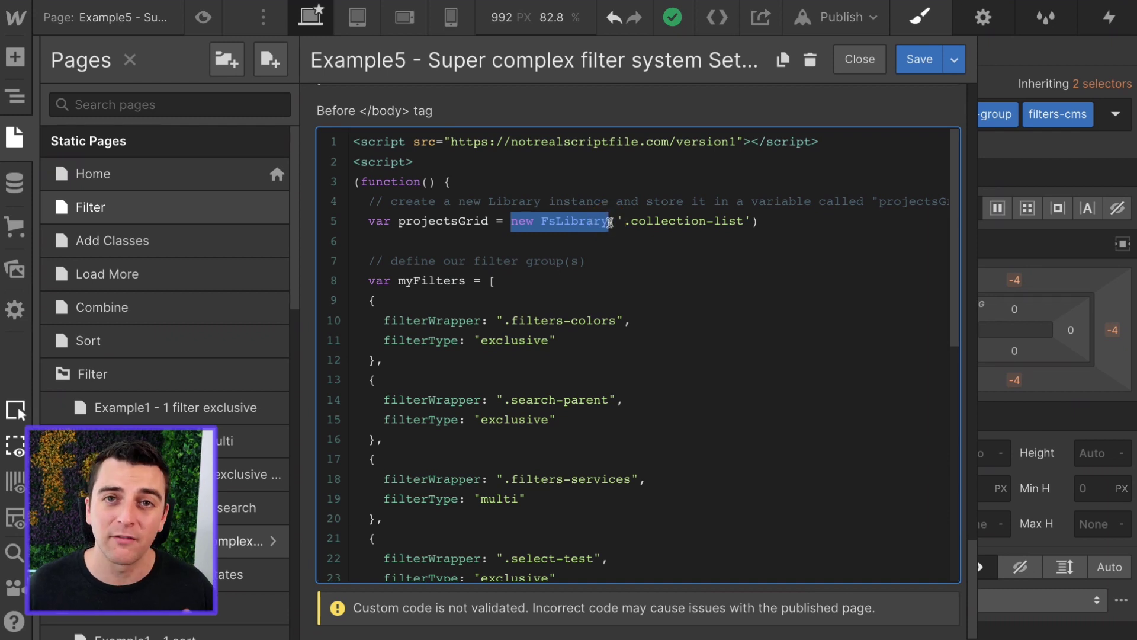
pyautogui.click(624, 224)
pyautogui.moveTo(625, 223); pyautogui.dragTo(748, 221)
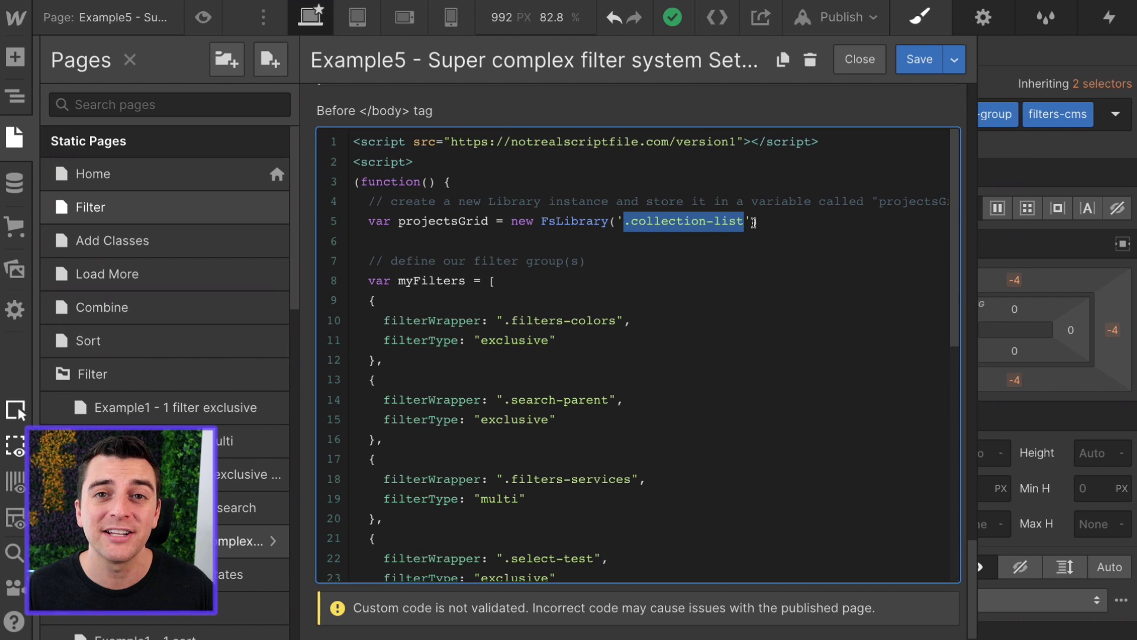
pyautogui.moveTo(755, 222); pyautogui.dragTo(398, 221)
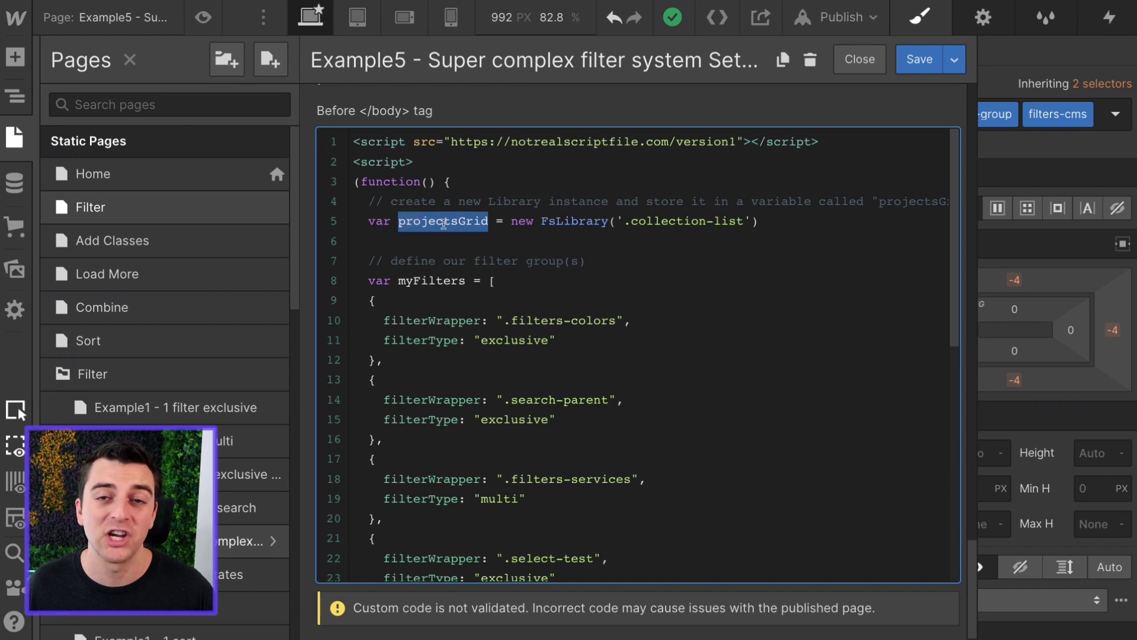
pyautogui.scroll(-6, 477, 221)
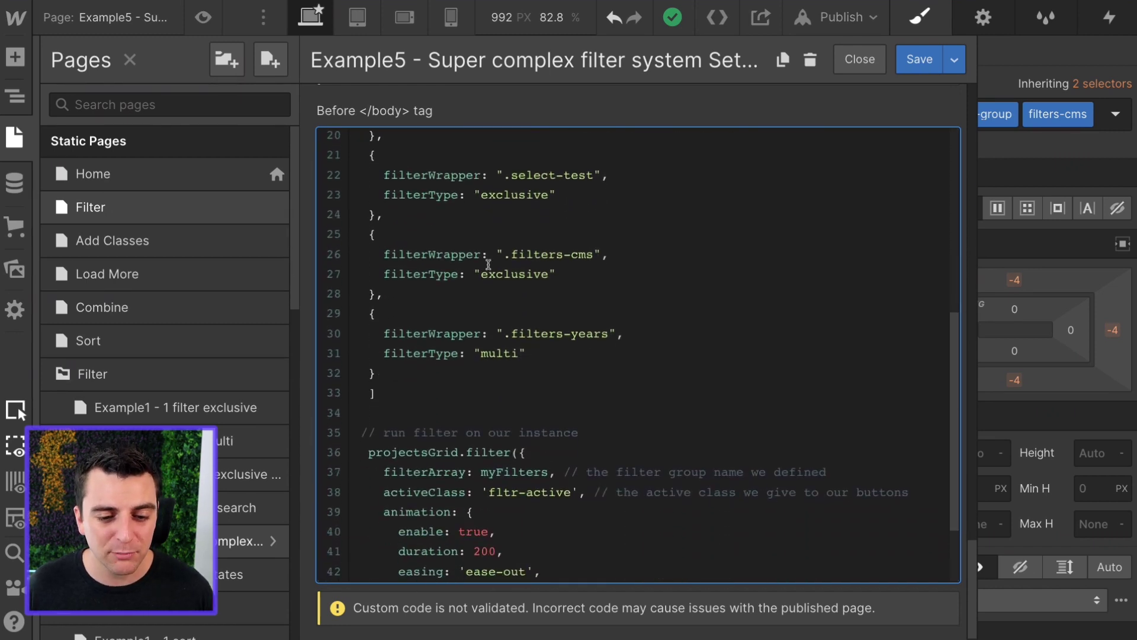
pyautogui.moveTo(459, 453); pyautogui.dragTo(368, 454)
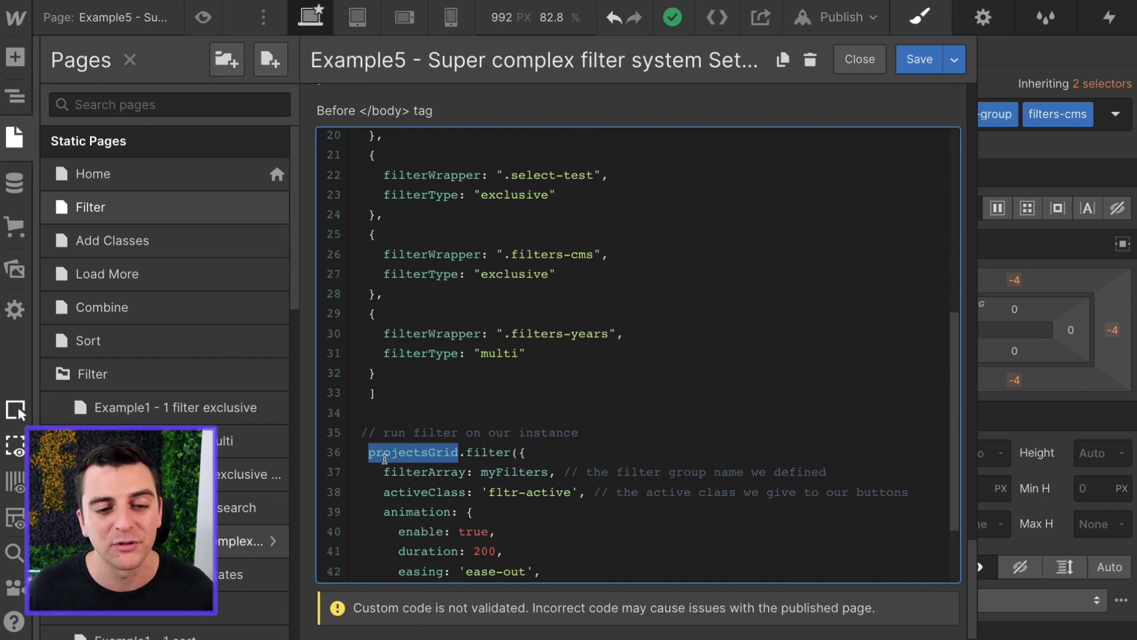
pyautogui.scroll(6, 384, 459)
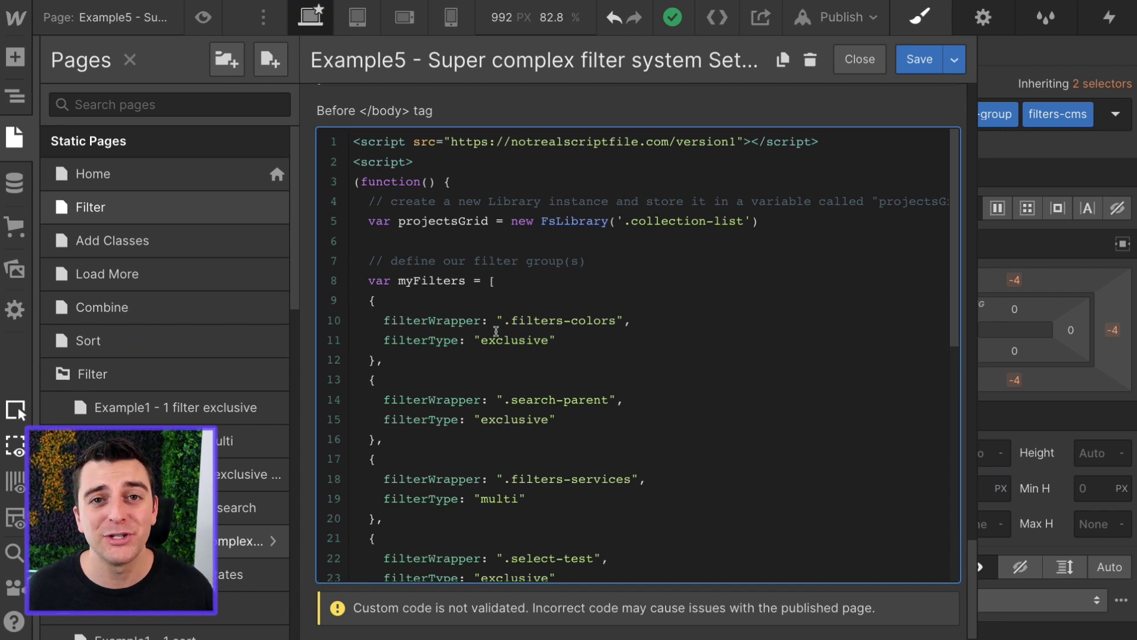
pyautogui.moveTo(617, 321); pyautogui.dragTo(503, 321)
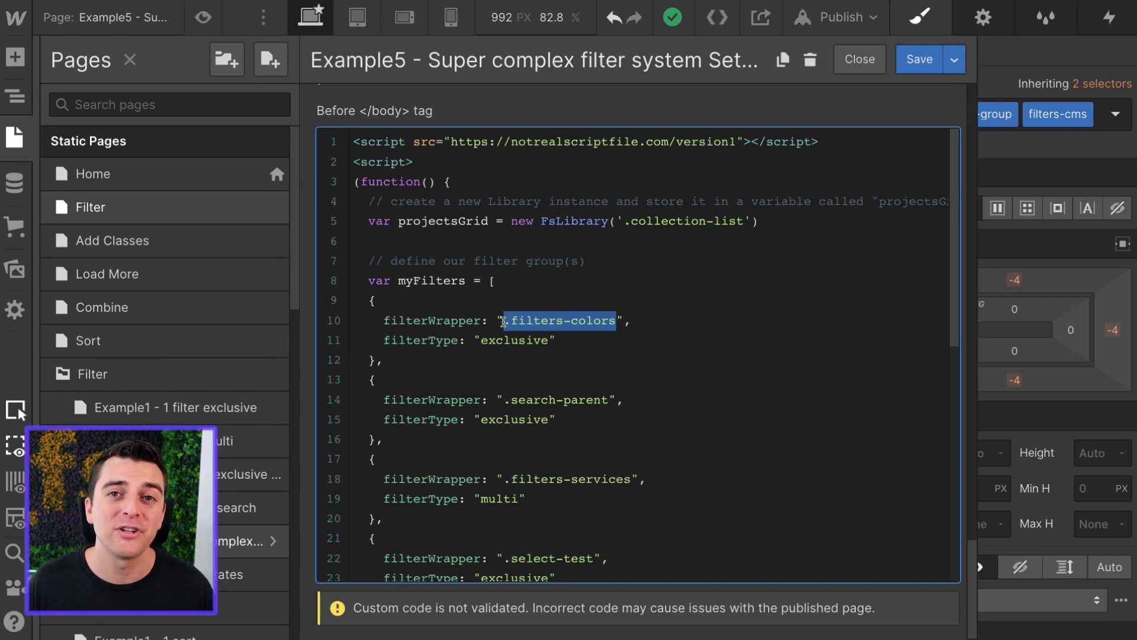
pyautogui.scroll(-2, 503, 321)
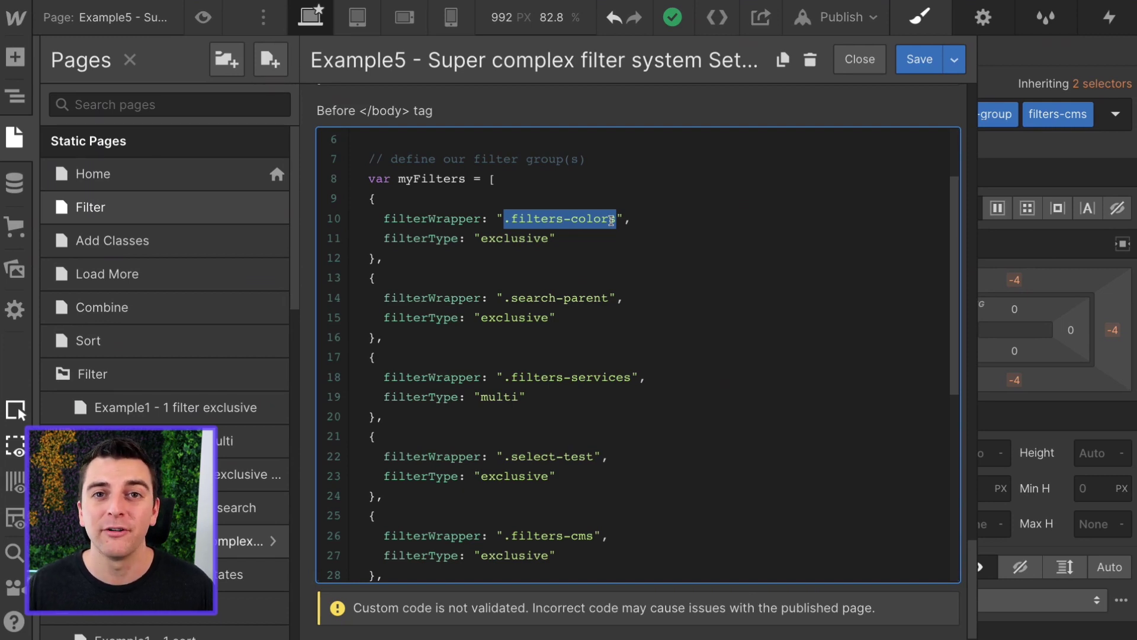
pyautogui.moveTo(608, 298); pyautogui.dragTo(506, 298)
pyautogui.moveTo(633, 378); pyautogui.dragTo(506, 377)
pyautogui.scroll(-2, 521, 367)
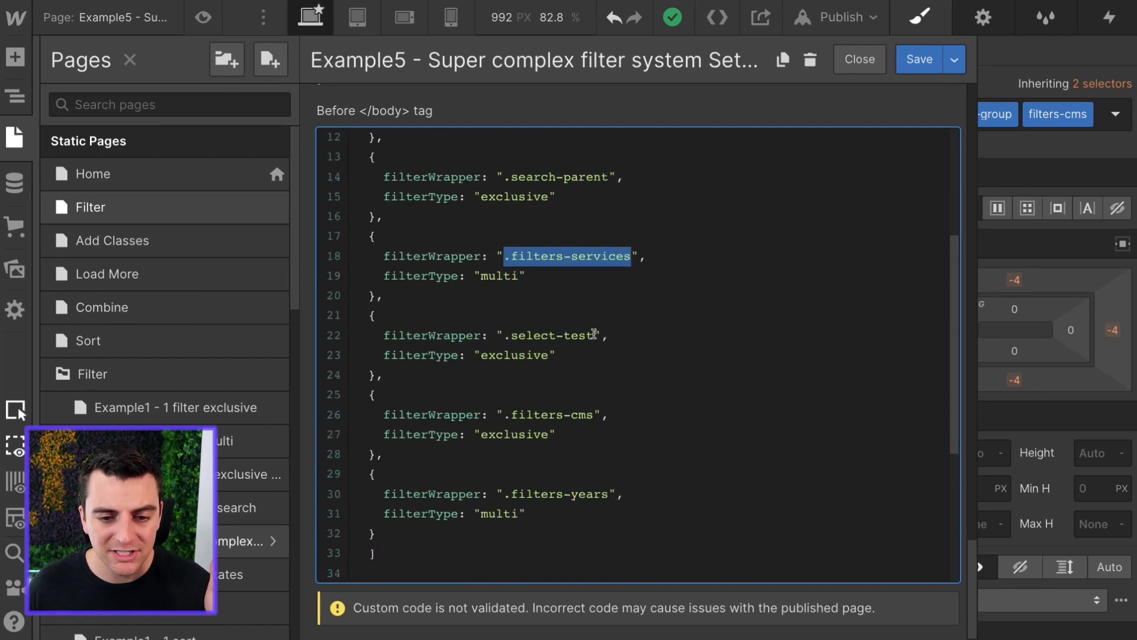
pyautogui.moveTo(594, 336); pyautogui.dragTo(505, 335)
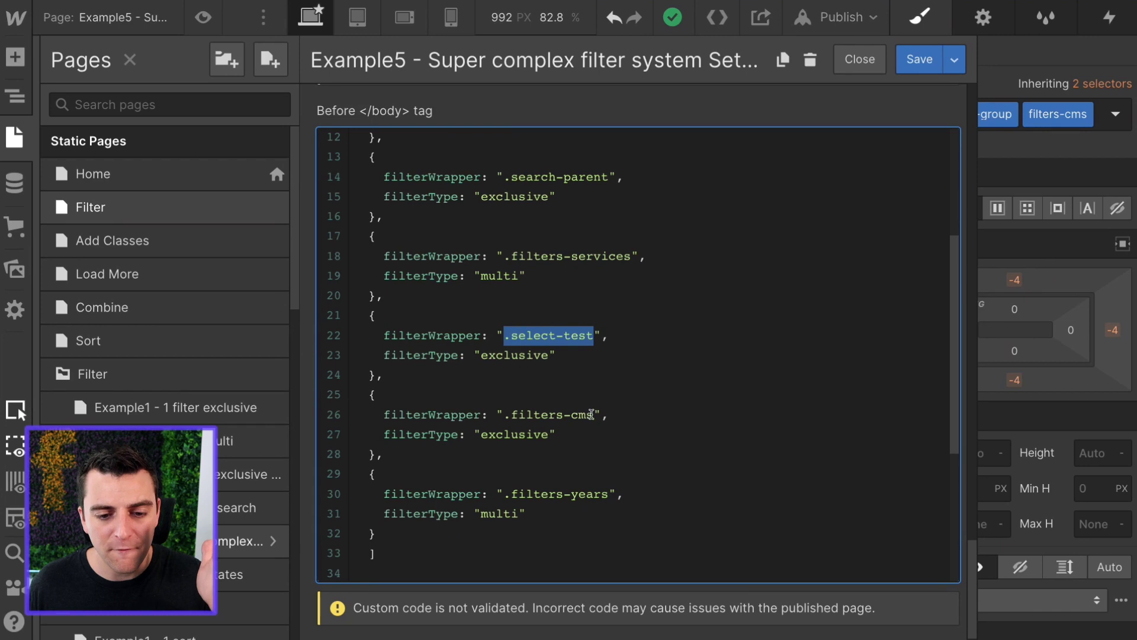
pyautogui.moveTo(594, 414); pyautogui.dragTo(504, 415)
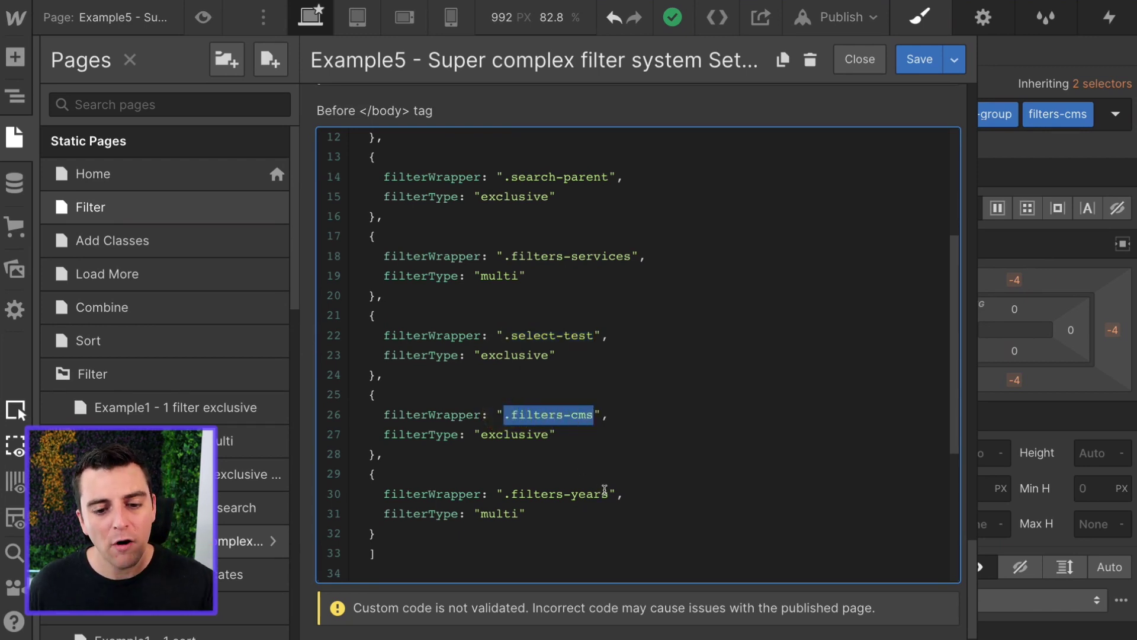
pyautogui.click(609, 493)
pyautogui.moveTo(609, 494); pyautogui.dragTo(503, 495)
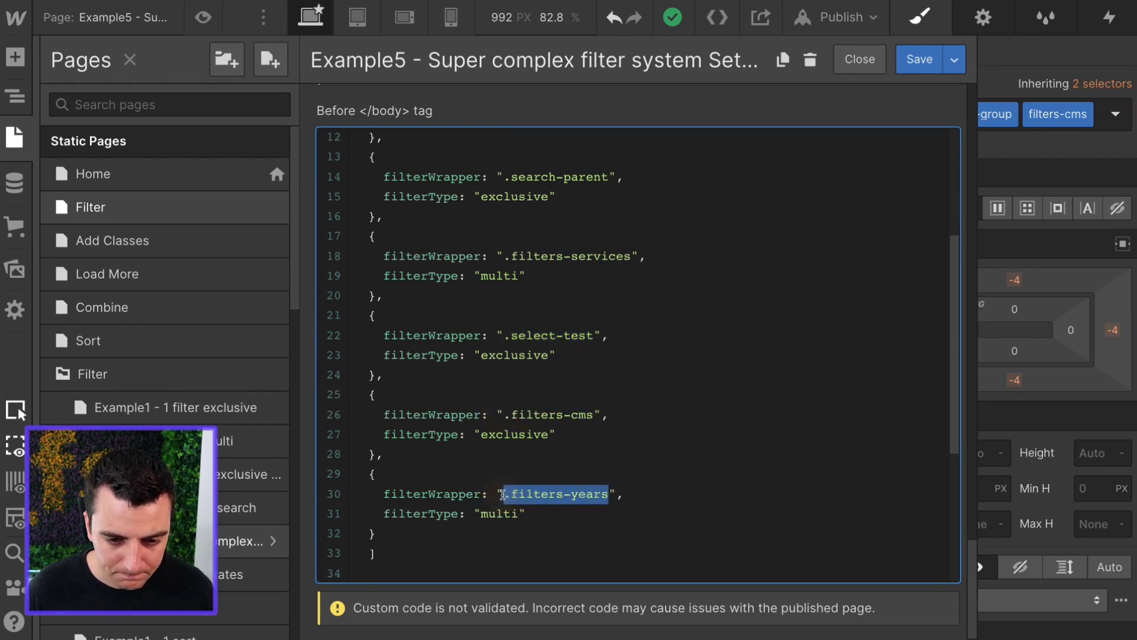
pyautogui.scroll(2, 502, 494)
pyautogui.scroll(3, 502, 494)
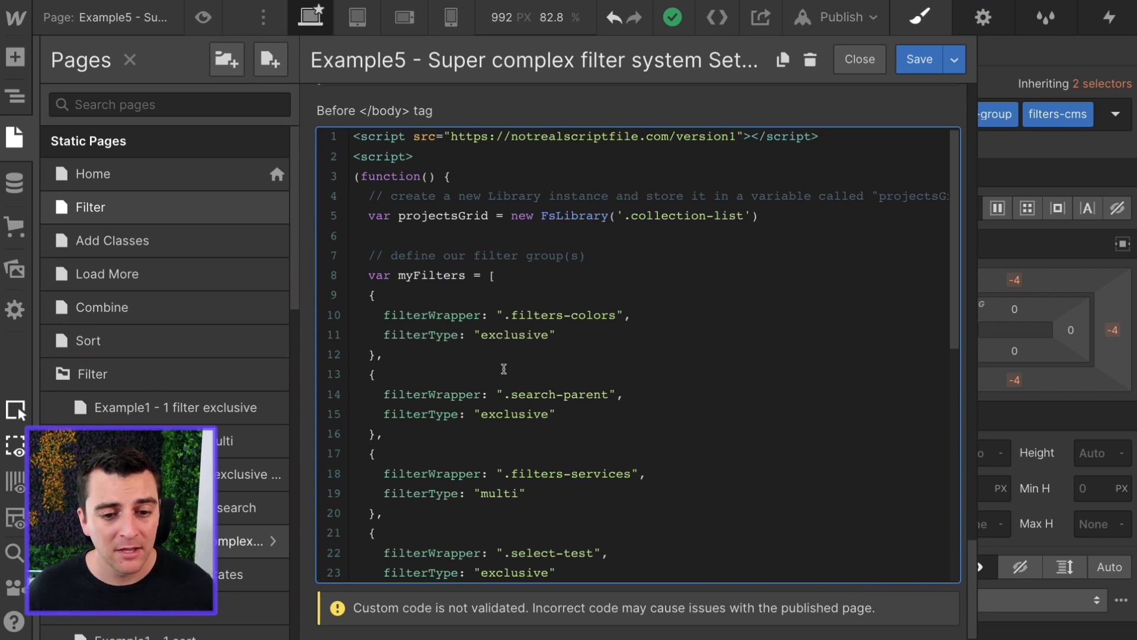
pyautogui.scroll(-1, 504, 369)
pyautogui.moveTo(547, 296); pyautogui.dragTo(480, 299)
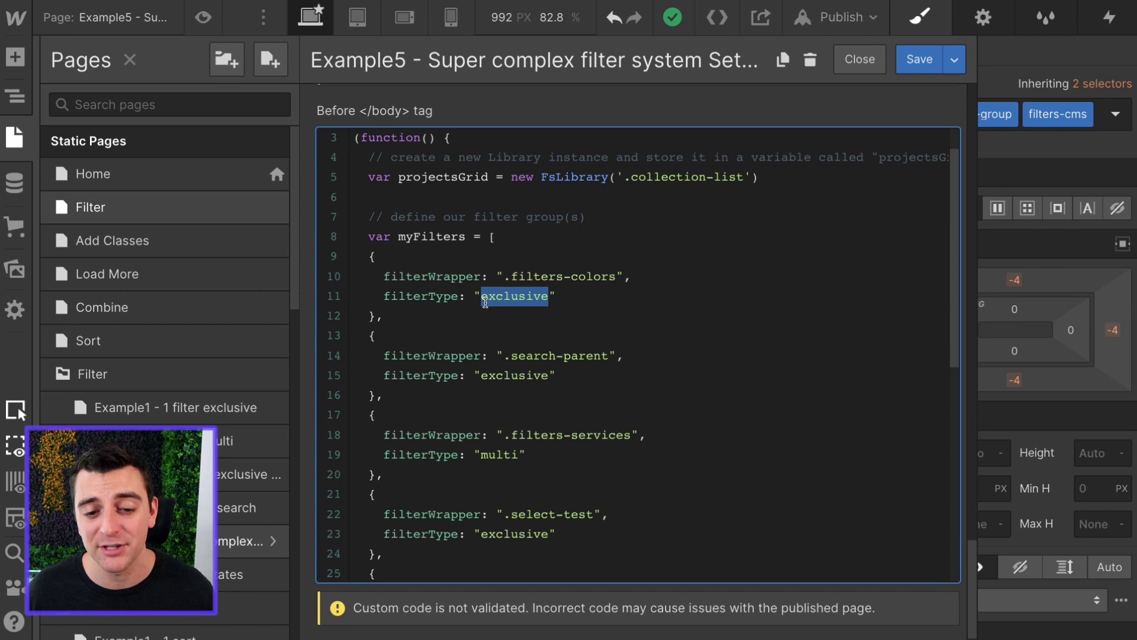
pyautogui.moveTo(549, 376); pyautogui.dragTo(480, 377)
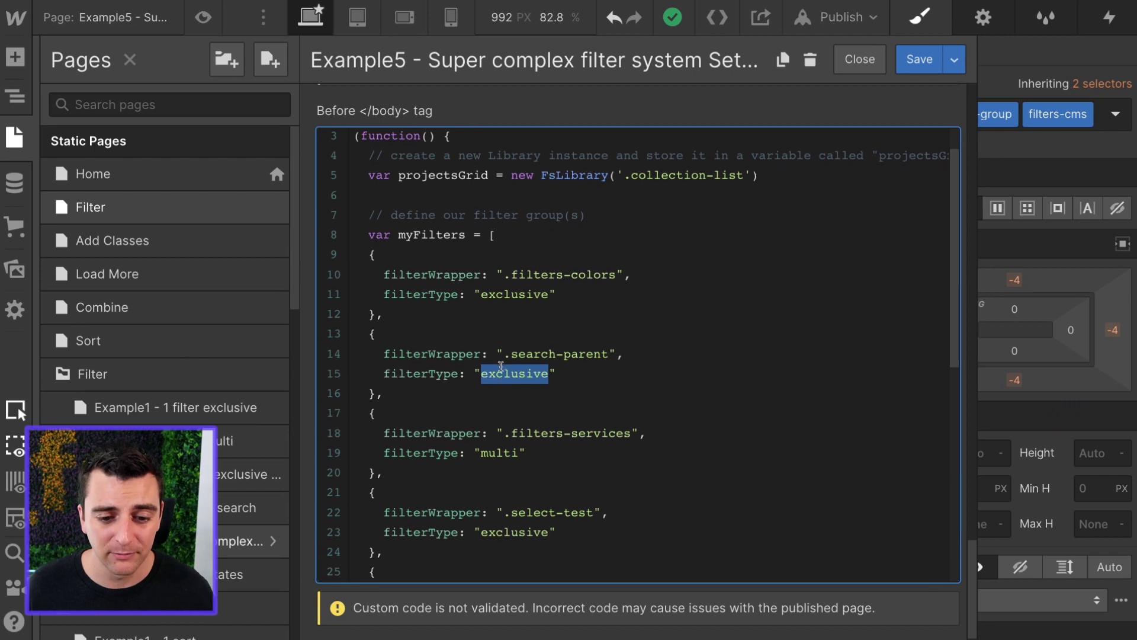
pyautogui.scroll(-3, 501, 366)
pyautogui.moveTo(520, 371); pyautogui.dragTo(479, 375)
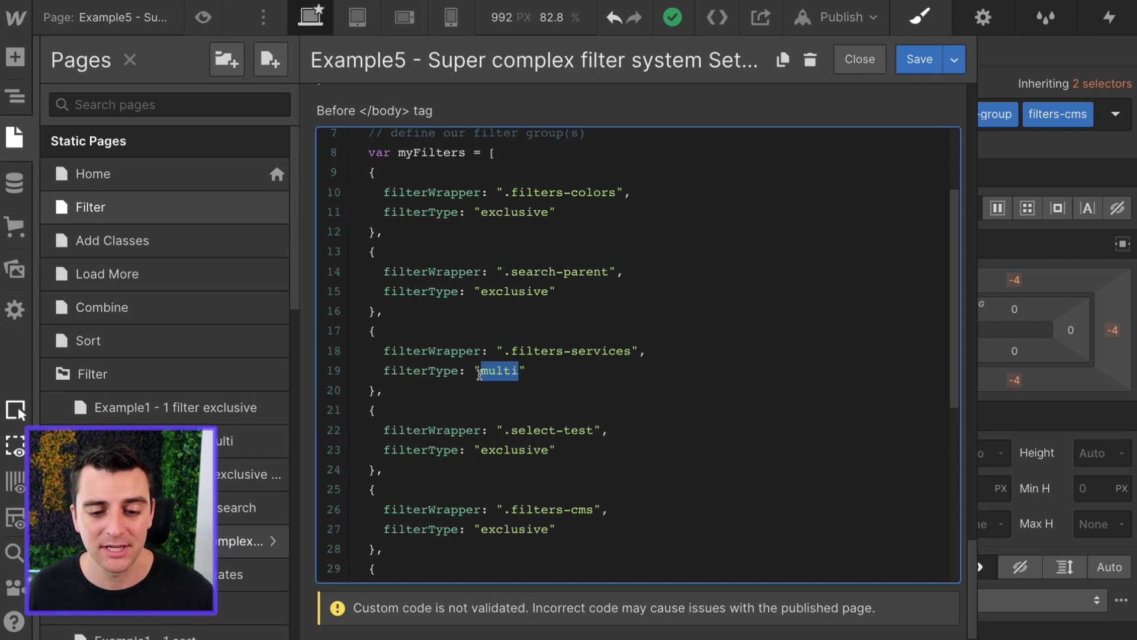
pyautogui.scroll(-2, 480, 375)
pyautogui.scroll(-1, 480, 375)
pyautogui.moveTo(549, 380); pyautogui.dragTo(482, 380)
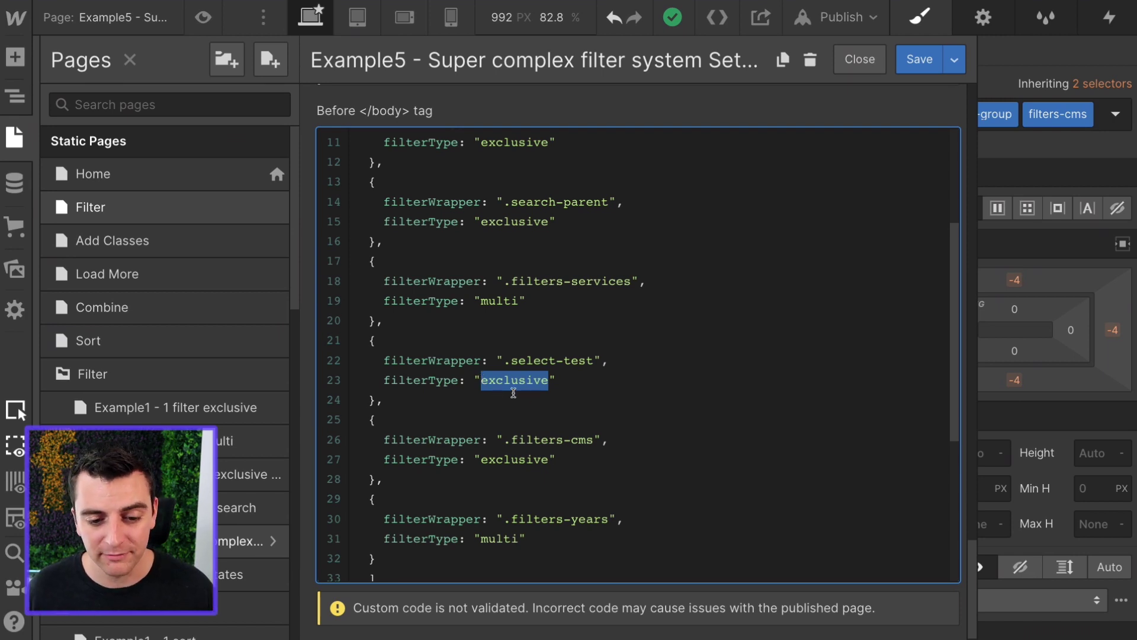
pyautogui.scroll(-1, 525, 400)
pyautogui.moveTo(548, 408); pyautogui.dragTo(480, 408)
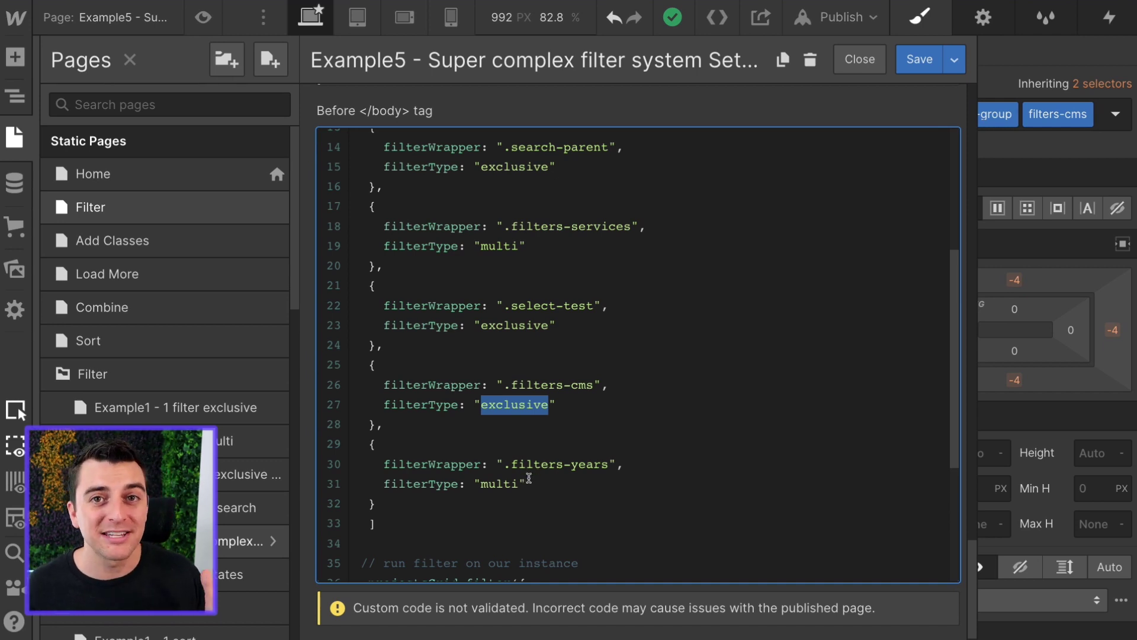
pyautogui.doubleClick(500, 484)
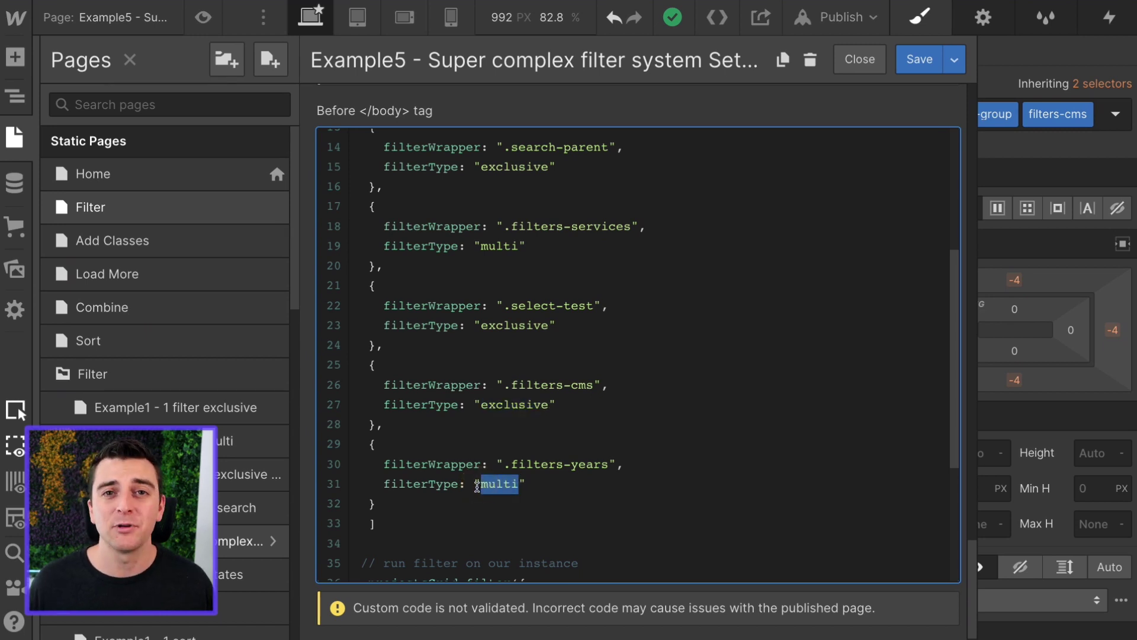
pyautogui.moveTo(411, 523); pyautogui.dragTo(483, 280)
pyautogui.scroll(5, 340, 416)
pyautogui.click(340, 416)
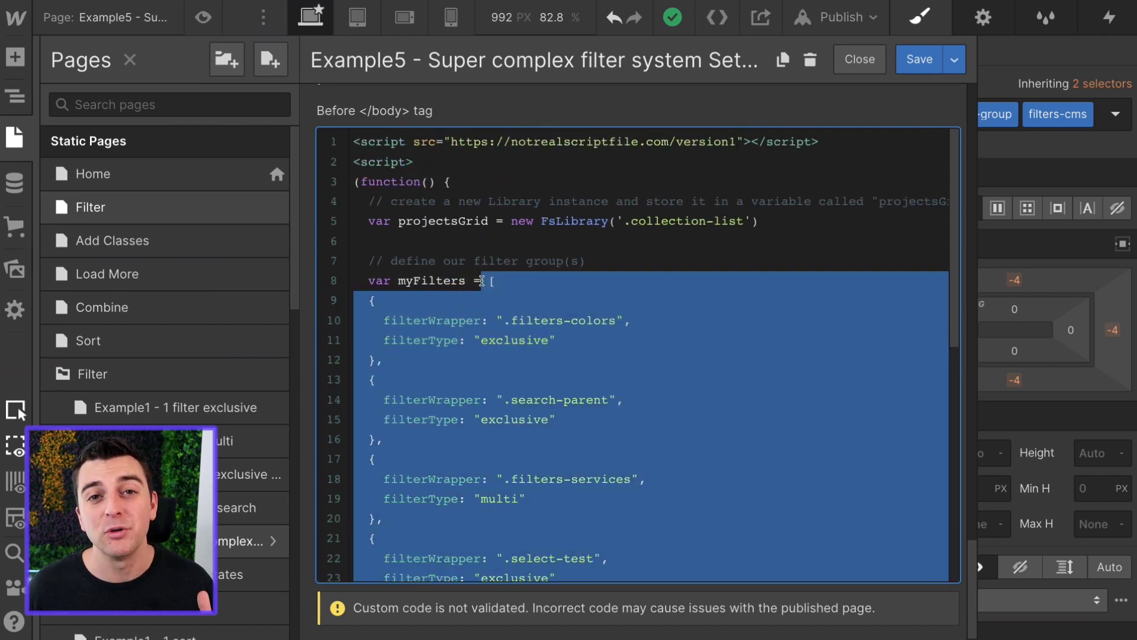
pyautogui.moveTo(465, 281); pyautogui.dragTo(397, 282)
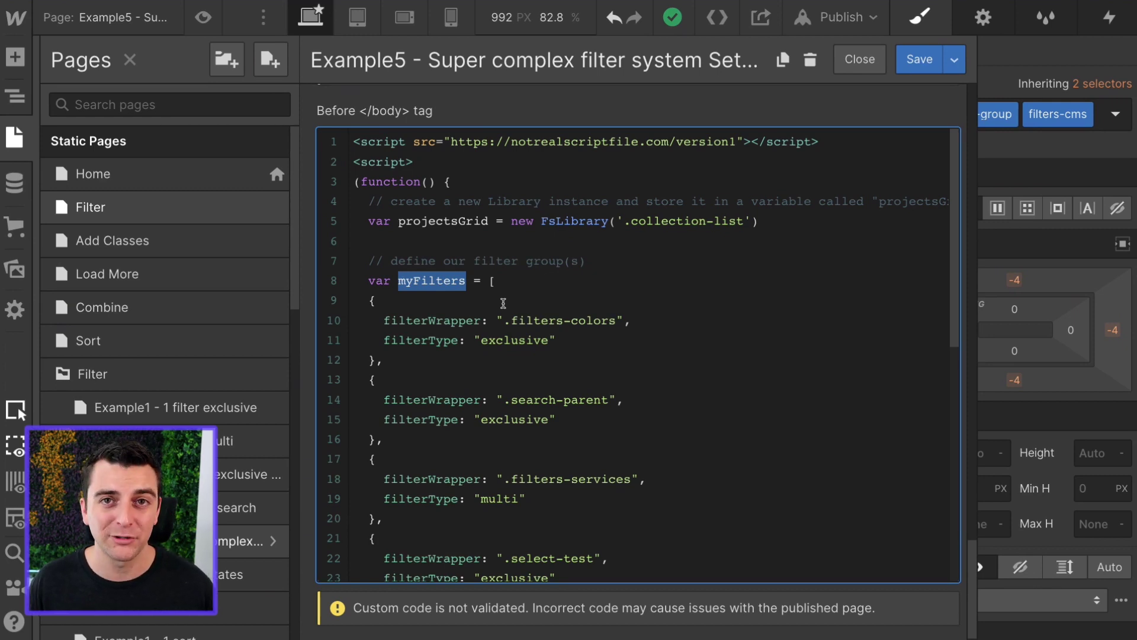
pyautogui.scroll(-8, 503, 303)
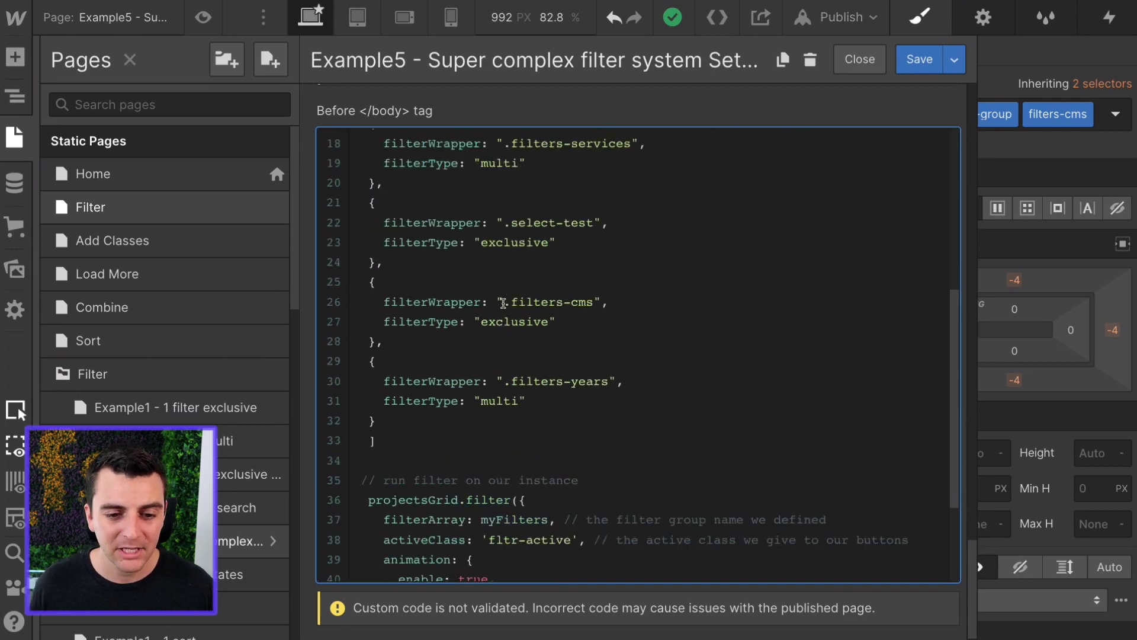
pyautogui.click(549, 369)
pyautogui.moveTo(548, 369); pyautogui.dragTo(480, 370)
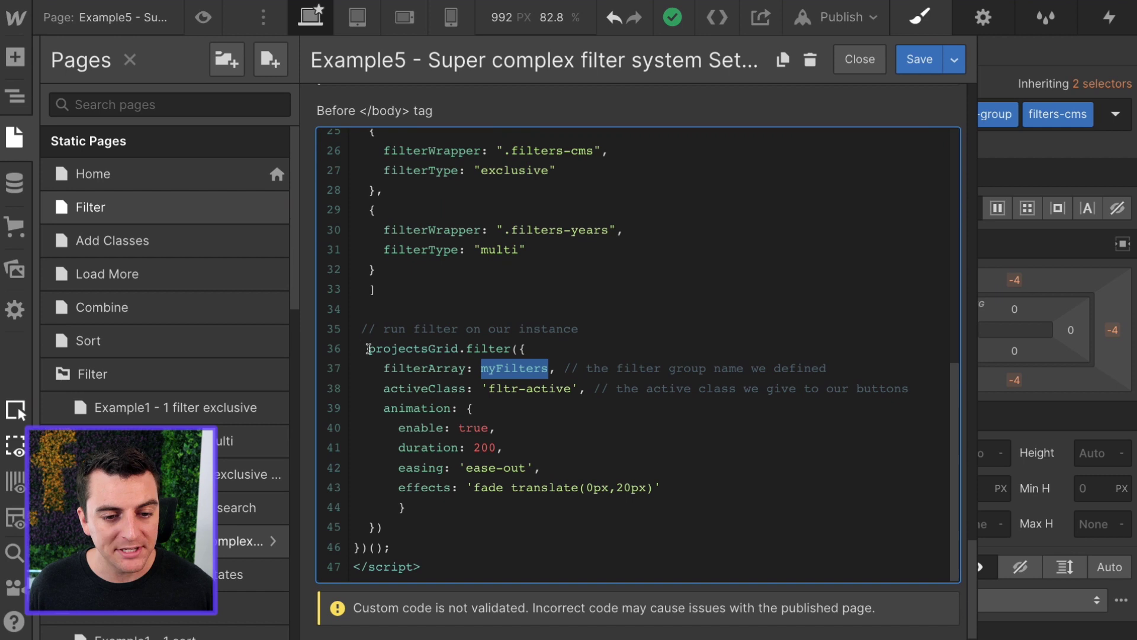
pyautogui.moveTo(369, 348); pyautogui.dragTo(525, 348)
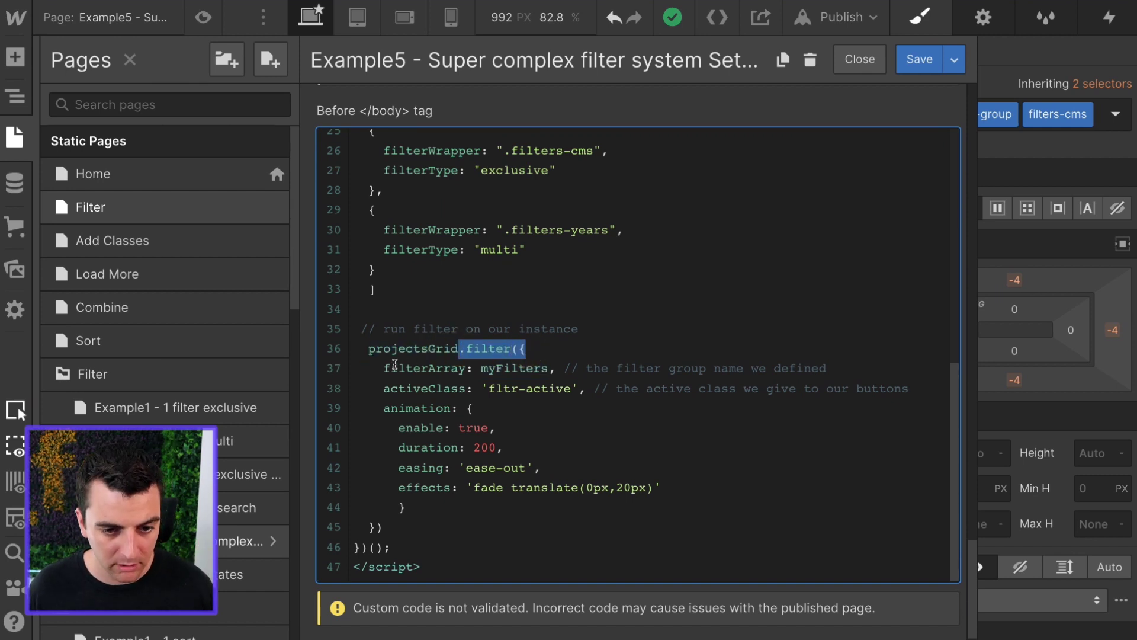
pyautogui.moveTo(383, 367); pyautogui.dragTo(552, 368)
pyautogui.click(482, 367)
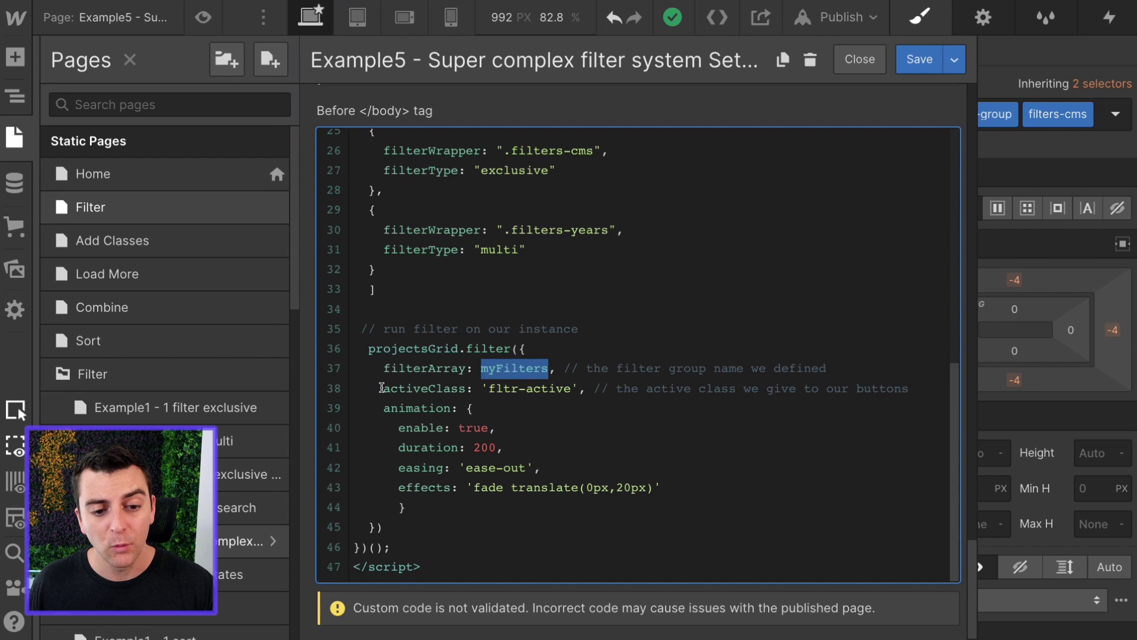
pyautogui.moveTo(382, 388); pyautogui.dragTo(570, 389)
pyautogui.click(490, 389)
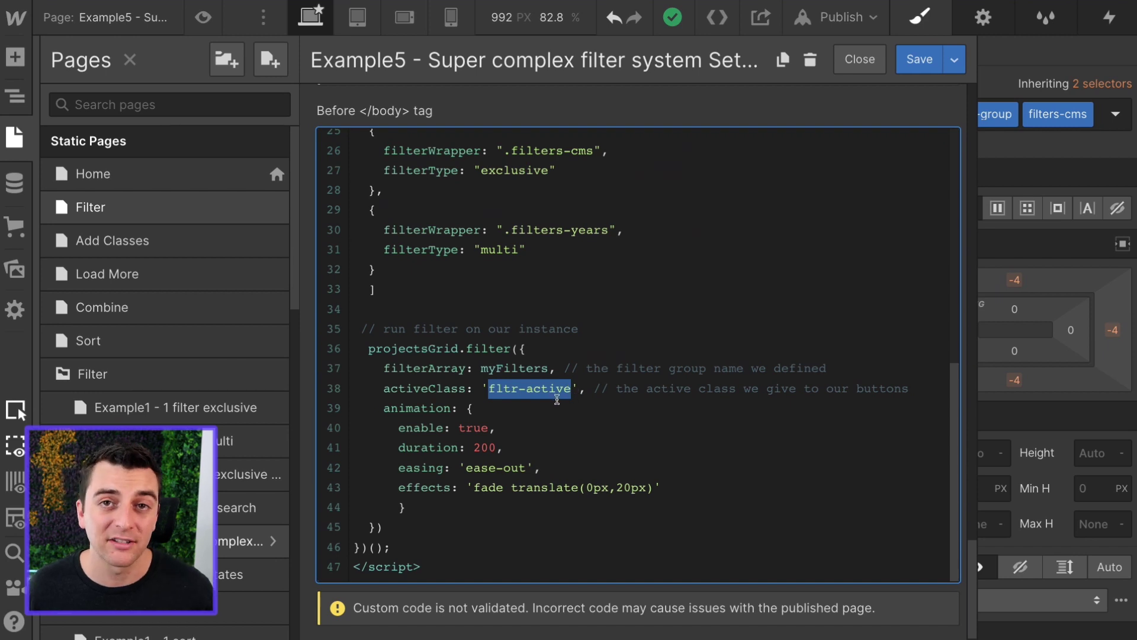
pyautogui.click(385, 408)
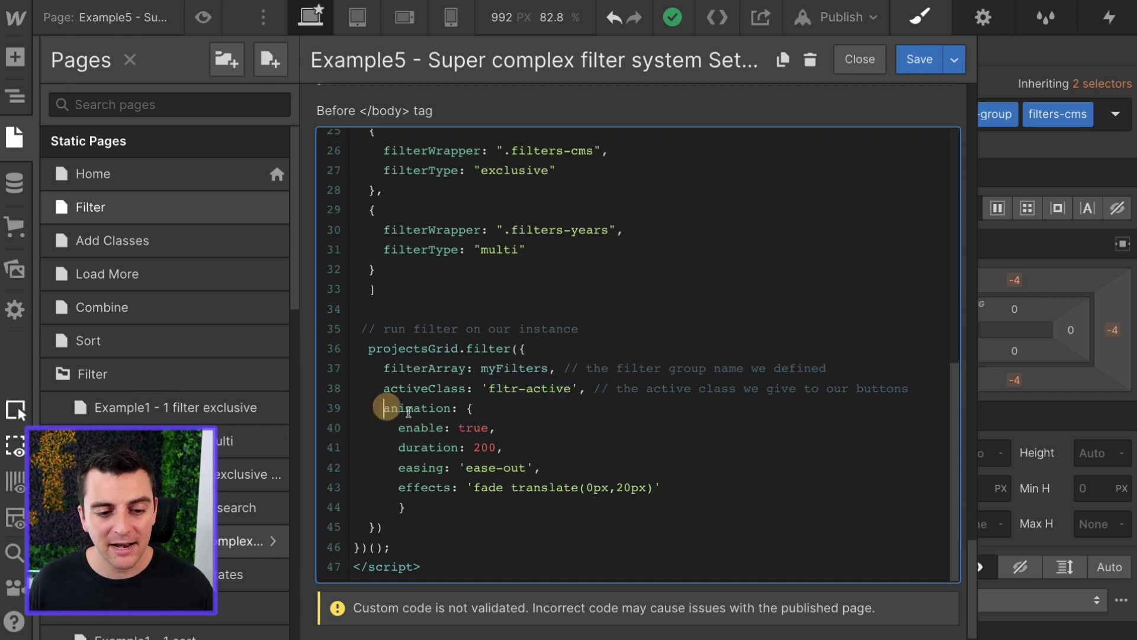
pyautogui.keyDown('shift'); pyautogui.click(622, 545); pyautogui.keyUp('shift')
pyautogui.click(589, 491)
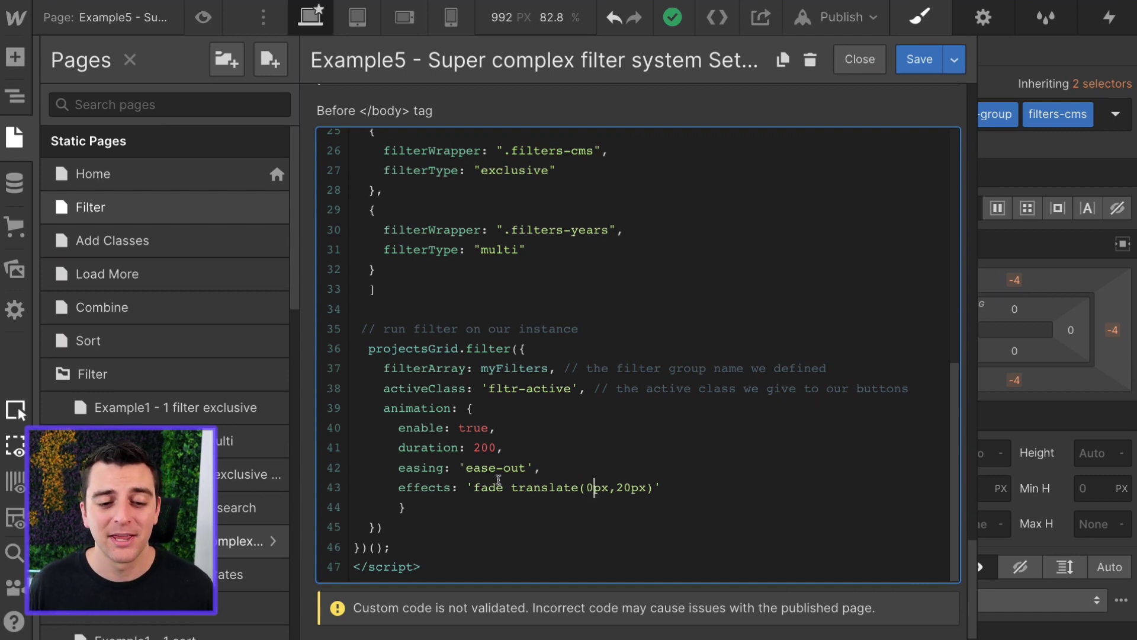
pyautogui.moveTo(383, 408); pyautogui.dragTo(489, 510)
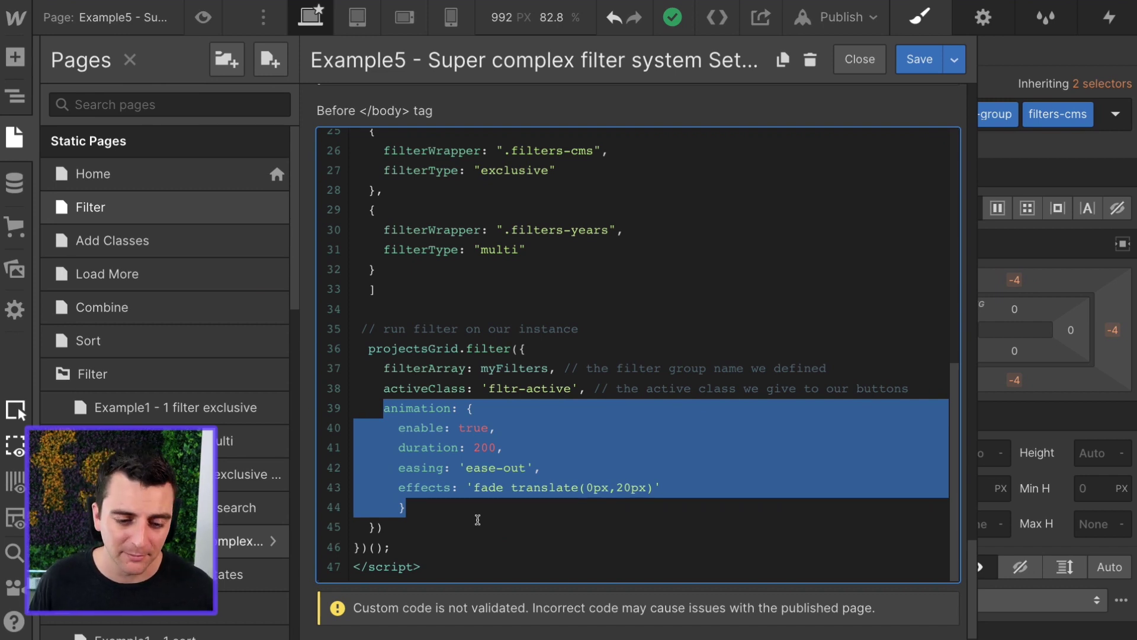
pyautogui.click(468, 536)
pyautogui.scroll(8, 468, 536)
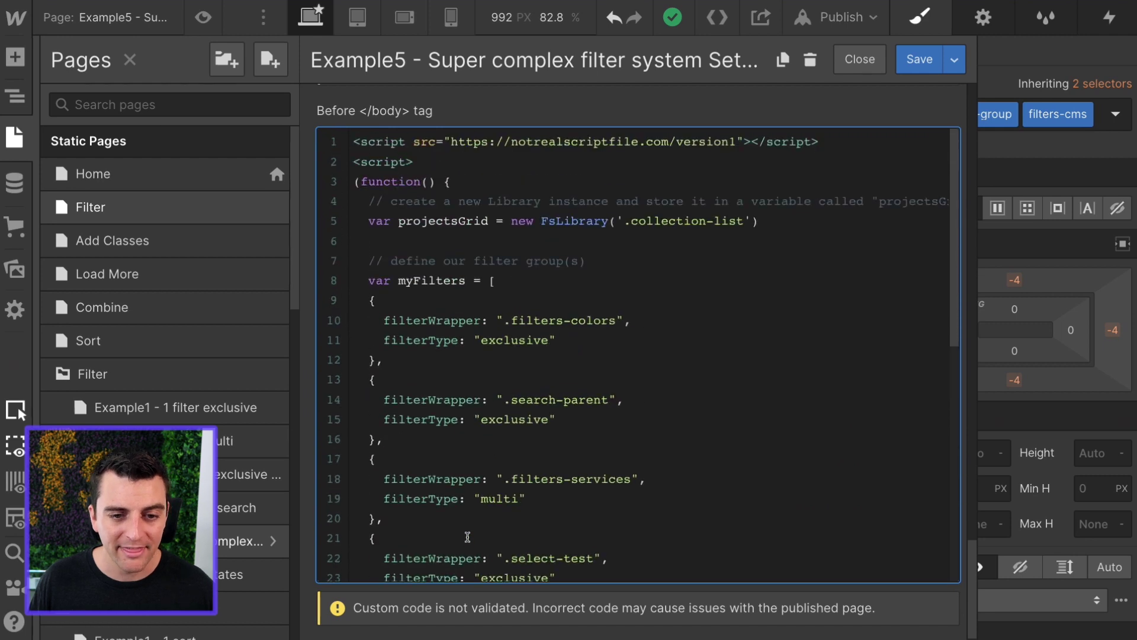